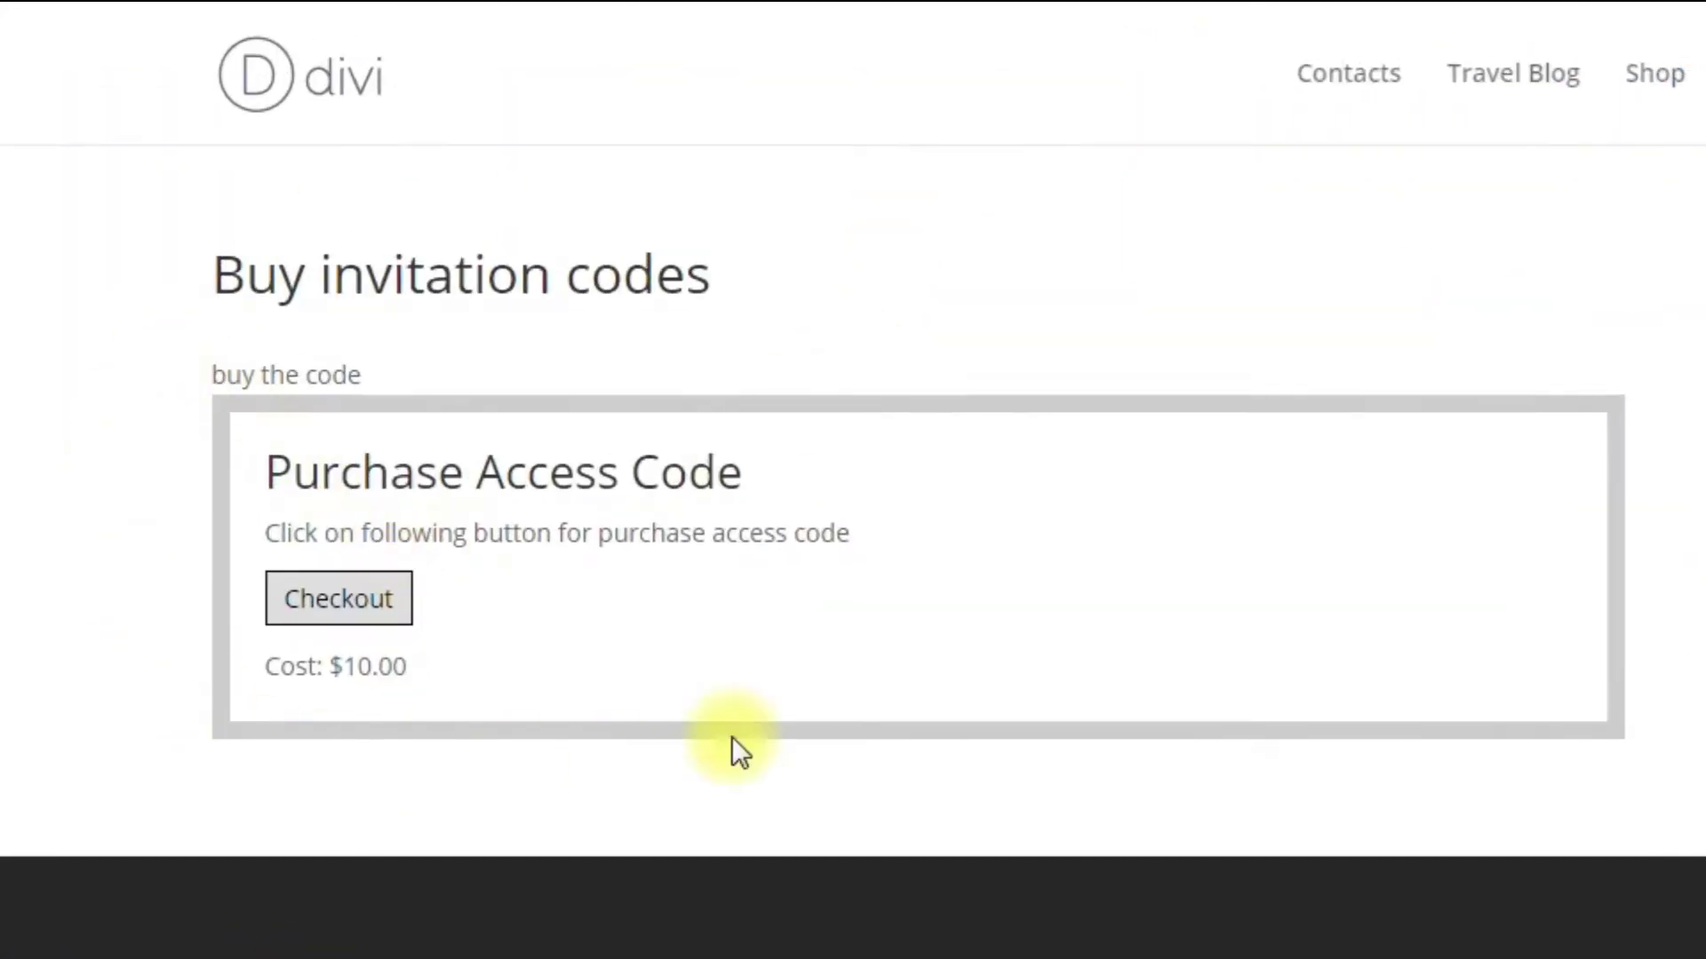
- Buy the invitation code through checkout, entering billing details and accepting the terms
click(357, 607)
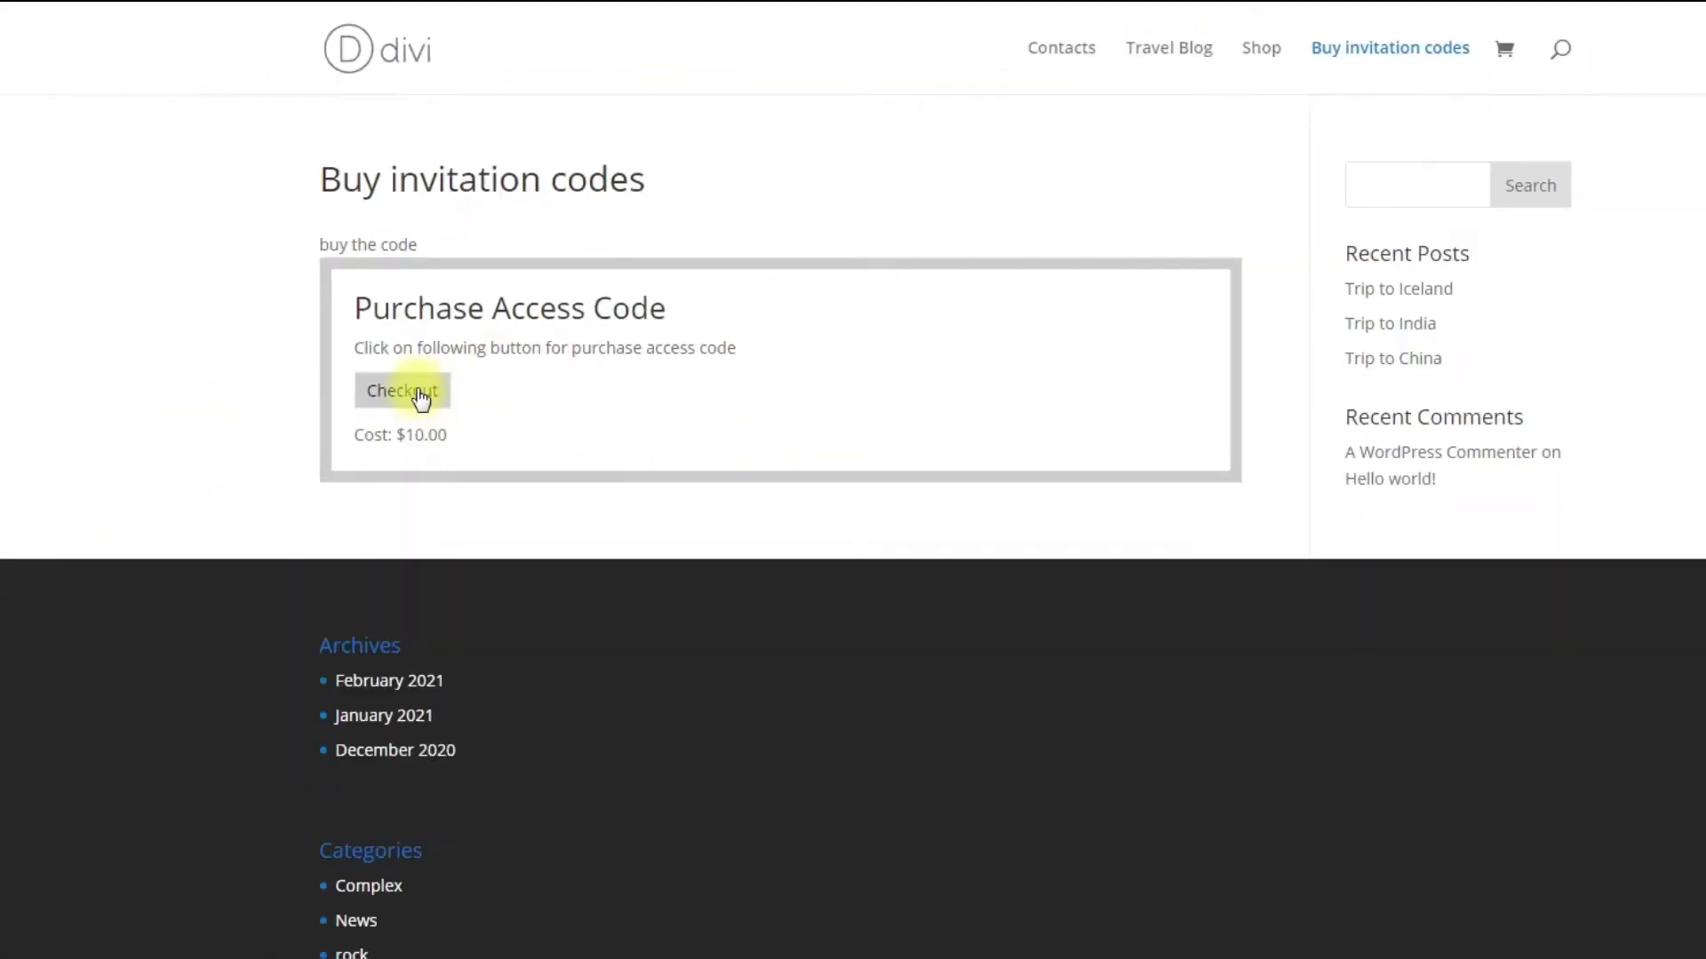
click(934, 659)
click(454, 338)
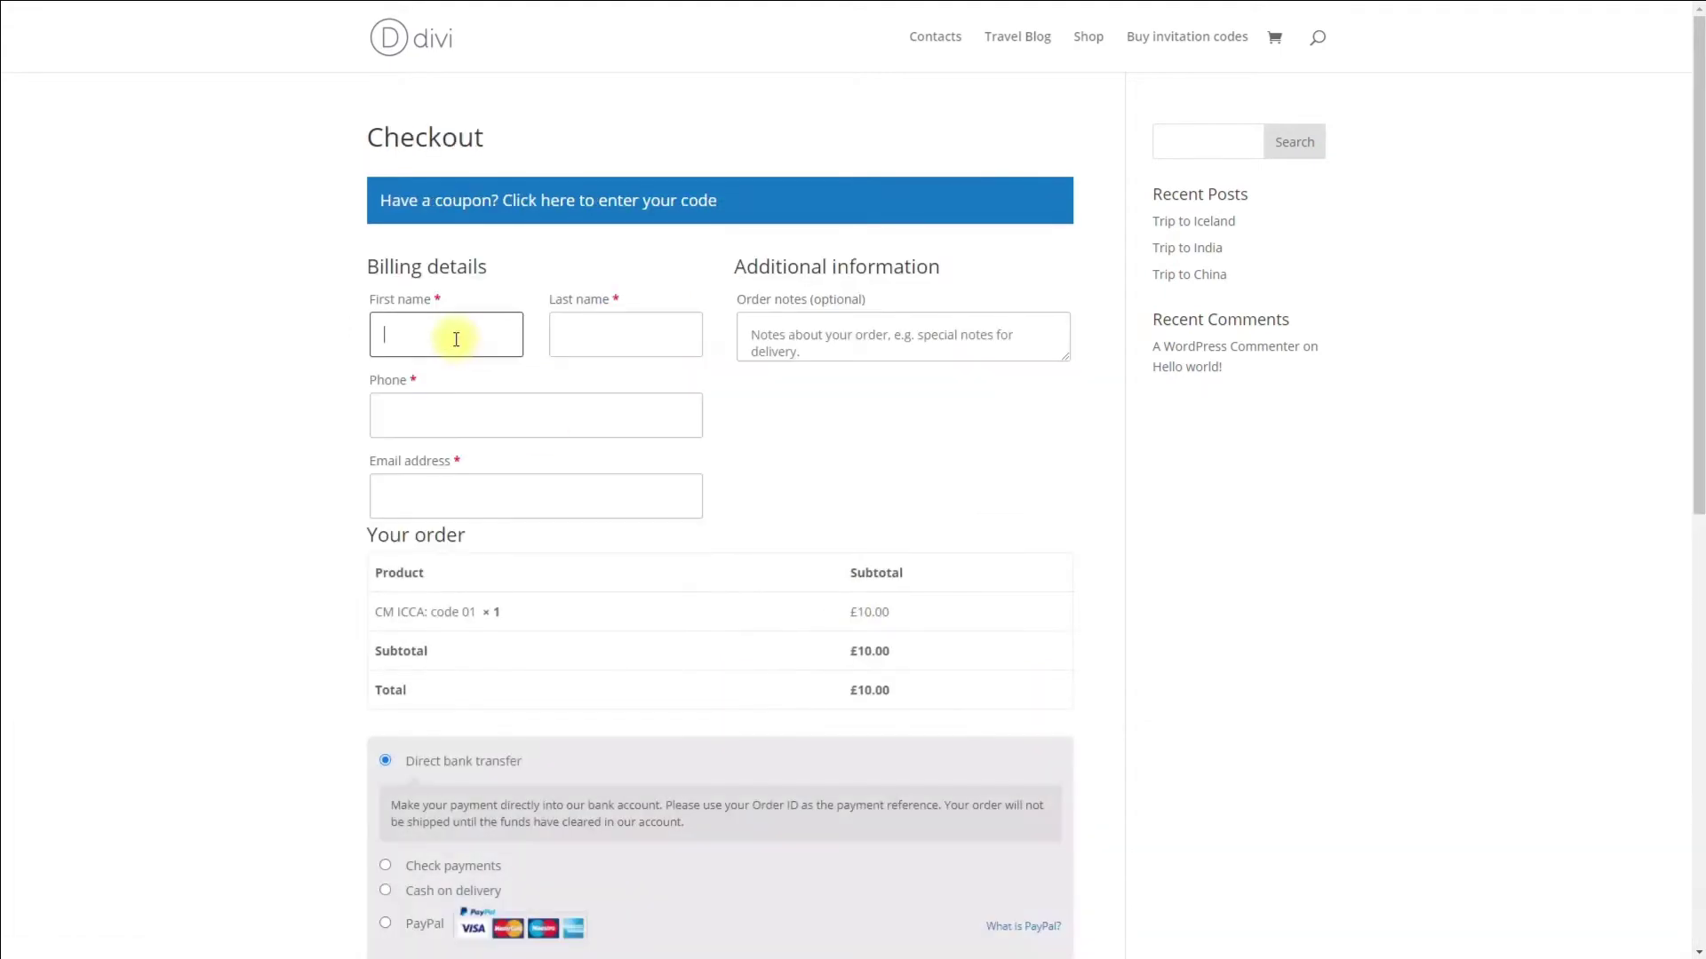
text(omas)
key(Tab)
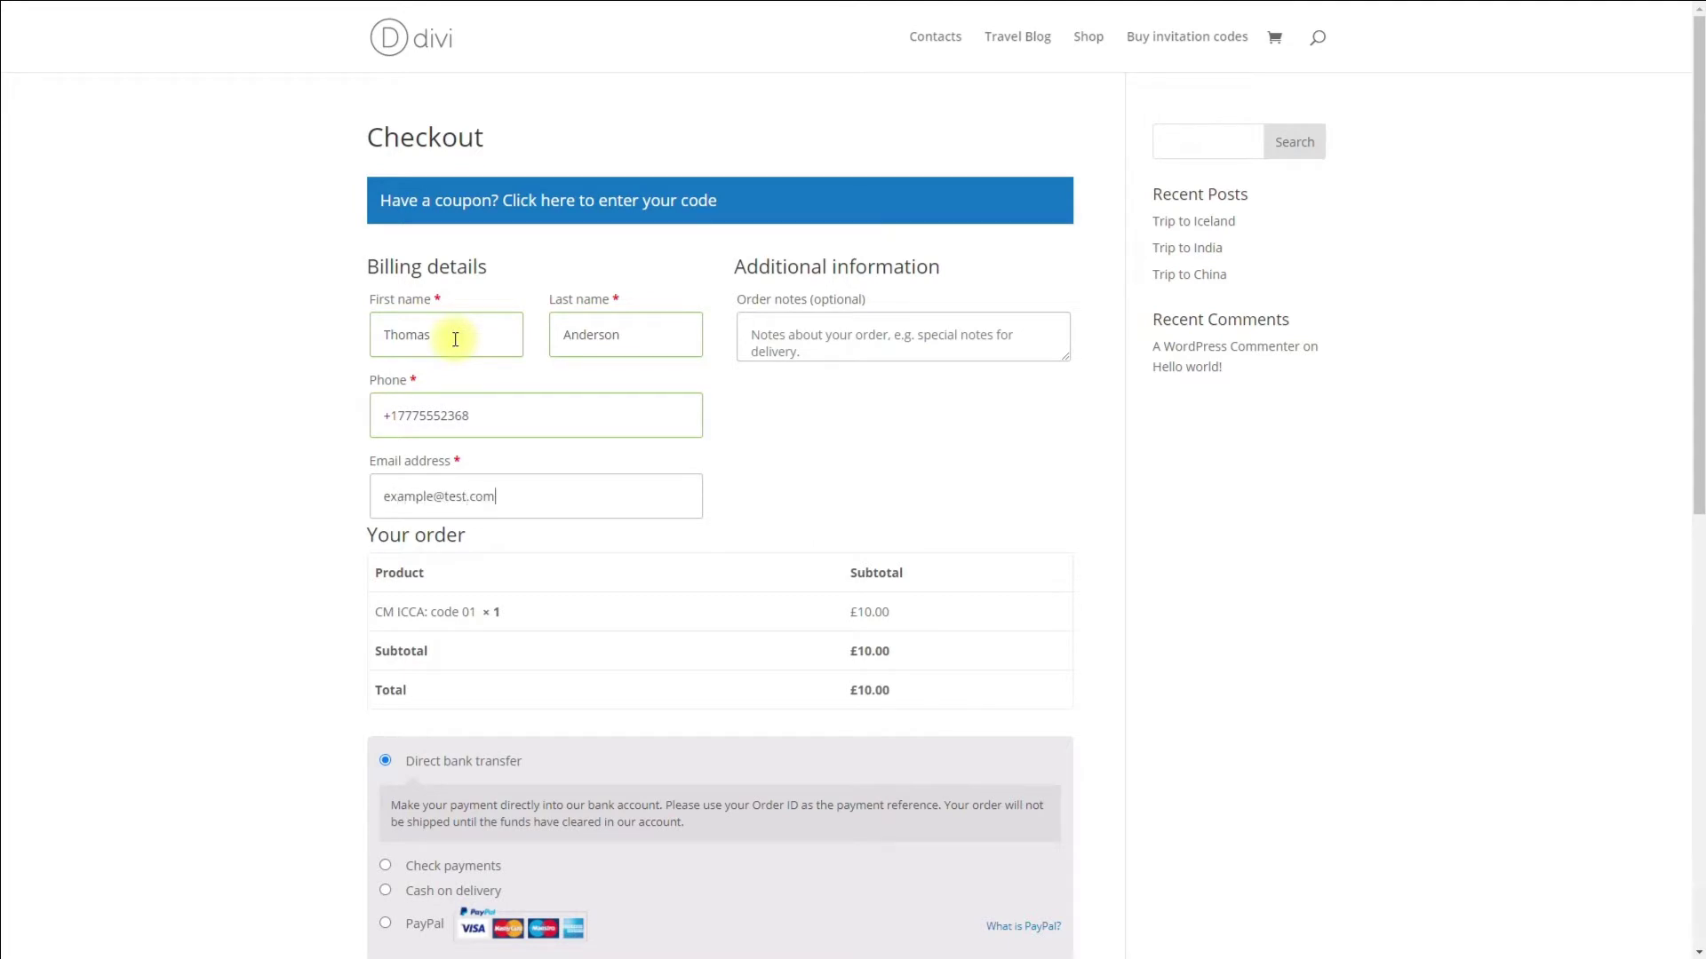
scroll(857, 468, down, 3)
click(386, 742)
click(998, 785)
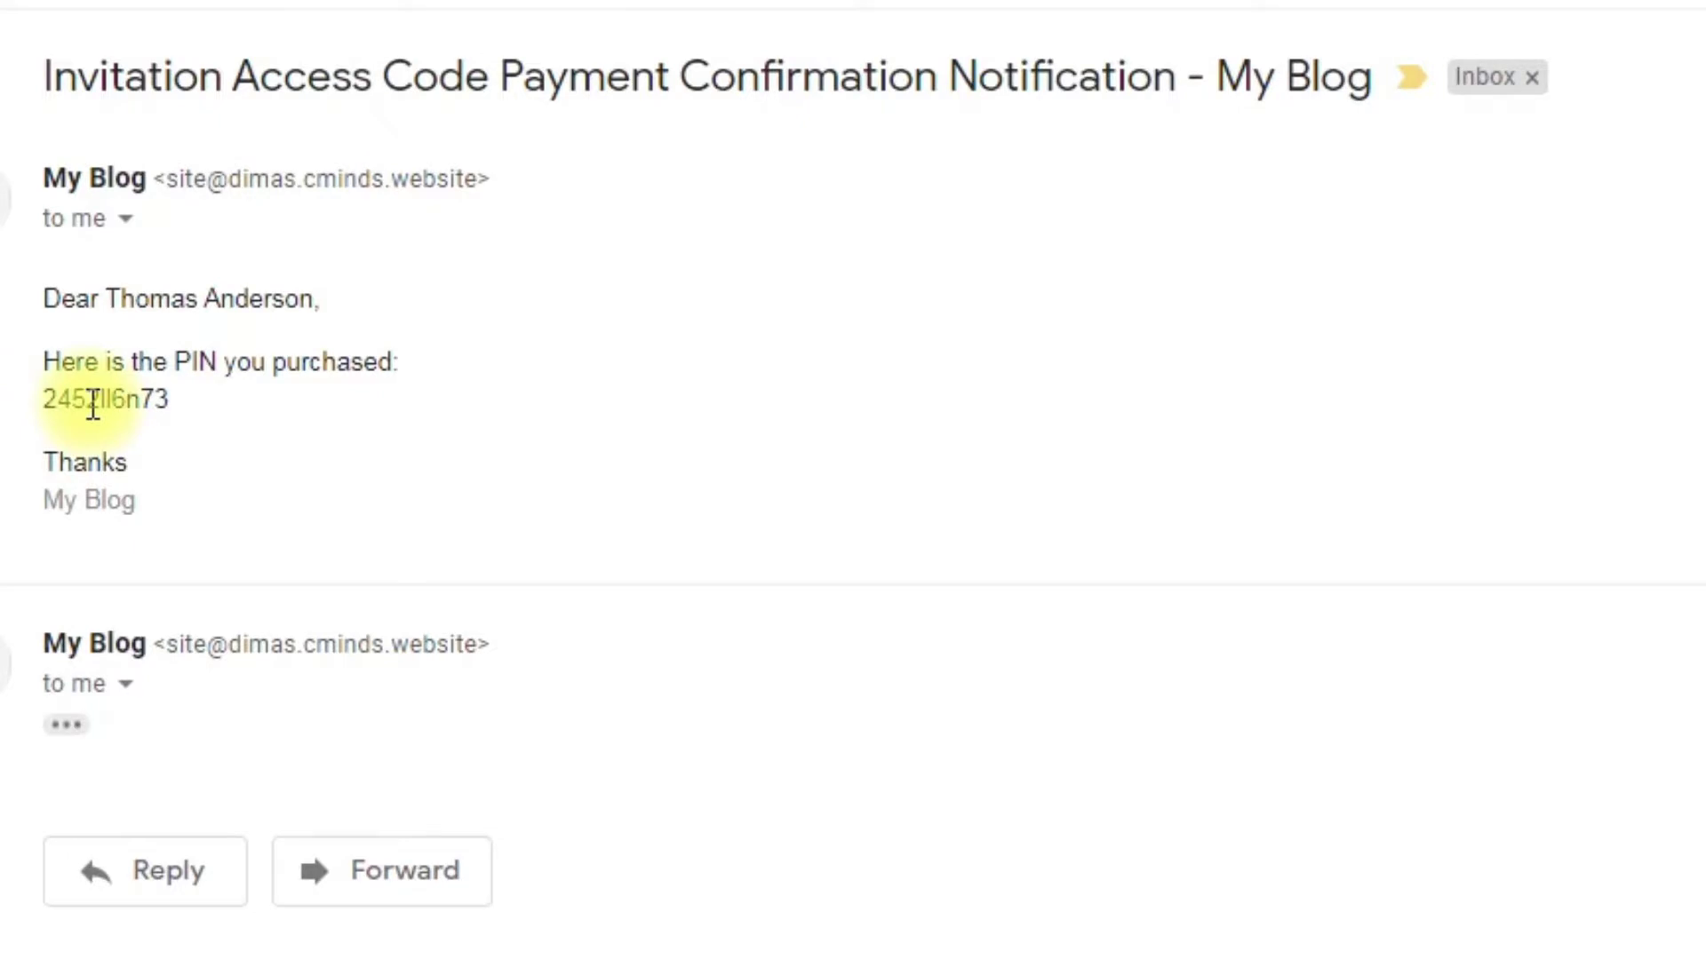
- Copy the PIN from the confirmation email and enter it to unlock Trip to Iceland
double_click(88, 397)
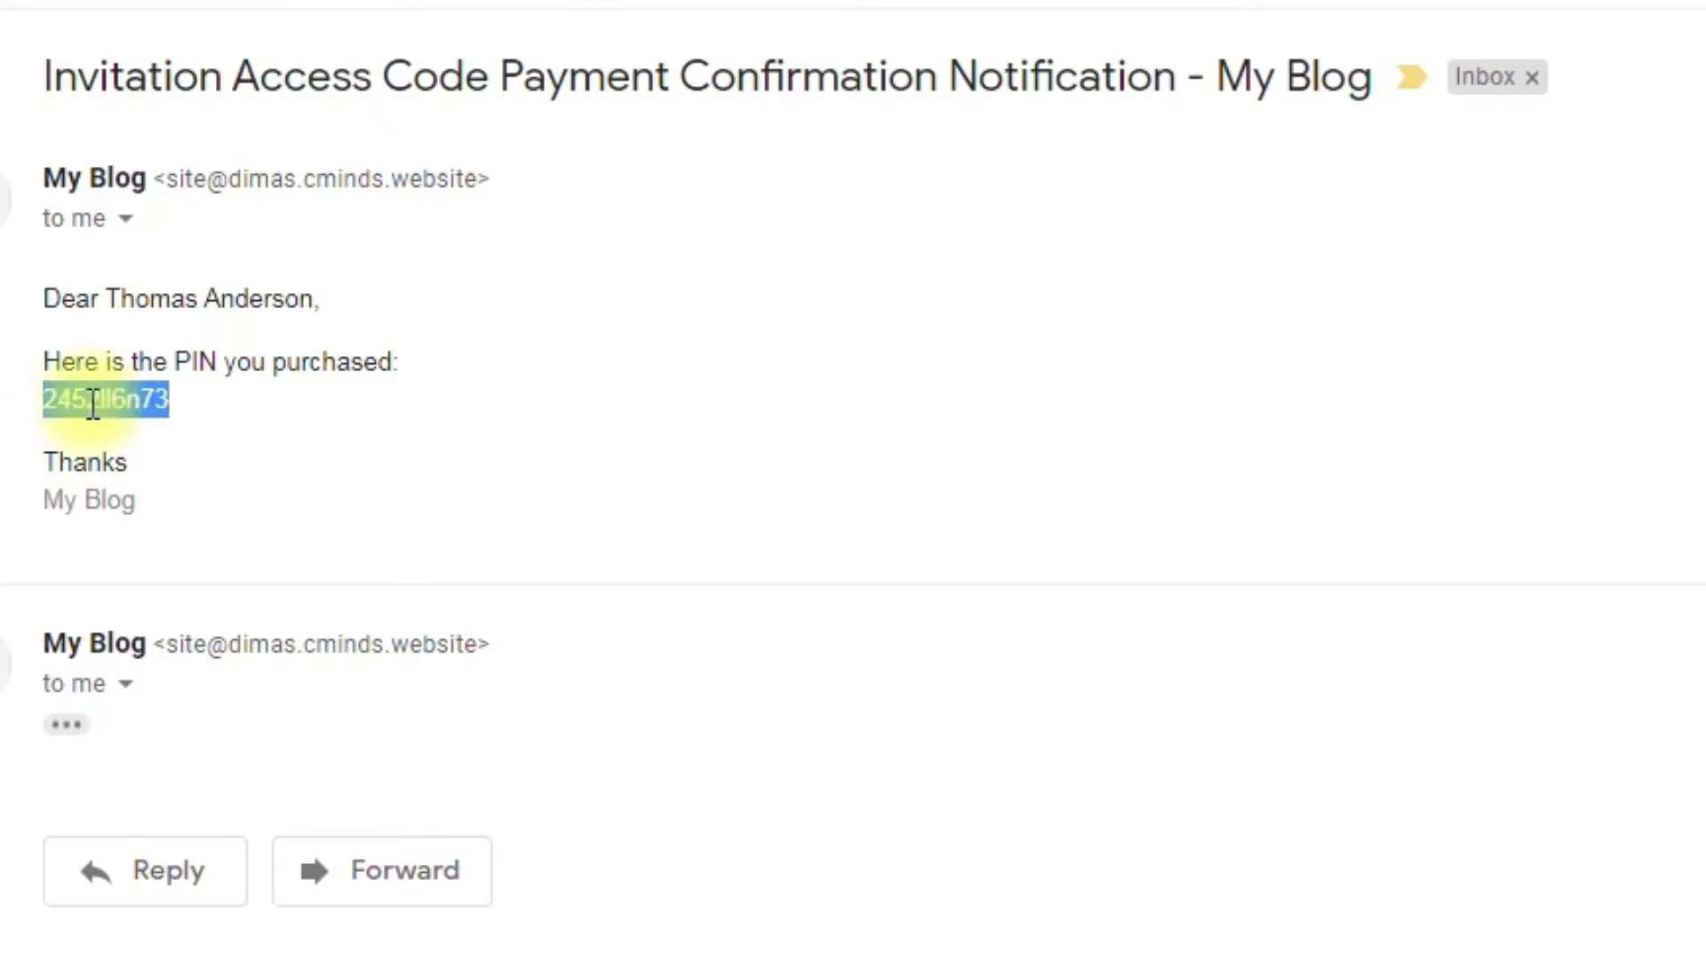
right_click(119, 418)
click(118, 416)
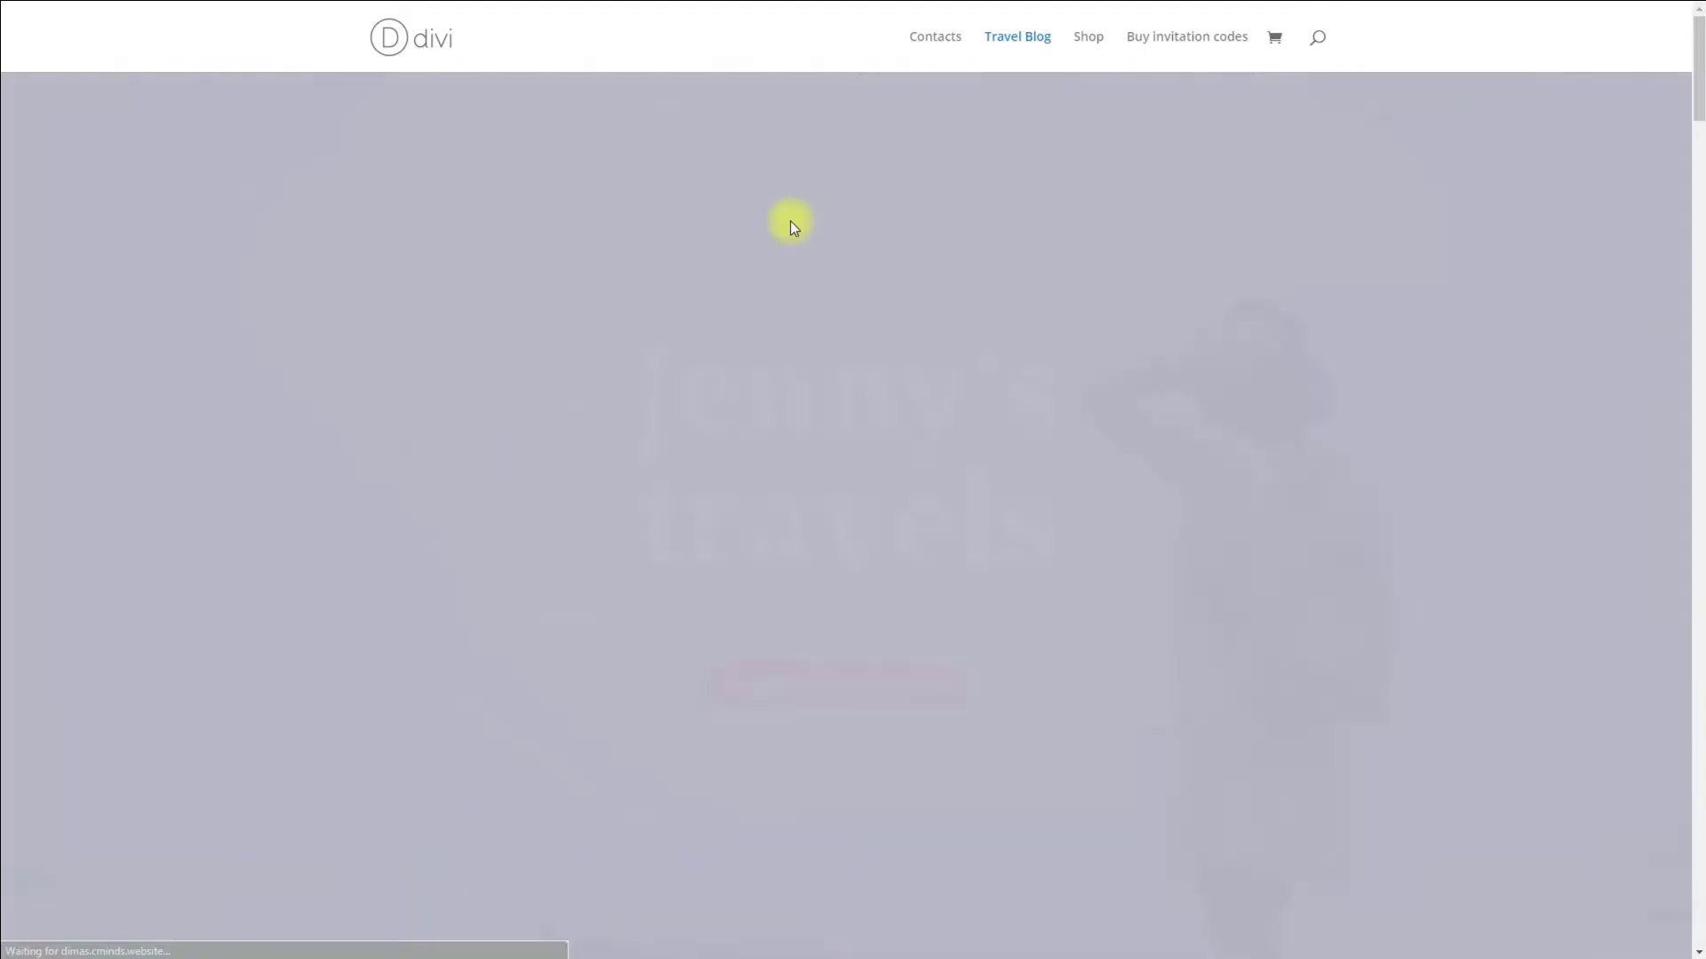
scroll(792, 225, down, 5)
scroll(792, 225, down, 5)
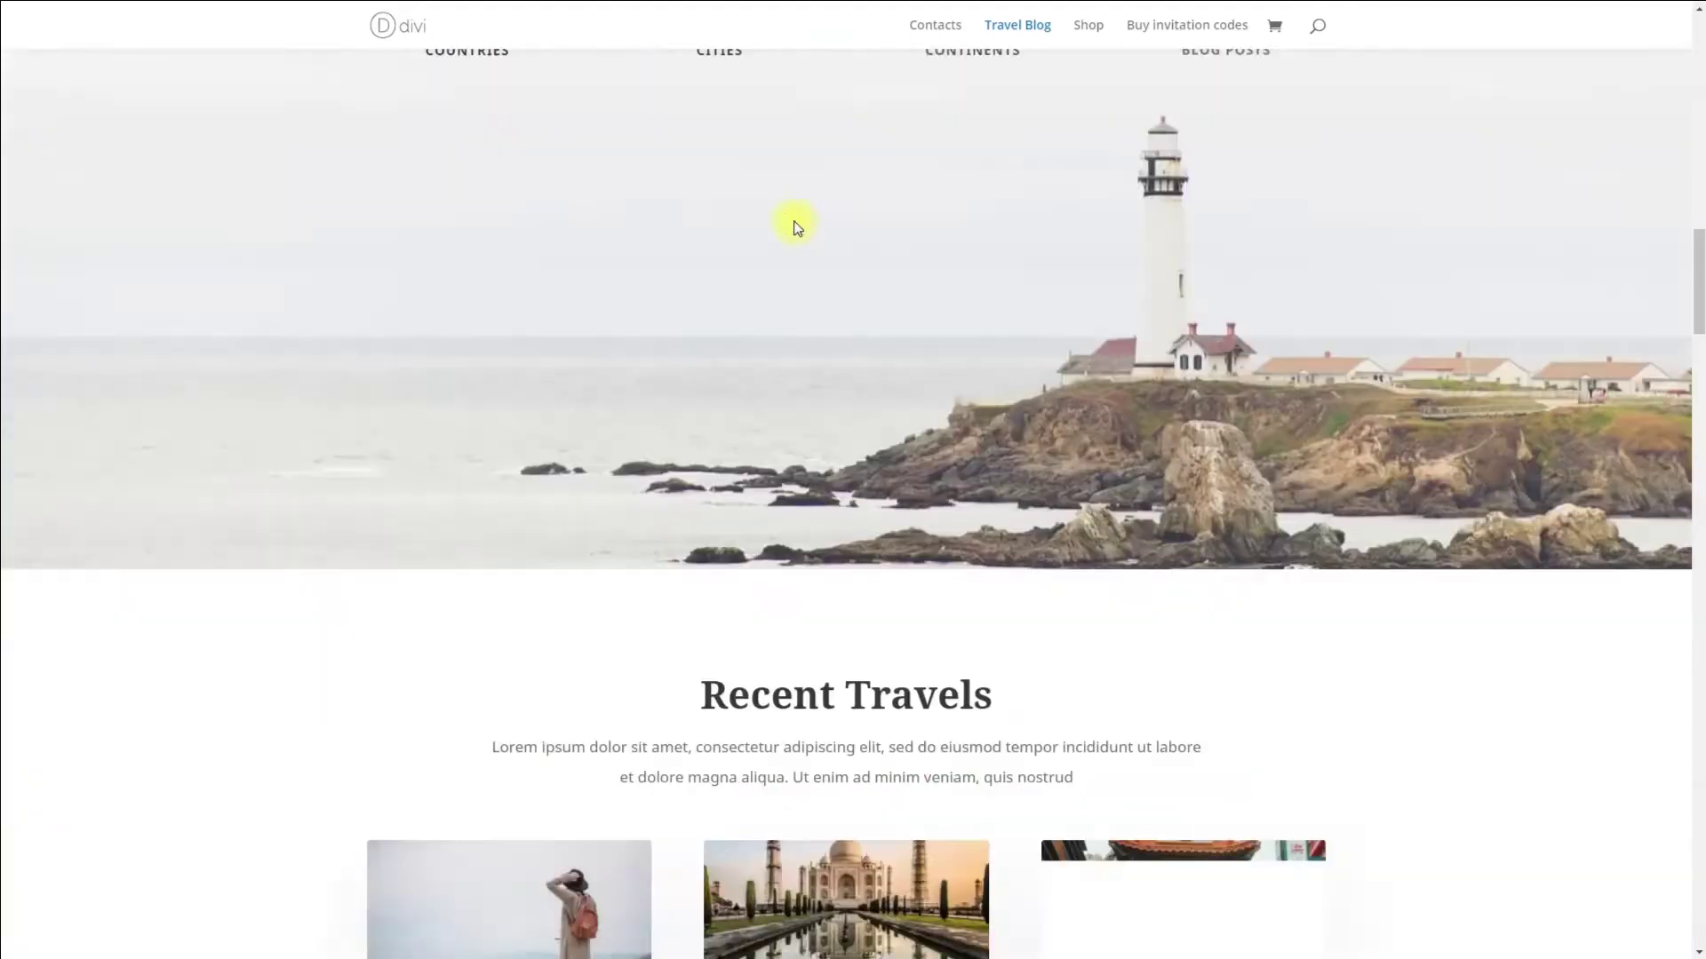
scroll(792, 225, down, 4)
click(513, 416)
click(373, 519)
key(ctrl+v)
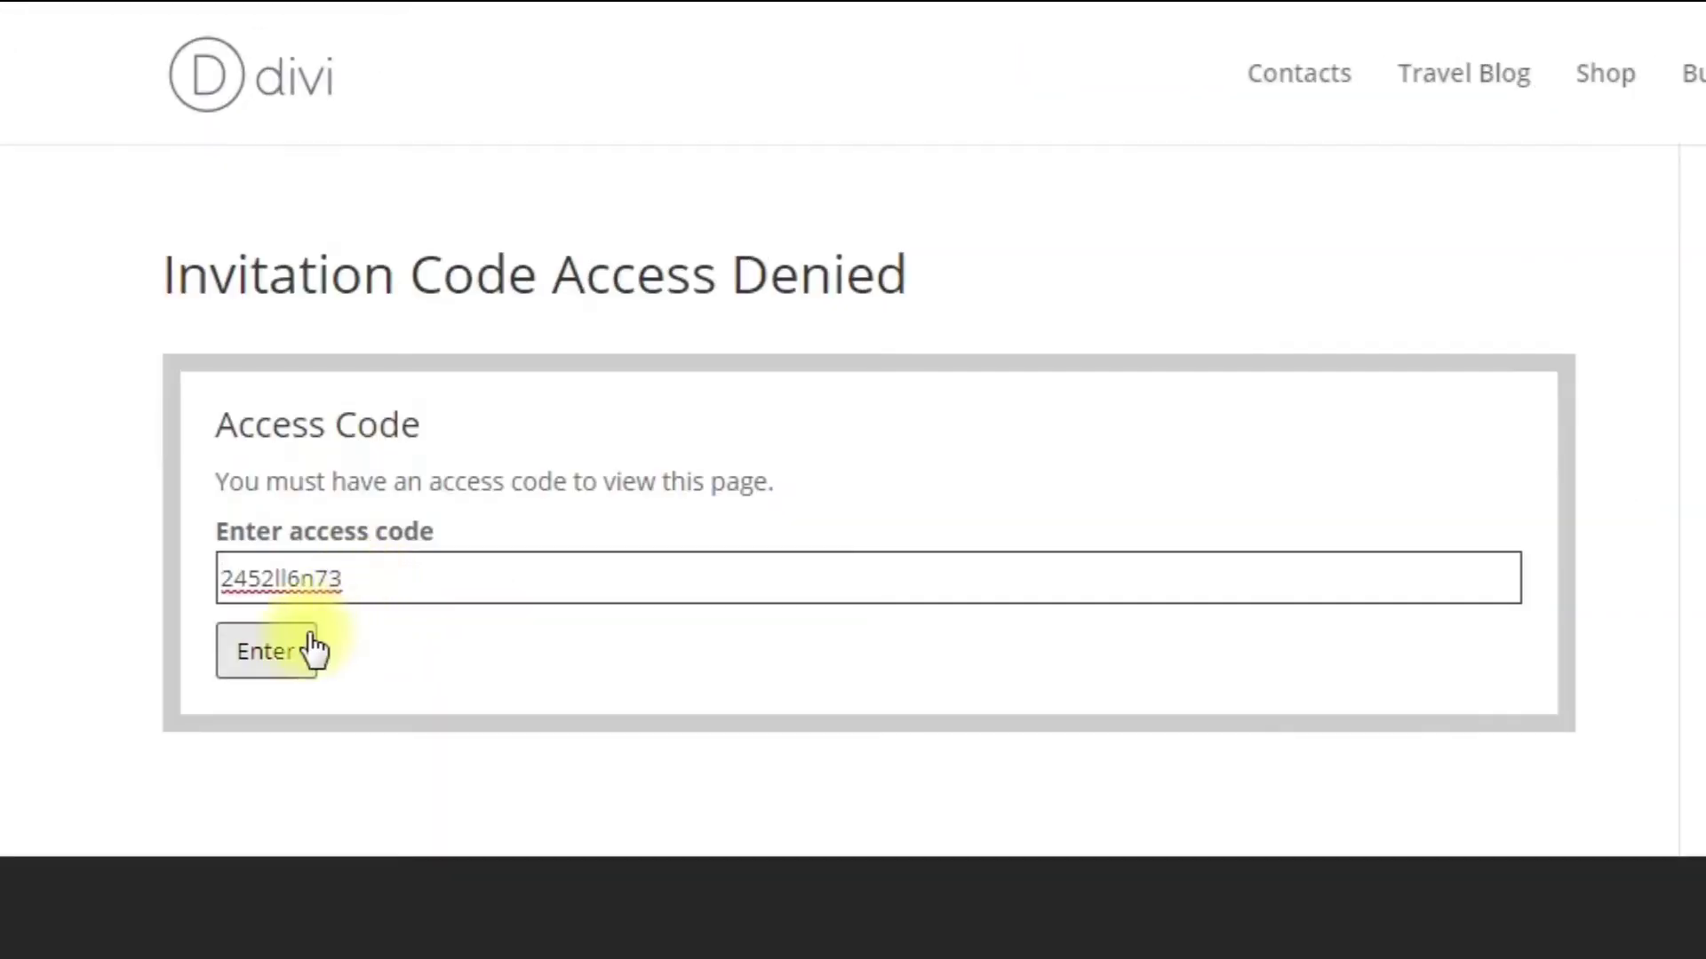
click(334, 587)
scroll(655, 382, down, 4)
scroll(654, 381, up, 1)
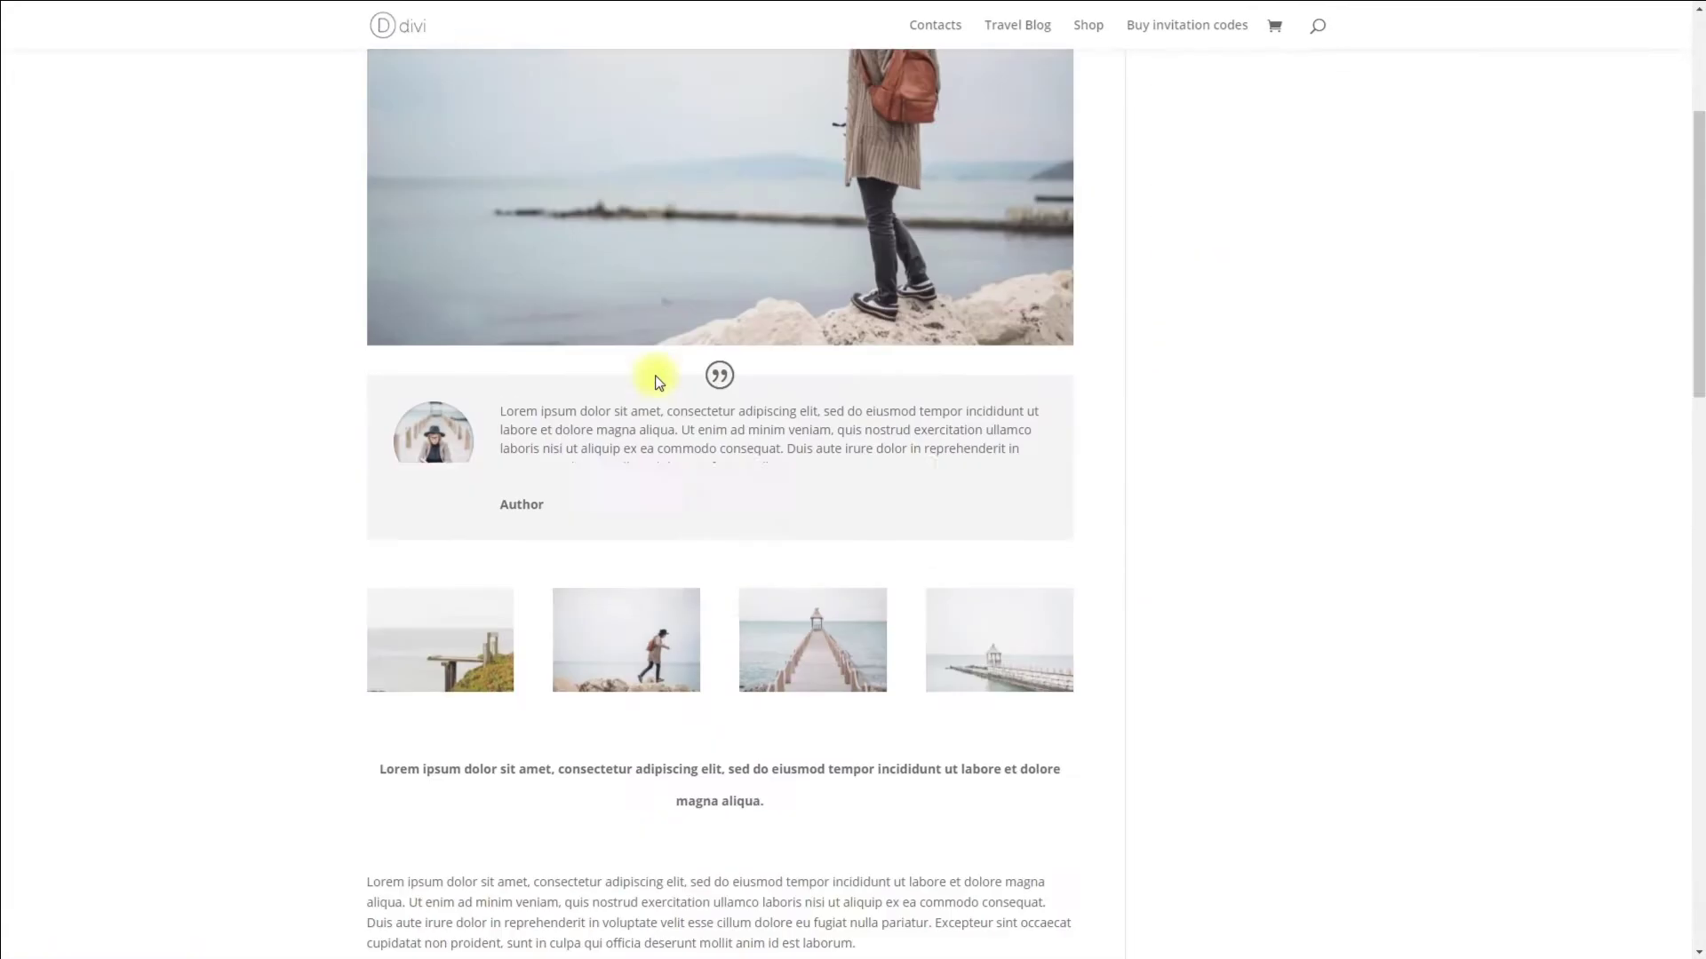
scroll(655, 382, up, 3)
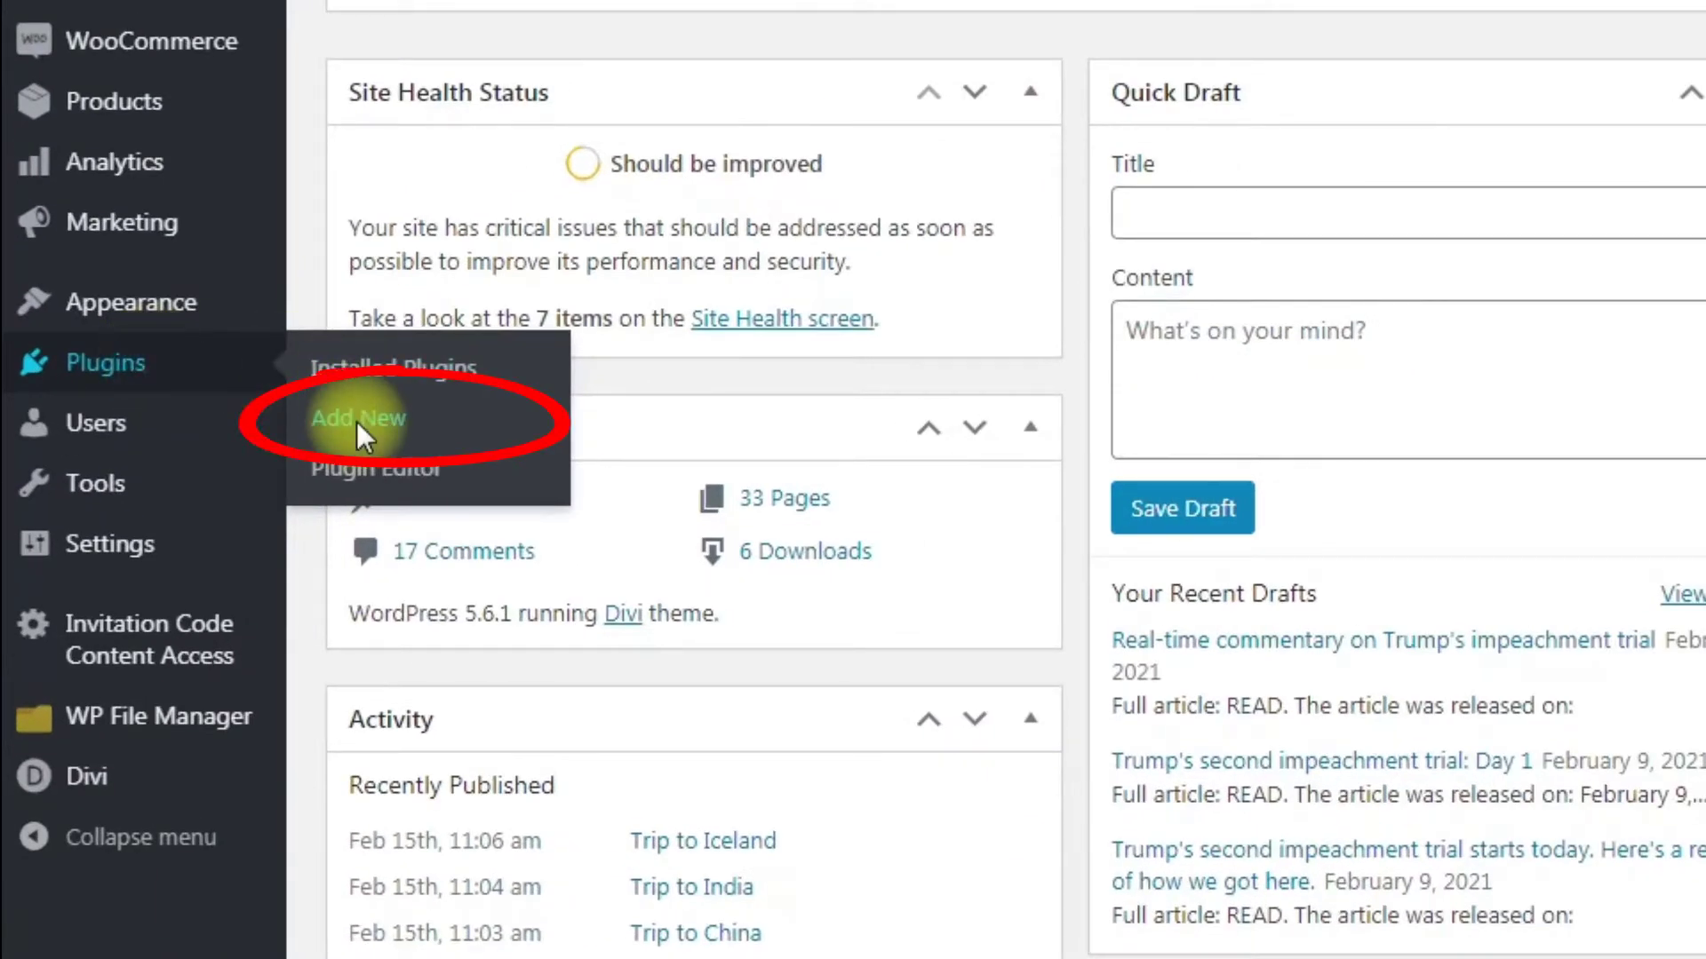
- Search new plugins for WooCommerce, then check the assigned Cart and Checkout pages under Advanced settings
click(357, 419)
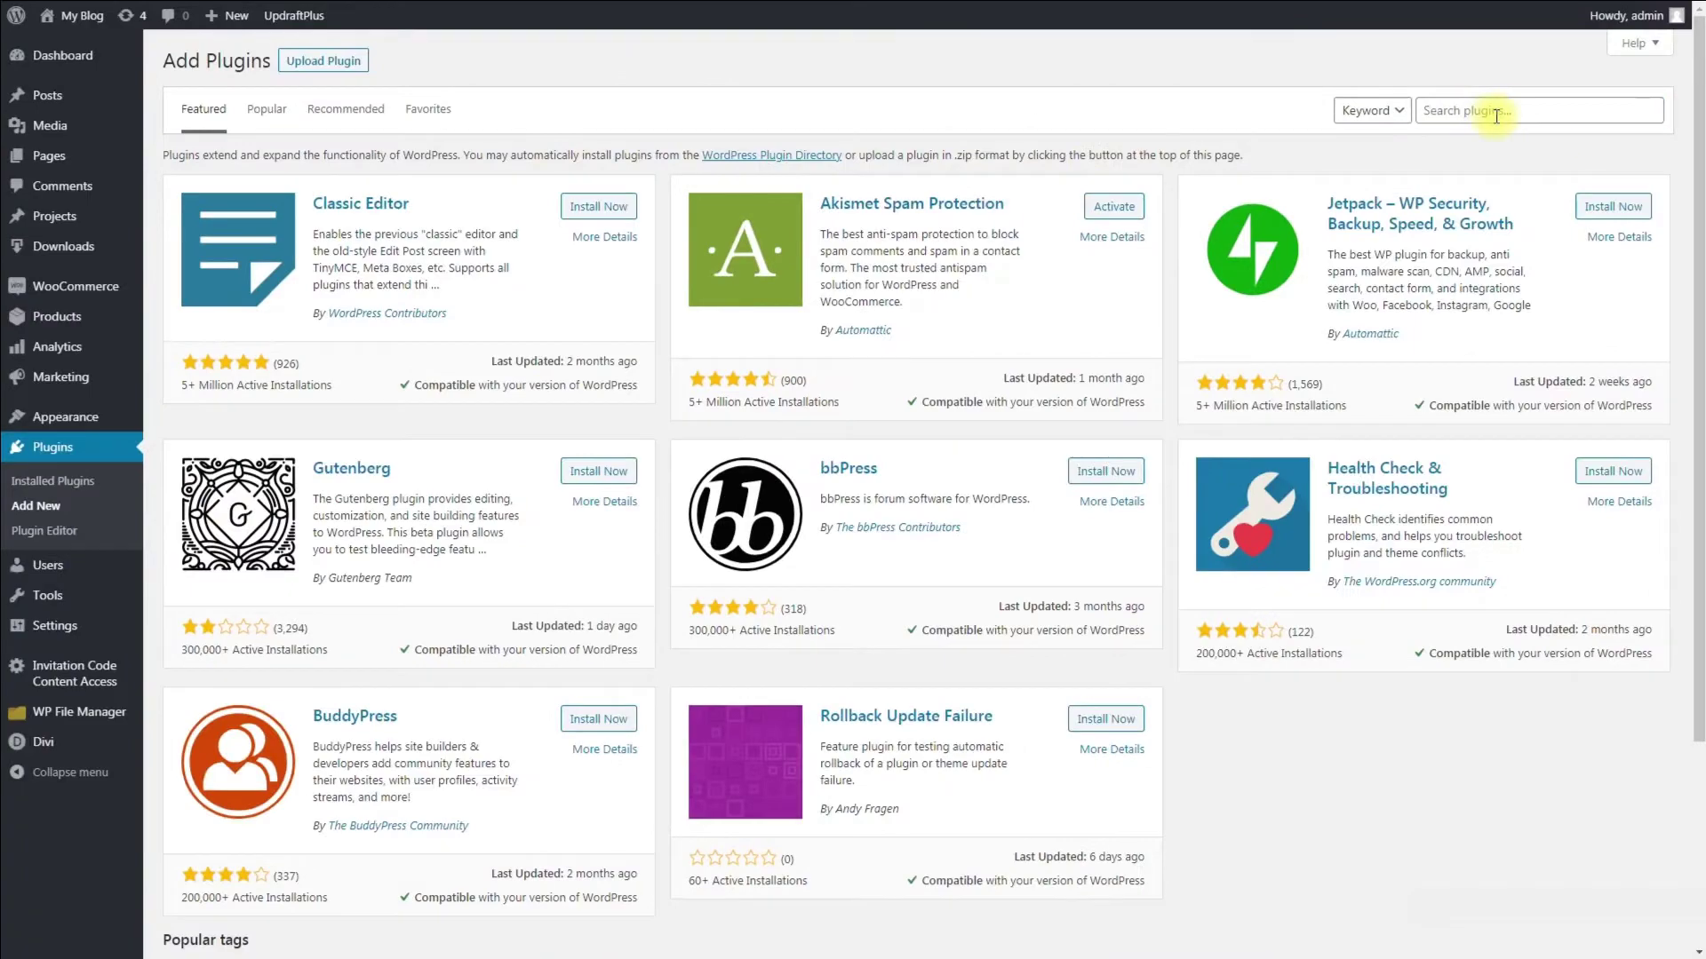
click(1199, 221)
text(woocommerce)
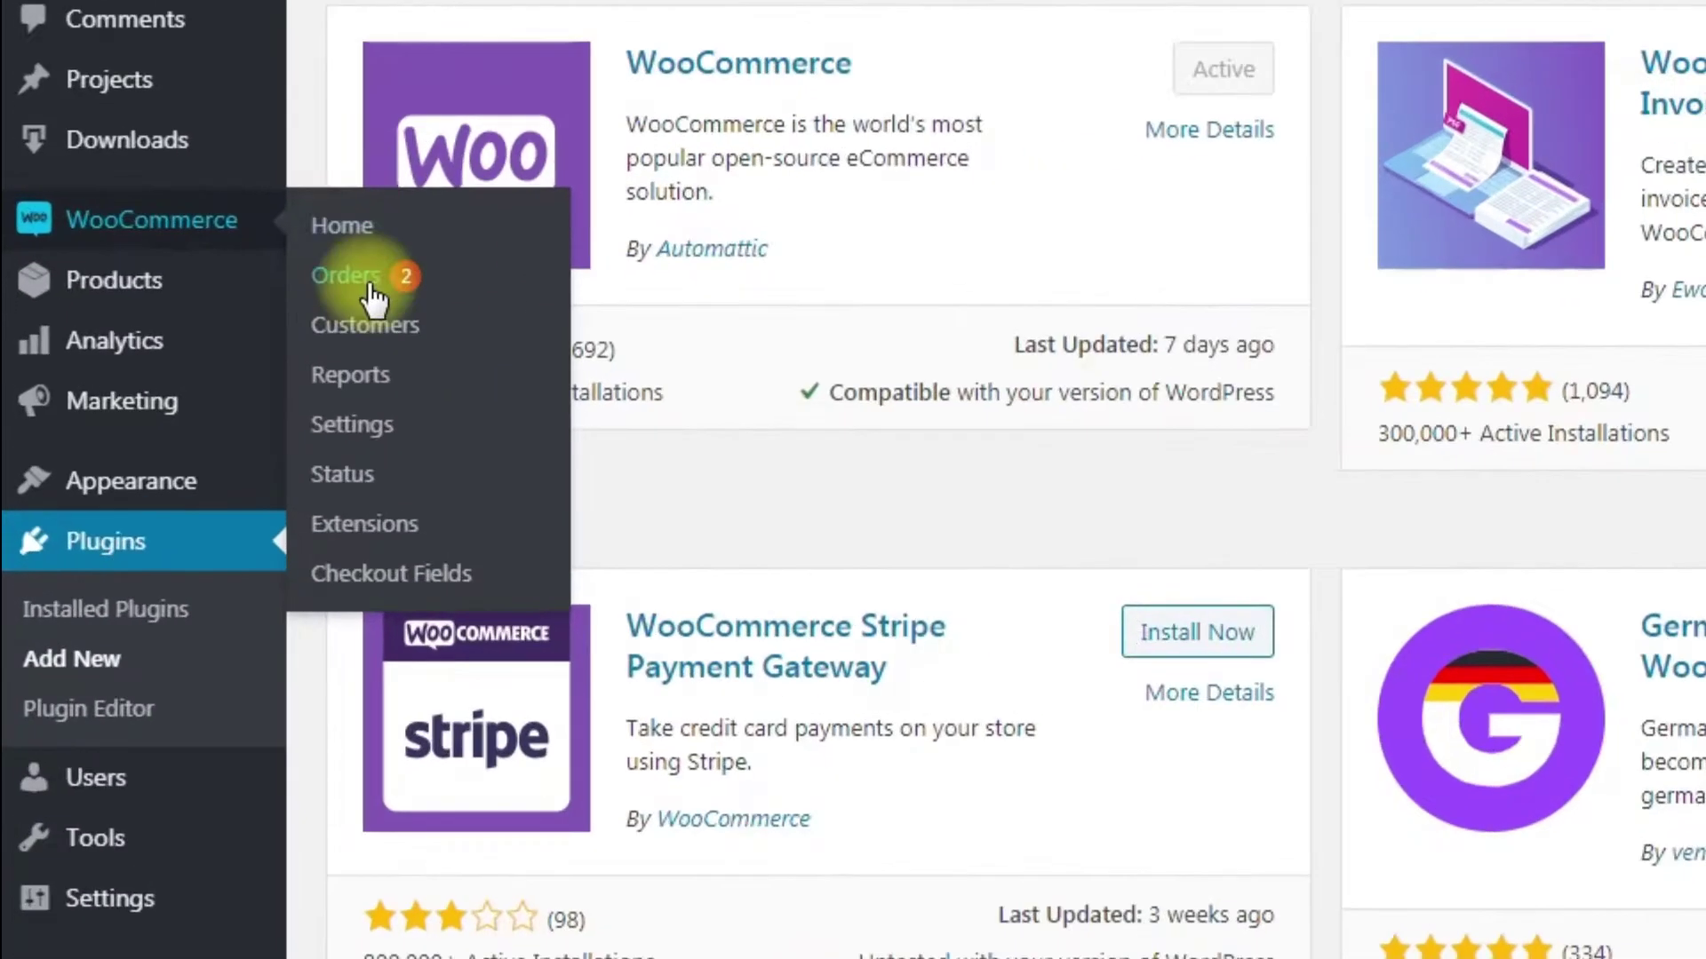
click(387, 433)
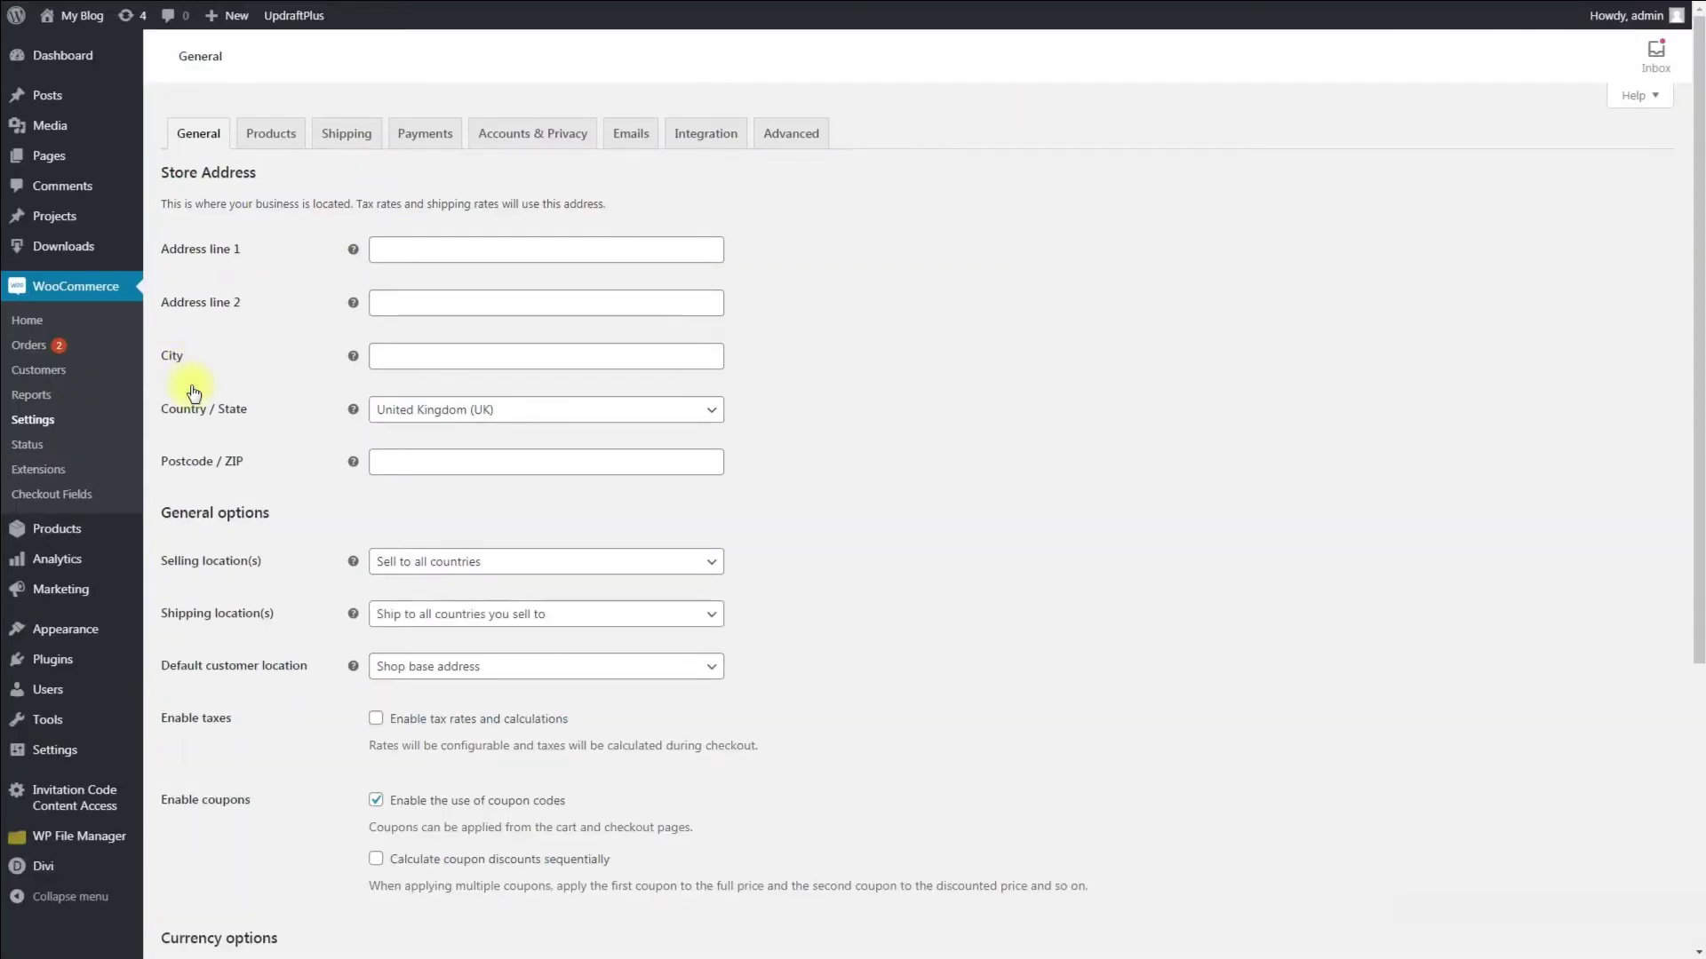
click(768, 138)
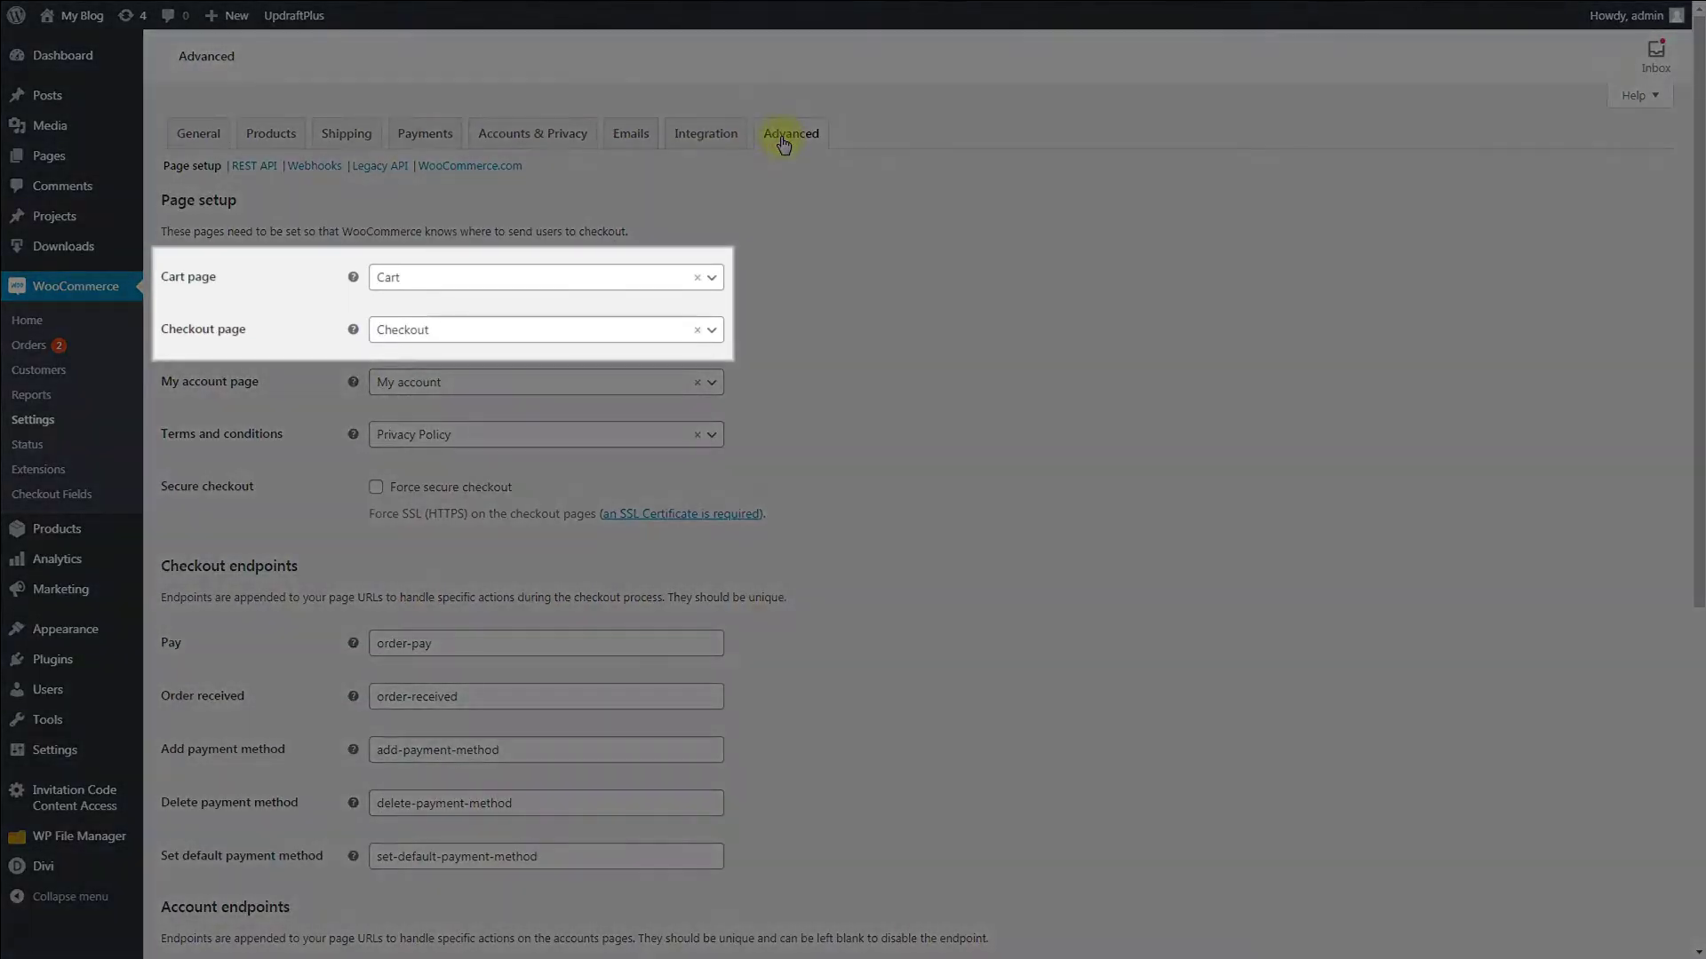
click(638, 291)
click(622, 334)
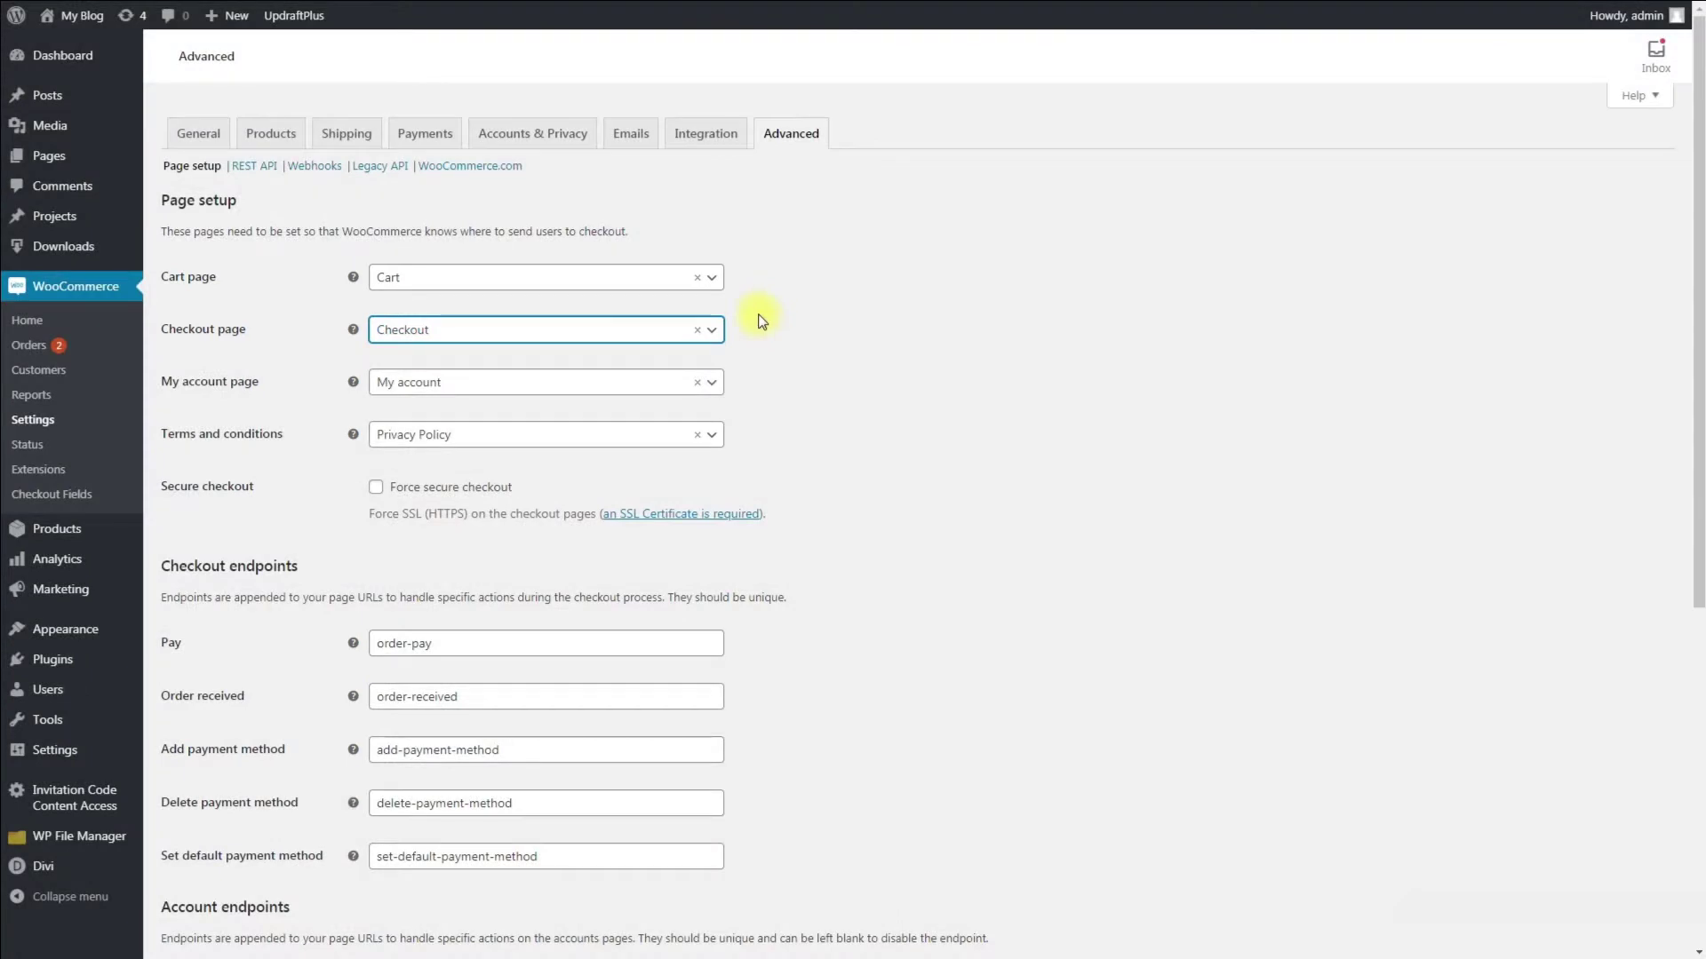
click(764, 322)
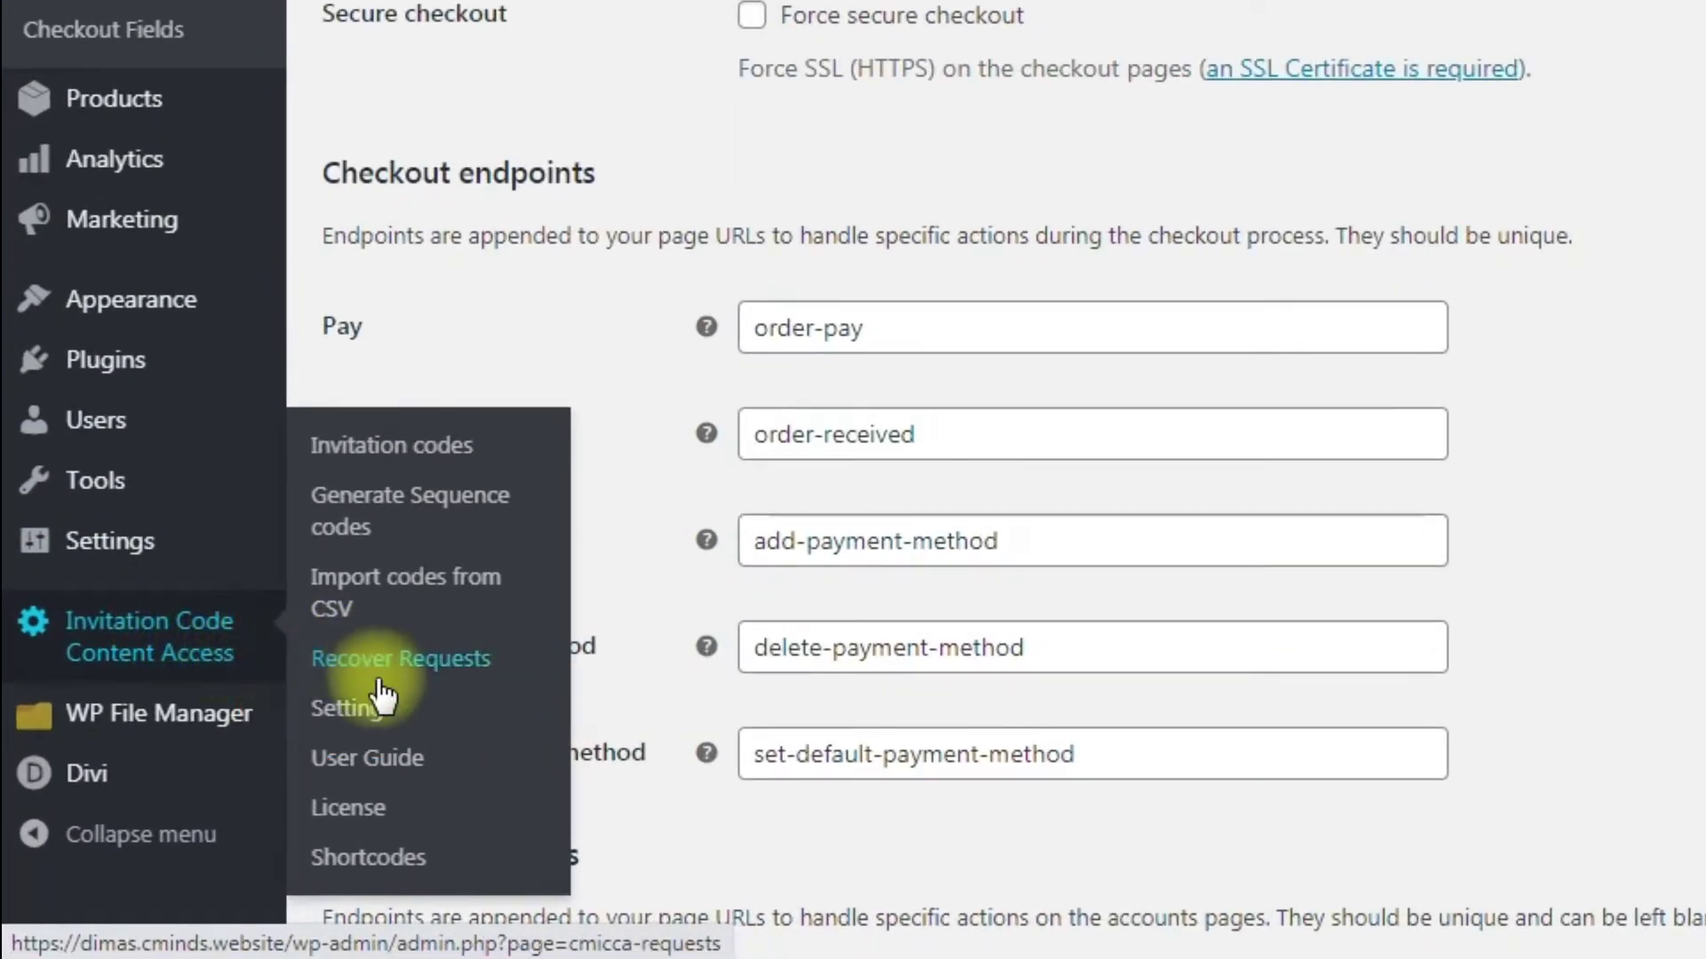
- Set 'Auto create/update WooCommerce products' to Yes, save, and view the invitation codes list
click(424, 722)
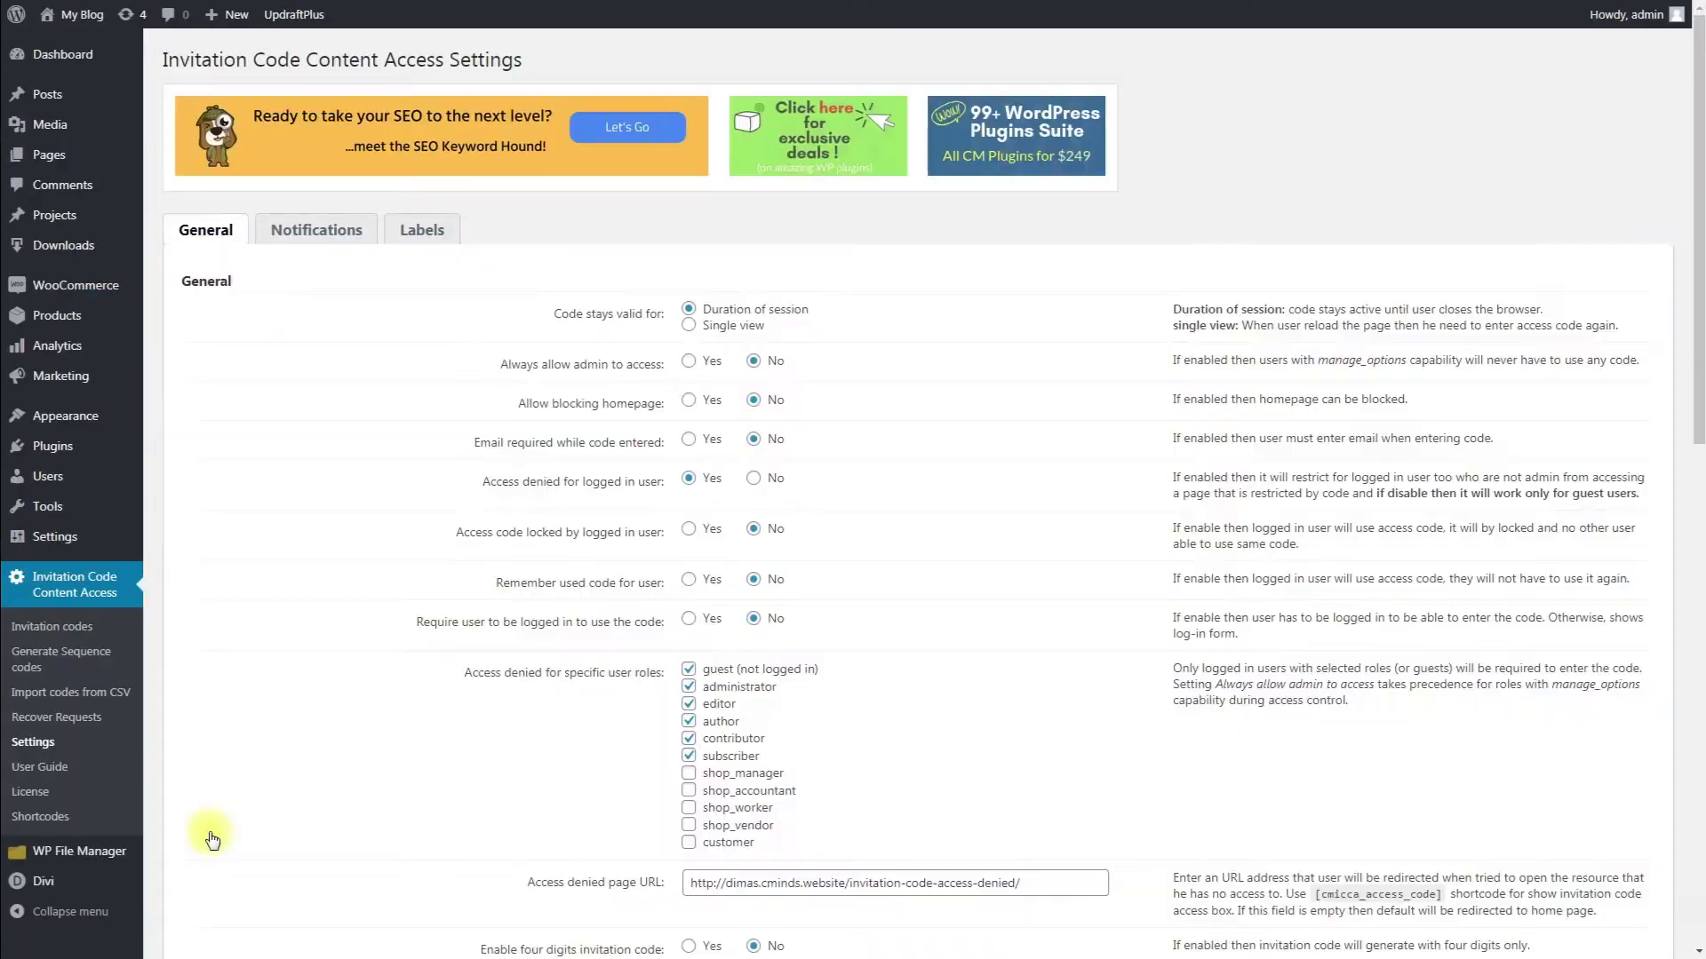
scroll(297, 666, down, 5)
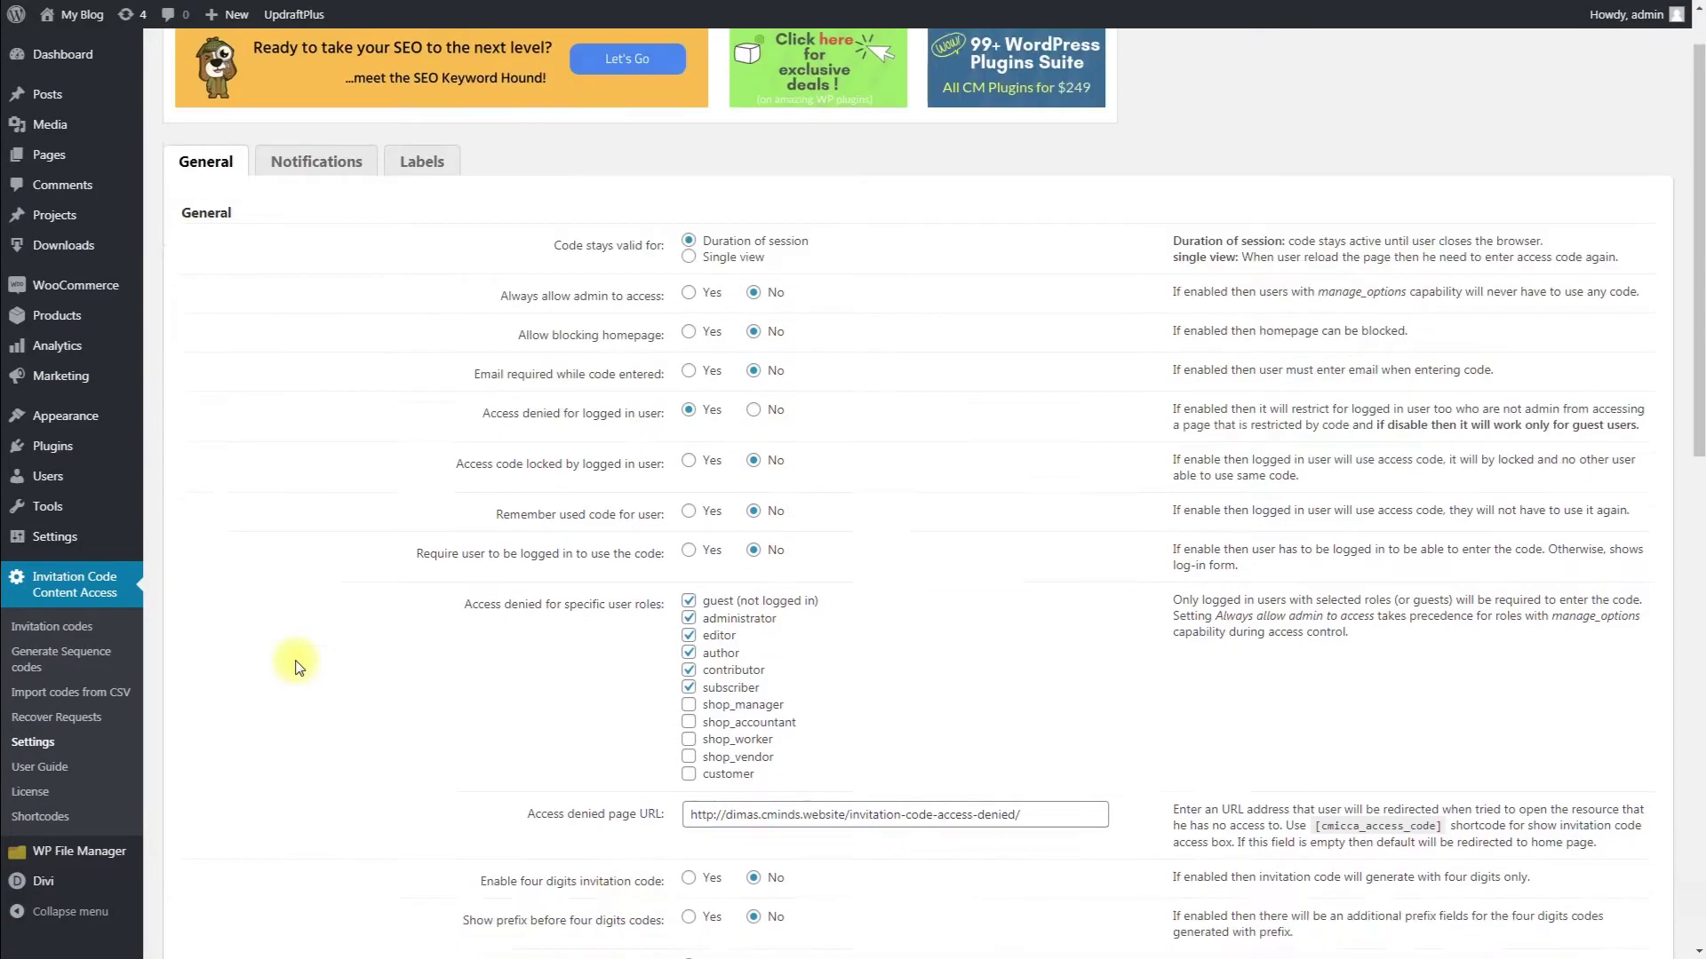
scroll(297, 666, down, 2)
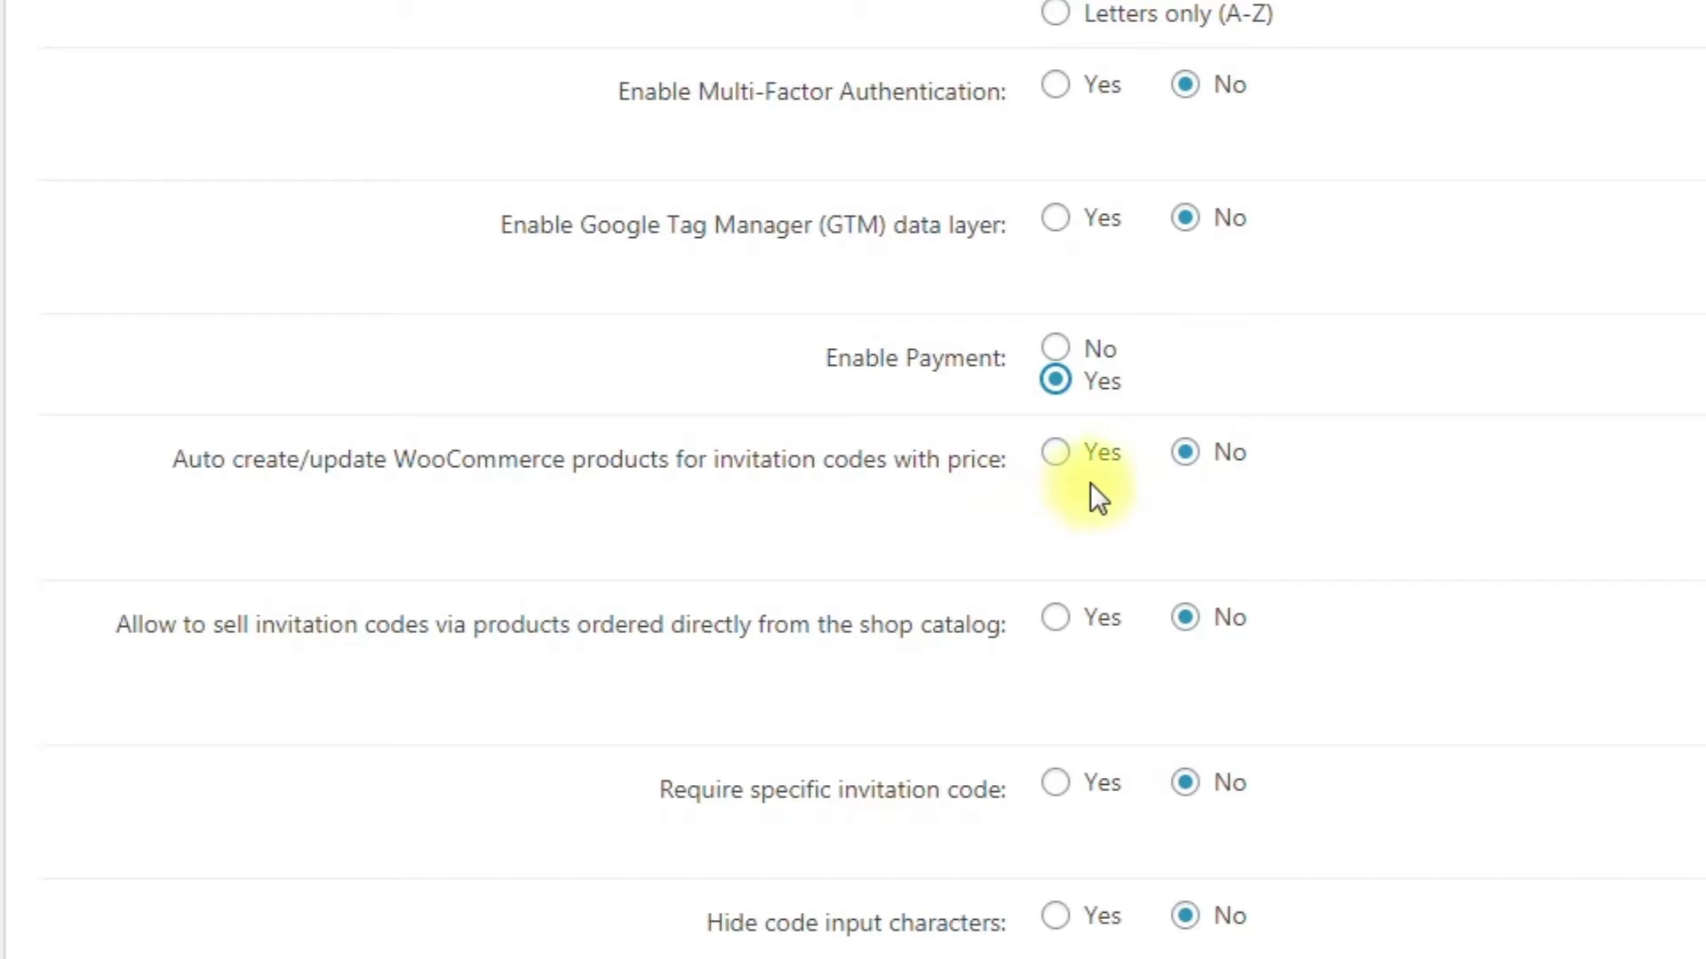
click(1056, 455)
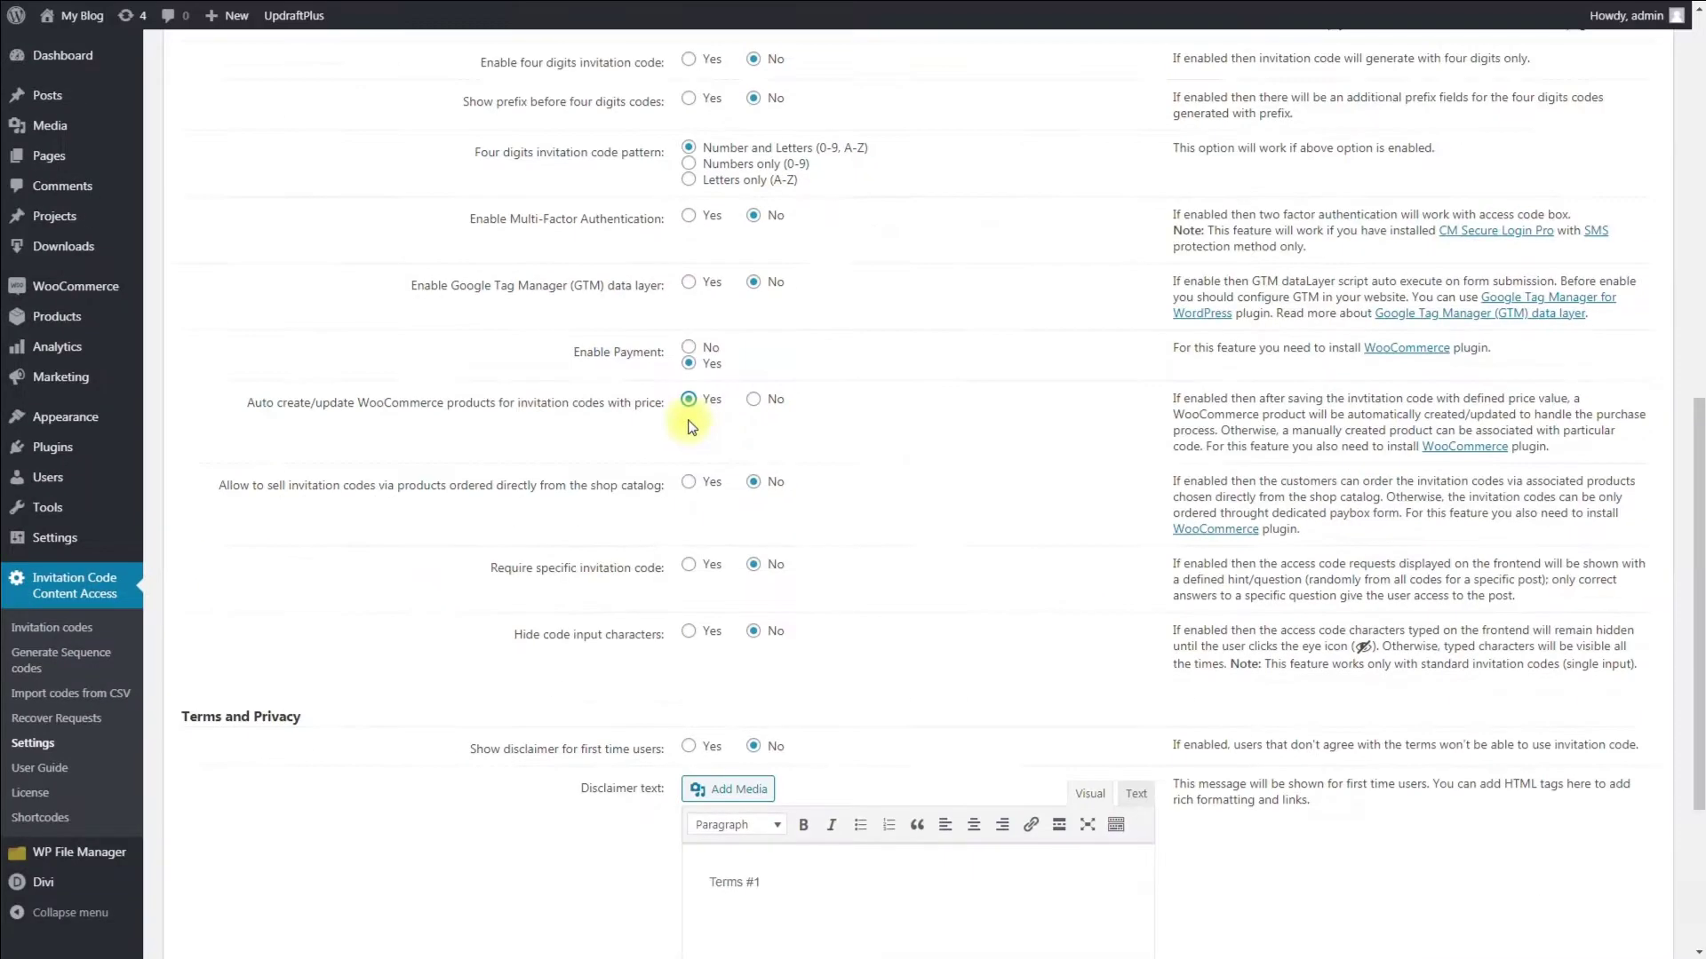
scroll(559, 480, down, 5)
click(224, 862)
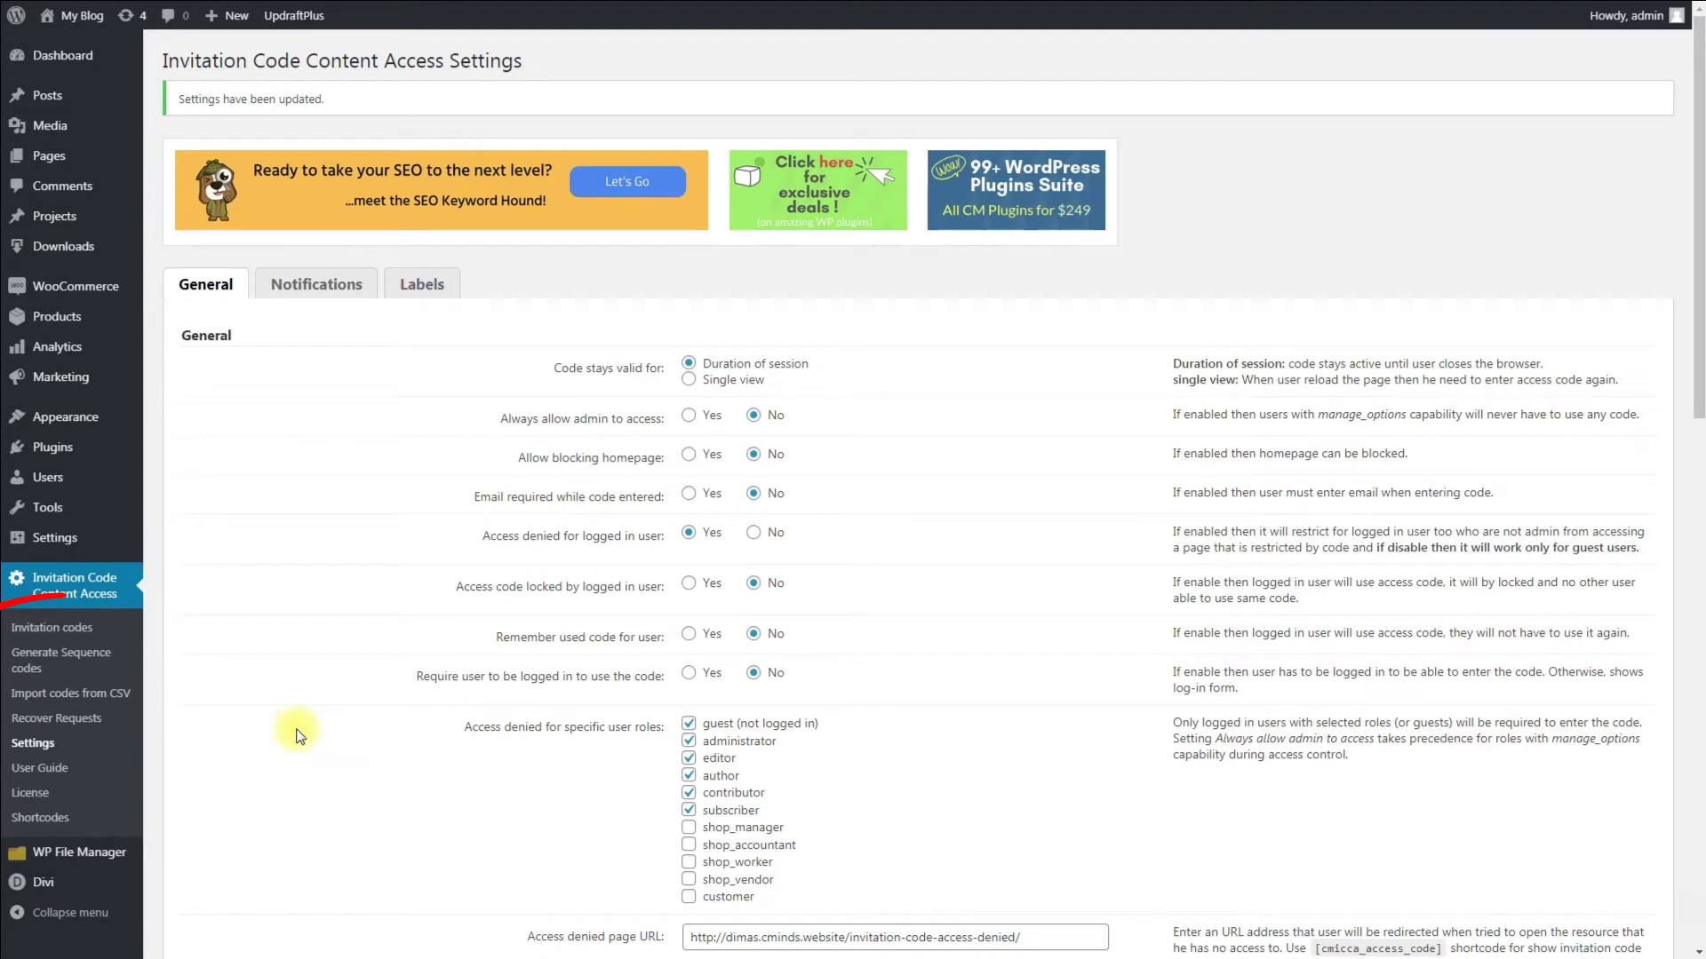
click(83, 629)
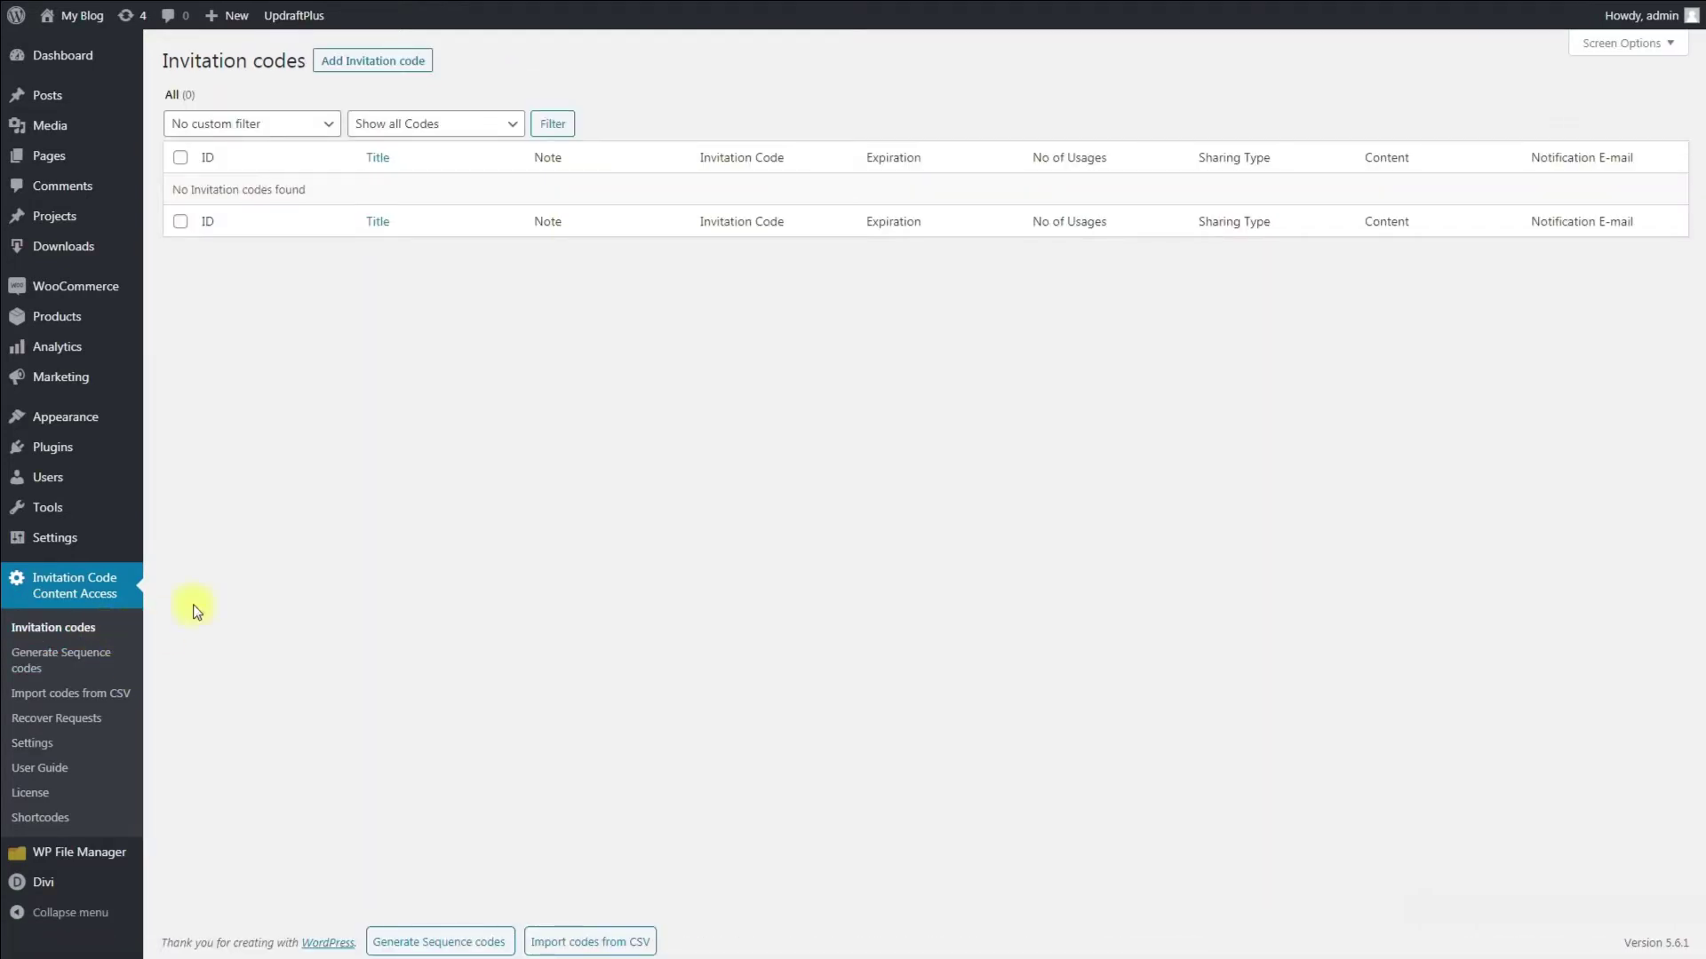
- Publish code 01 blocking Trip to Iceland, with 5 uses, a 5-hour limit and price 10
click(382, 63)
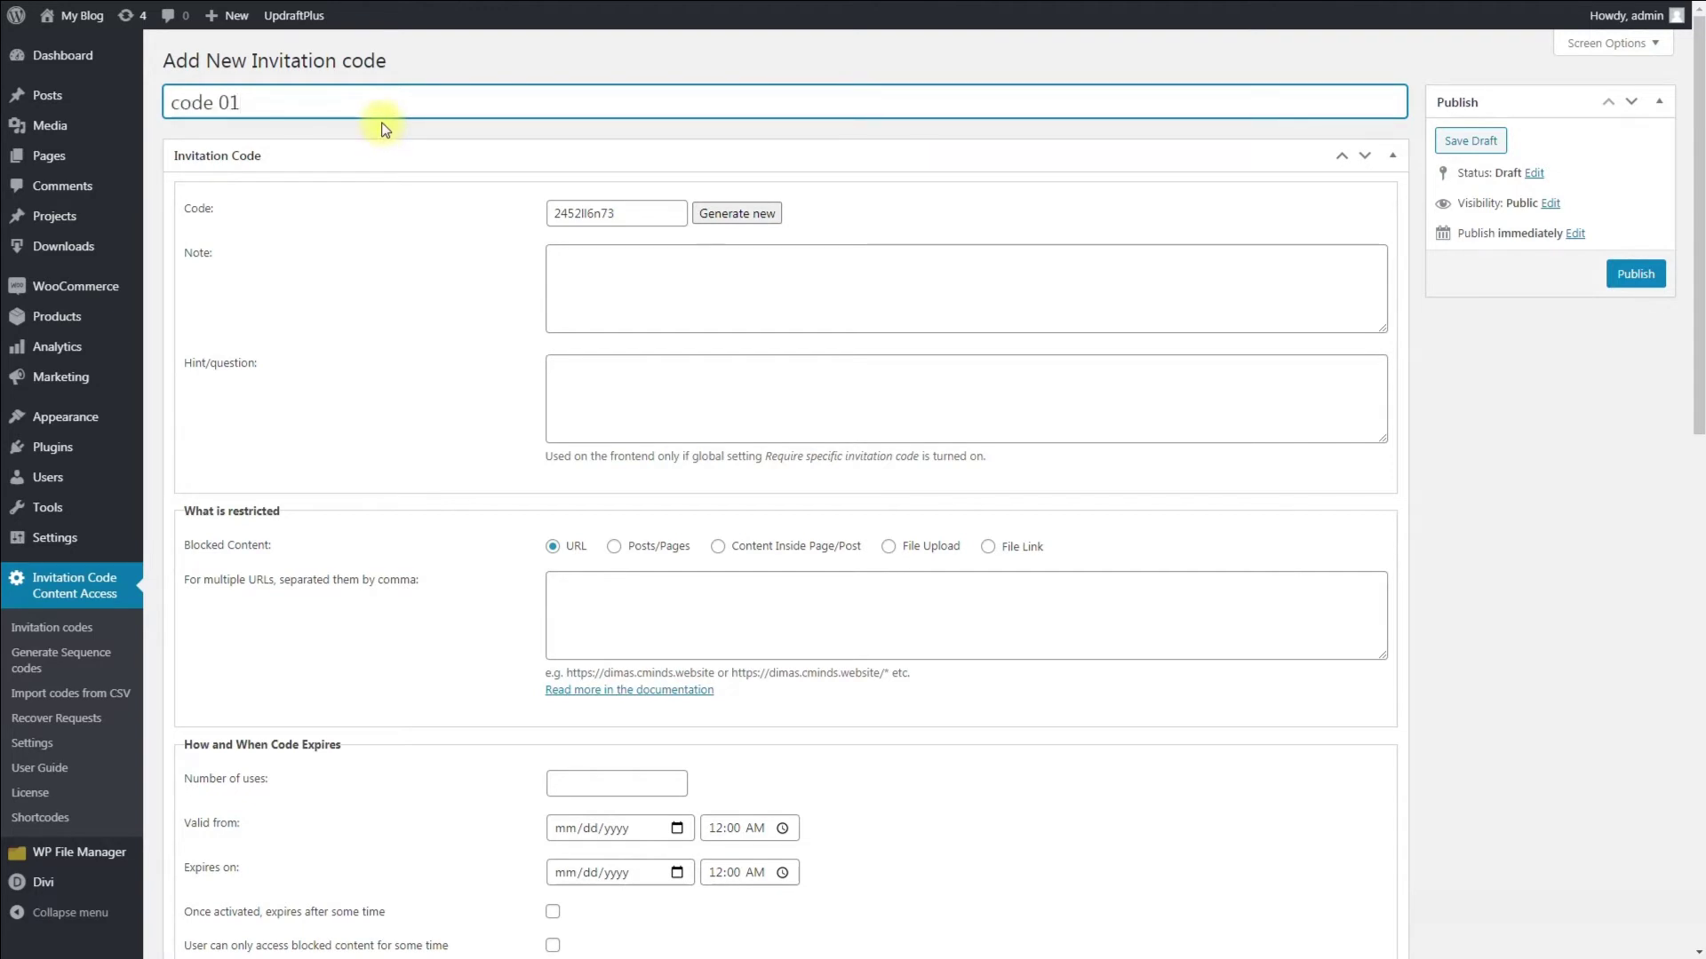
scroll(639, 340, down, 2)
click(613, 281)
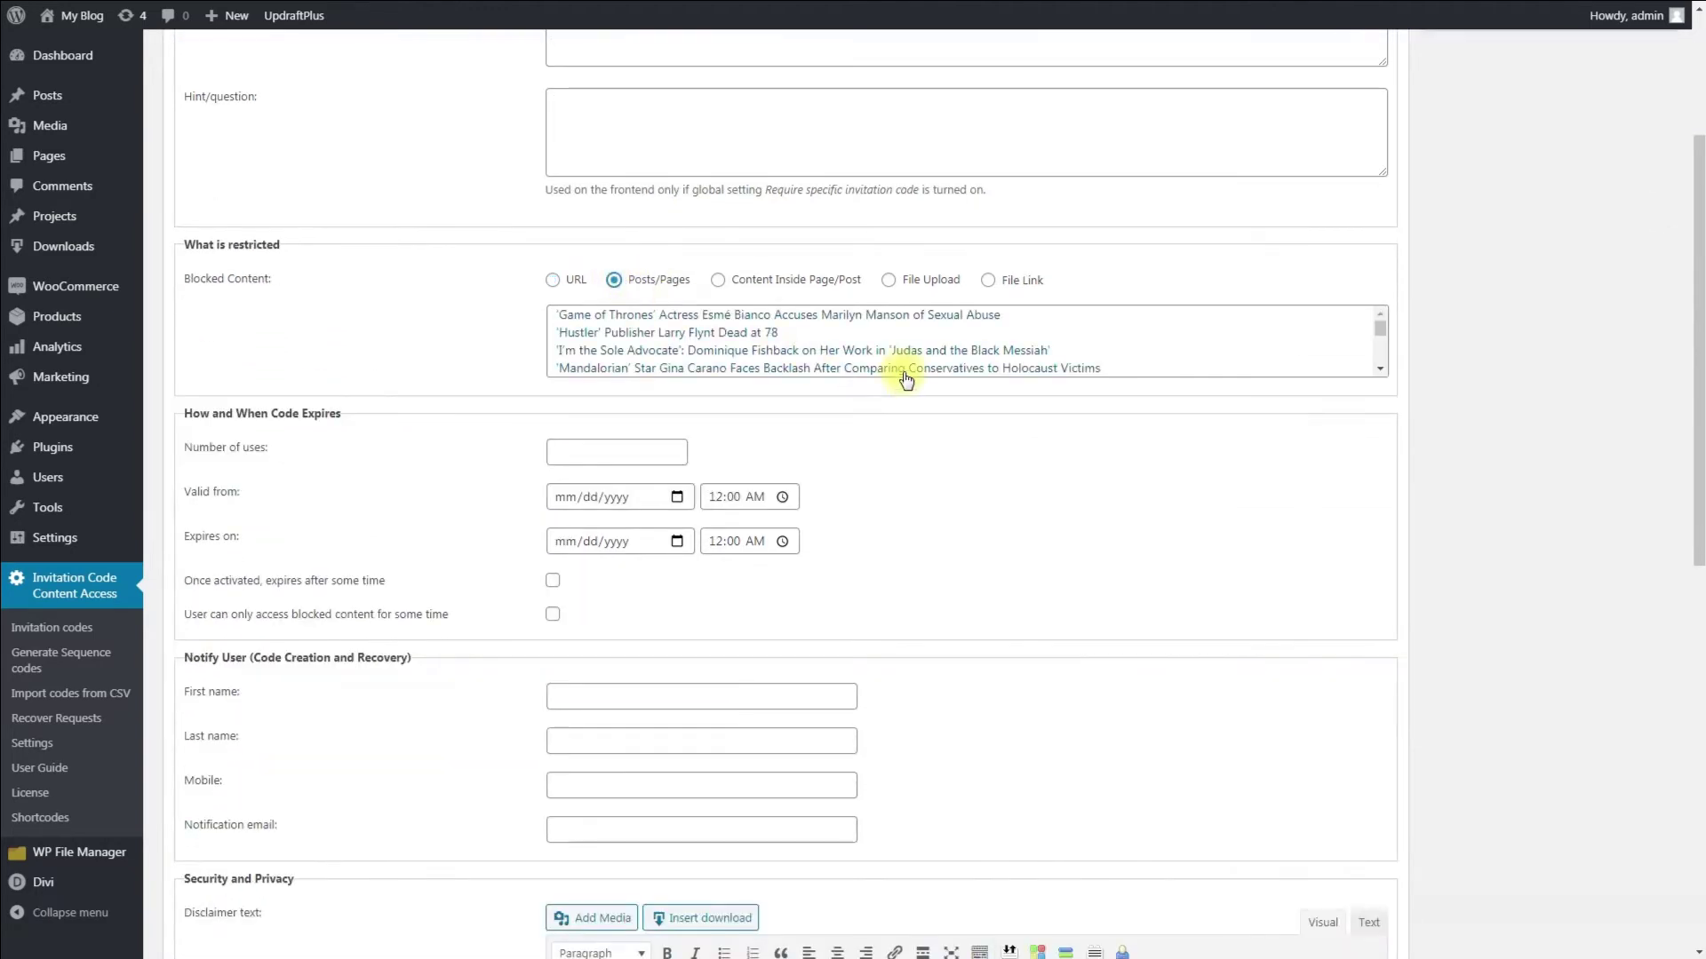
scroll(902, 342, down, 5)
click(903, 349)
click(619, 452)
text(5)
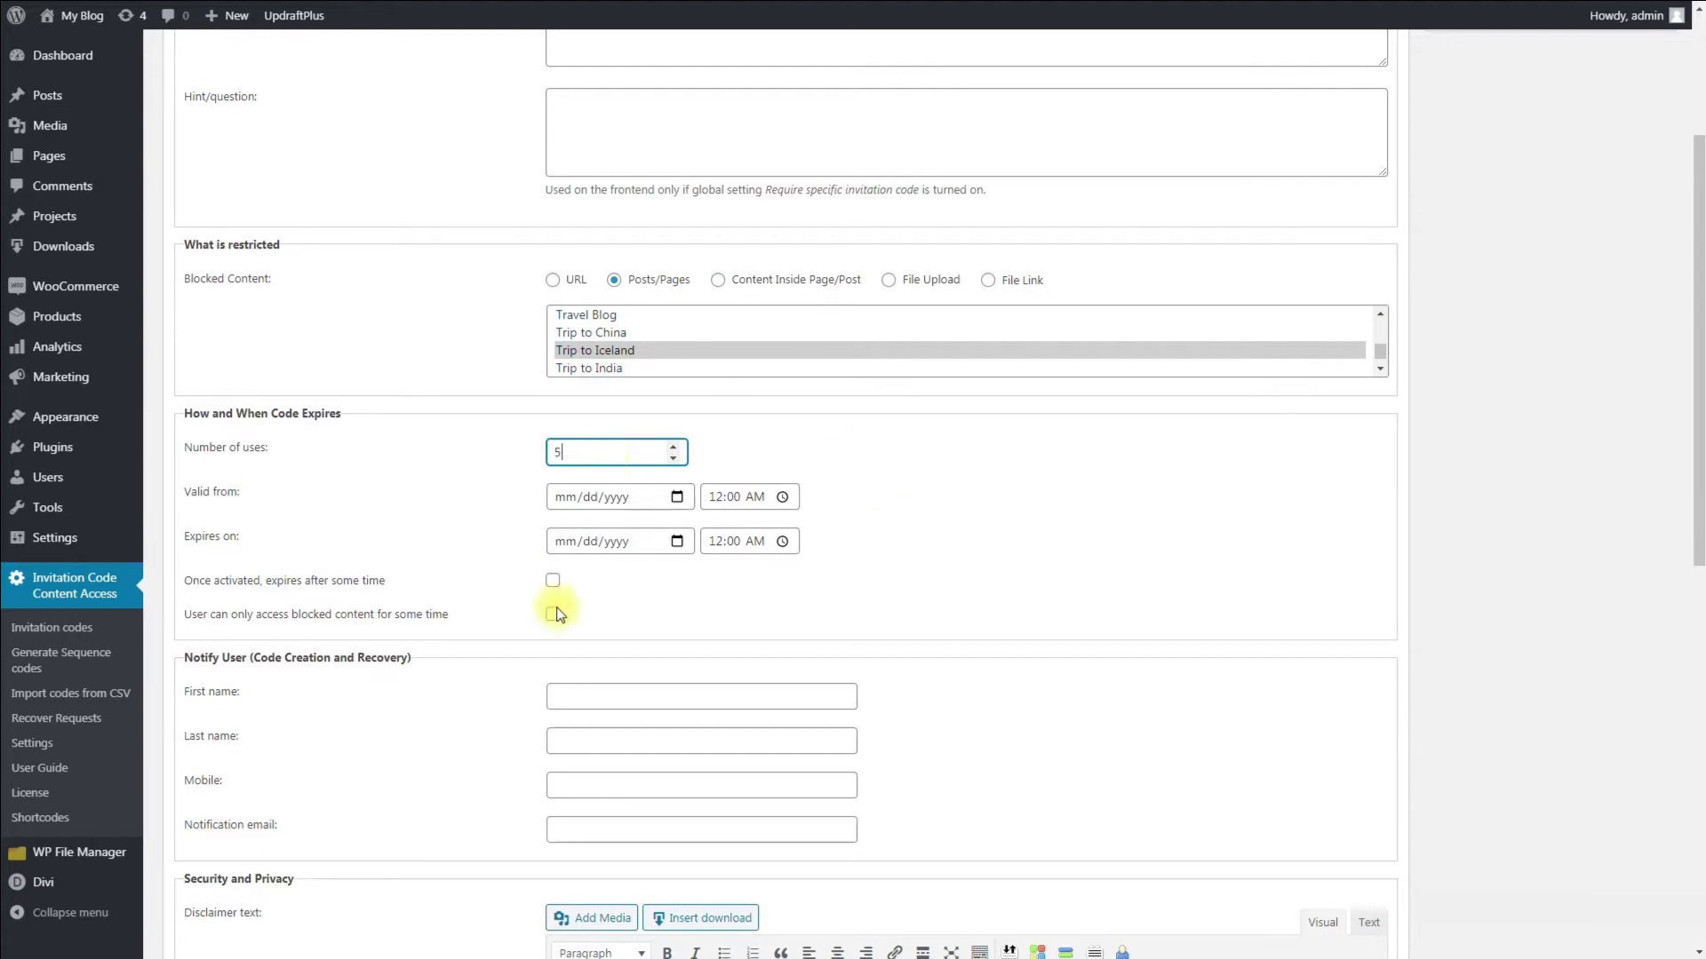
click(554, 614)
scroll(800, 574, down, 5)
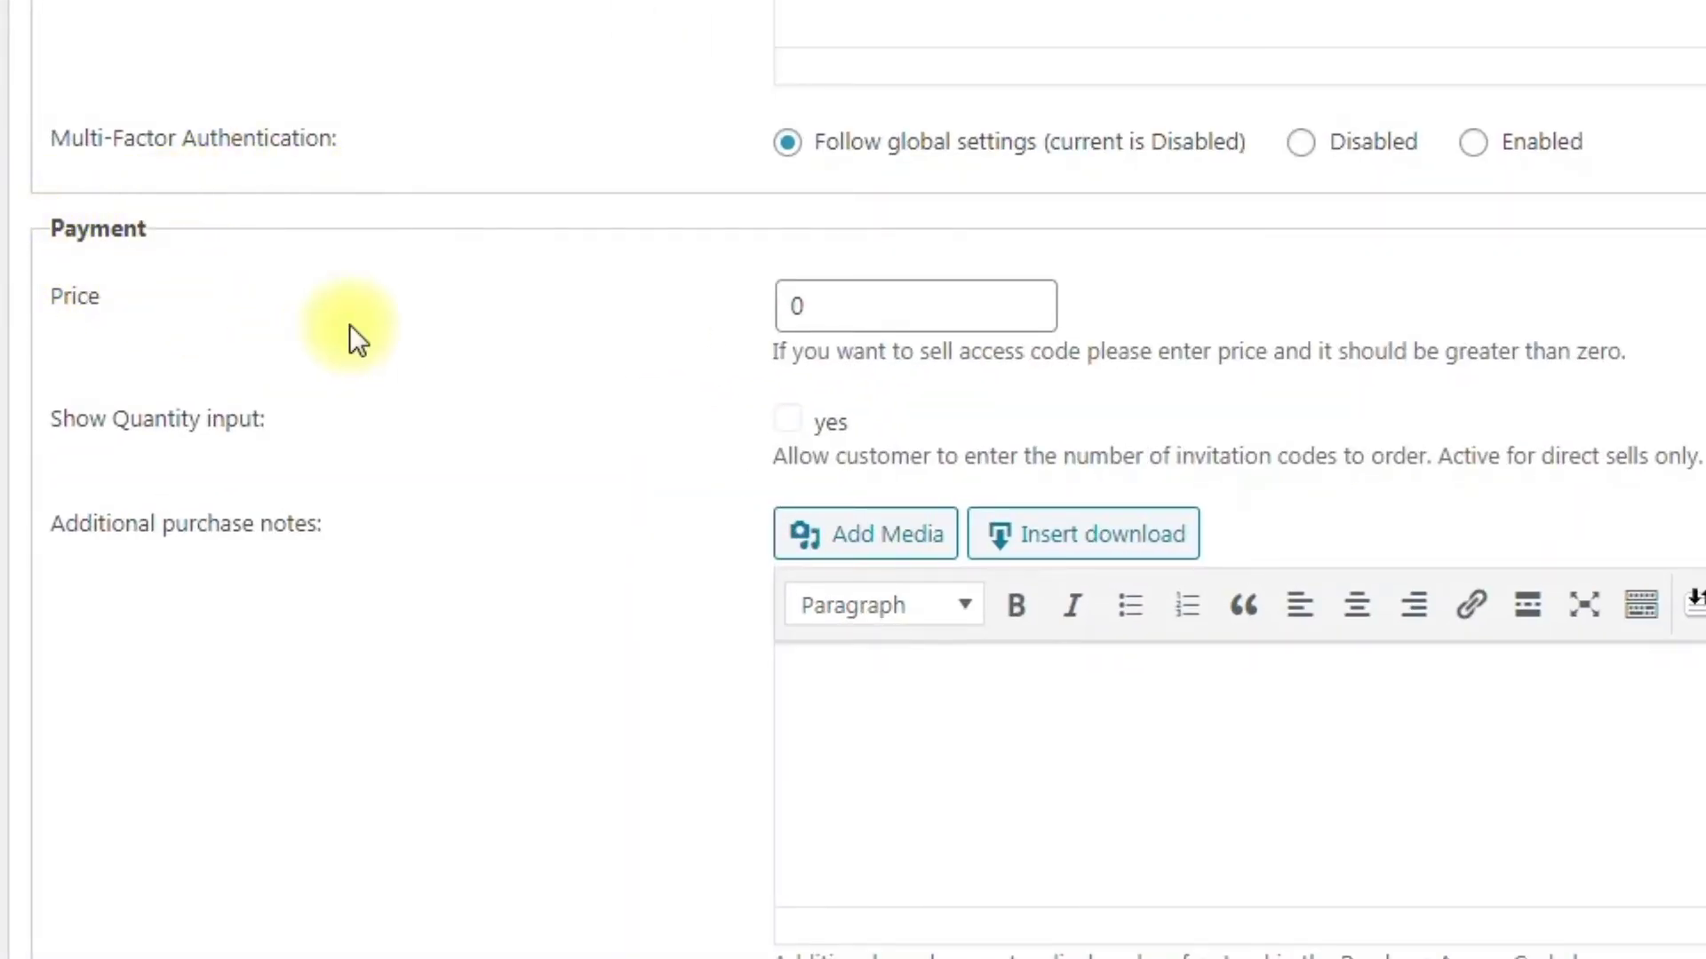
double_click(853, 310)
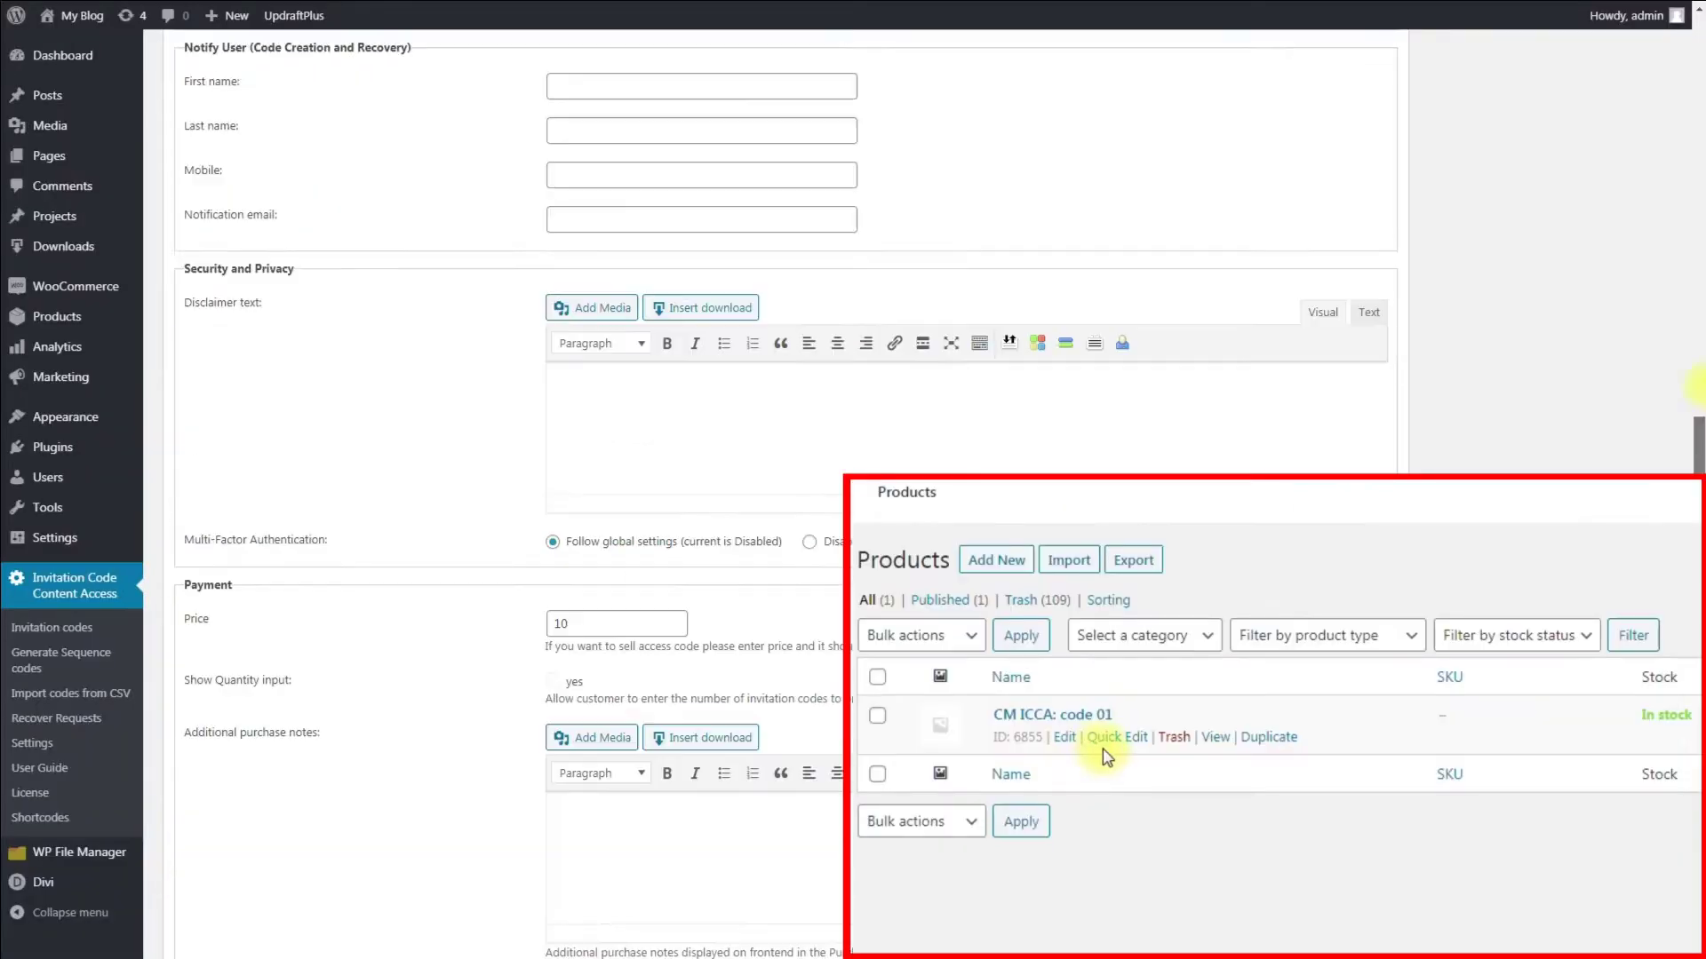
scroll(1692, 387, up, 10)
click(1631, 275)
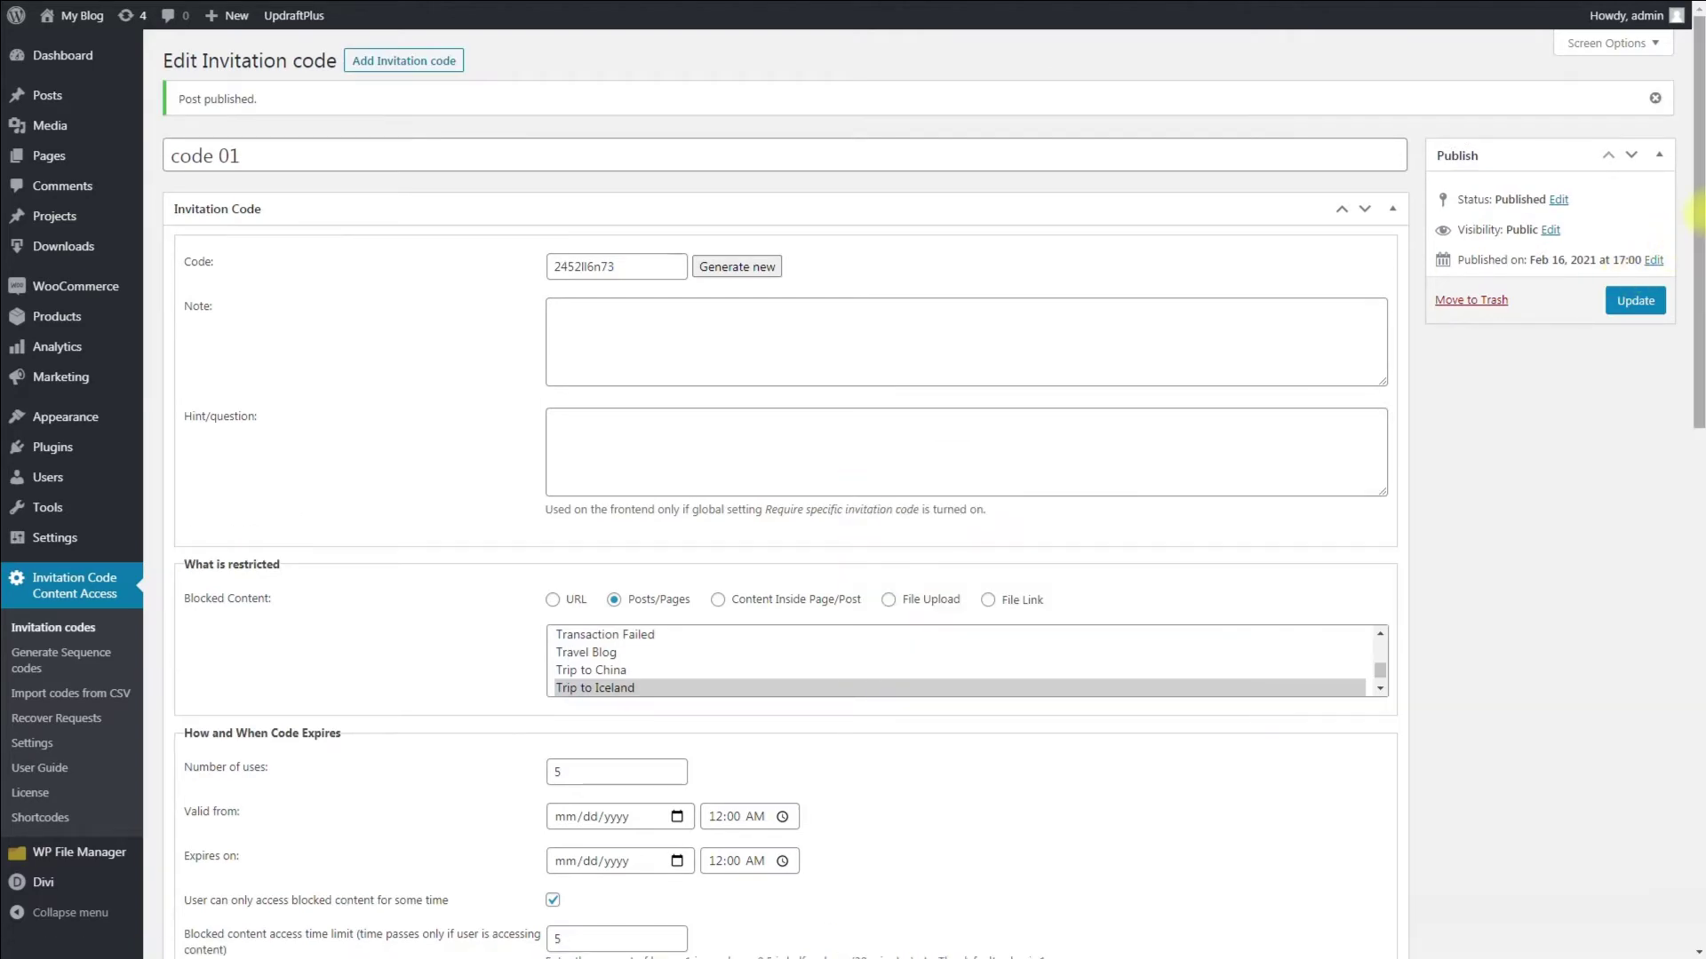
scroll(1692, 206, down, 5)
scroll(1693, 206, down, 5)
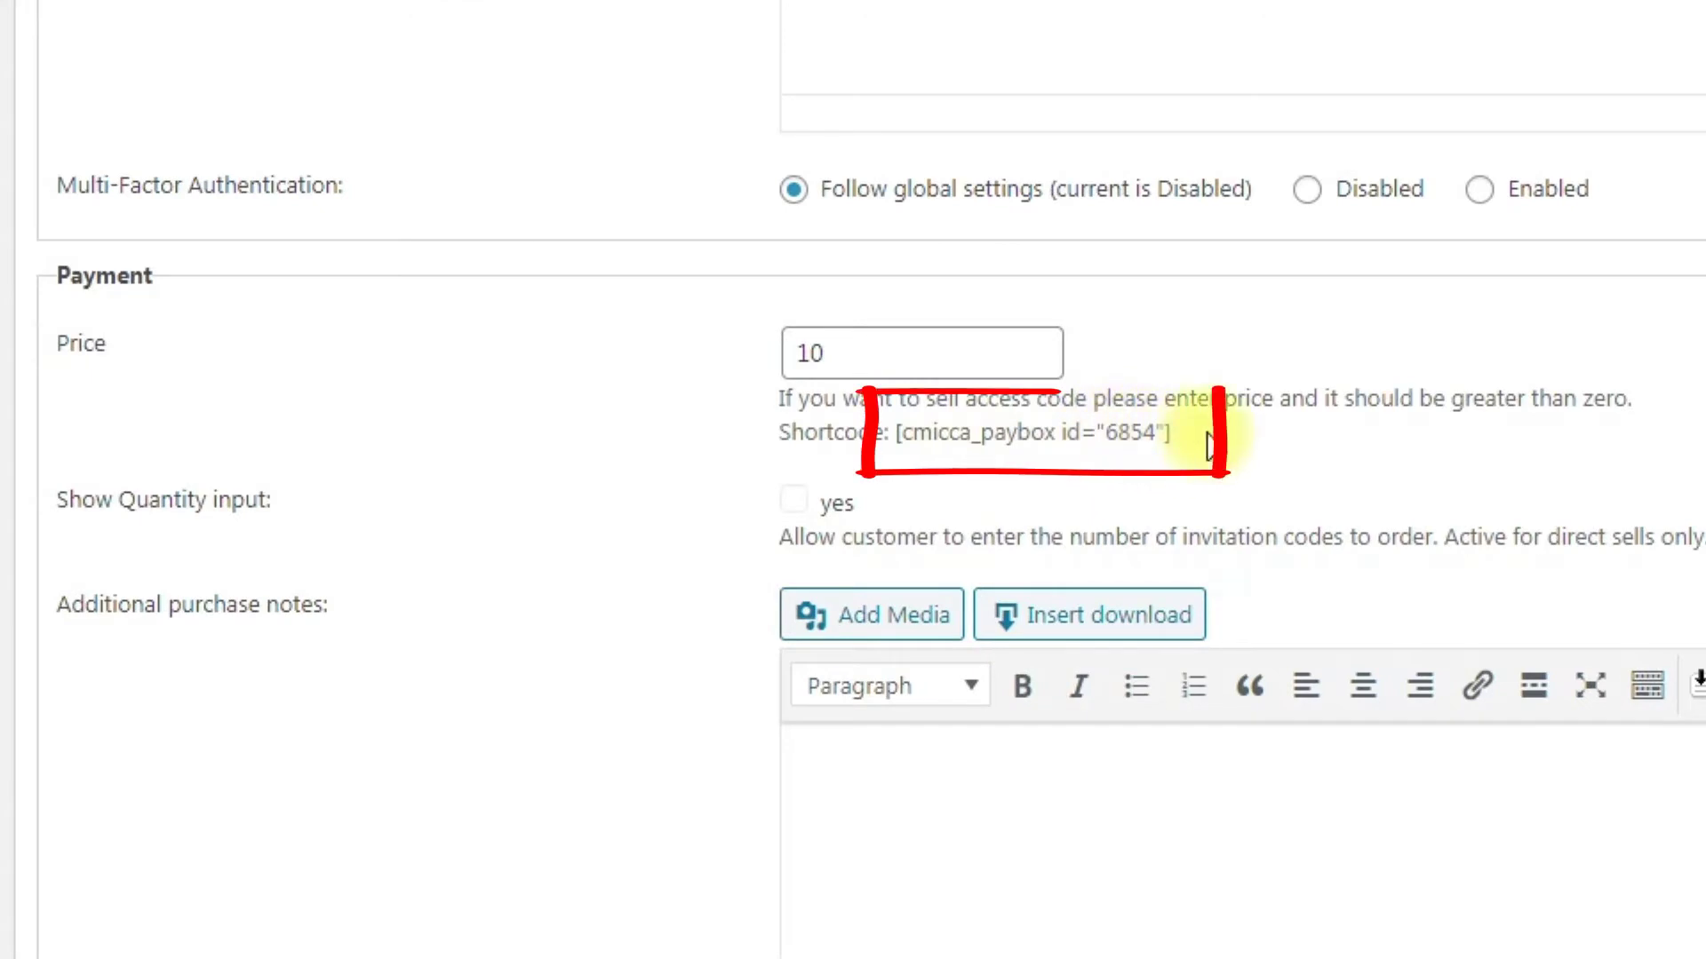
- Copy code 01's paybox shortcode into a new paragraph below 'buy the code'
drag(742, 501, 637, 505)
drag(963, 445, 894, 436)
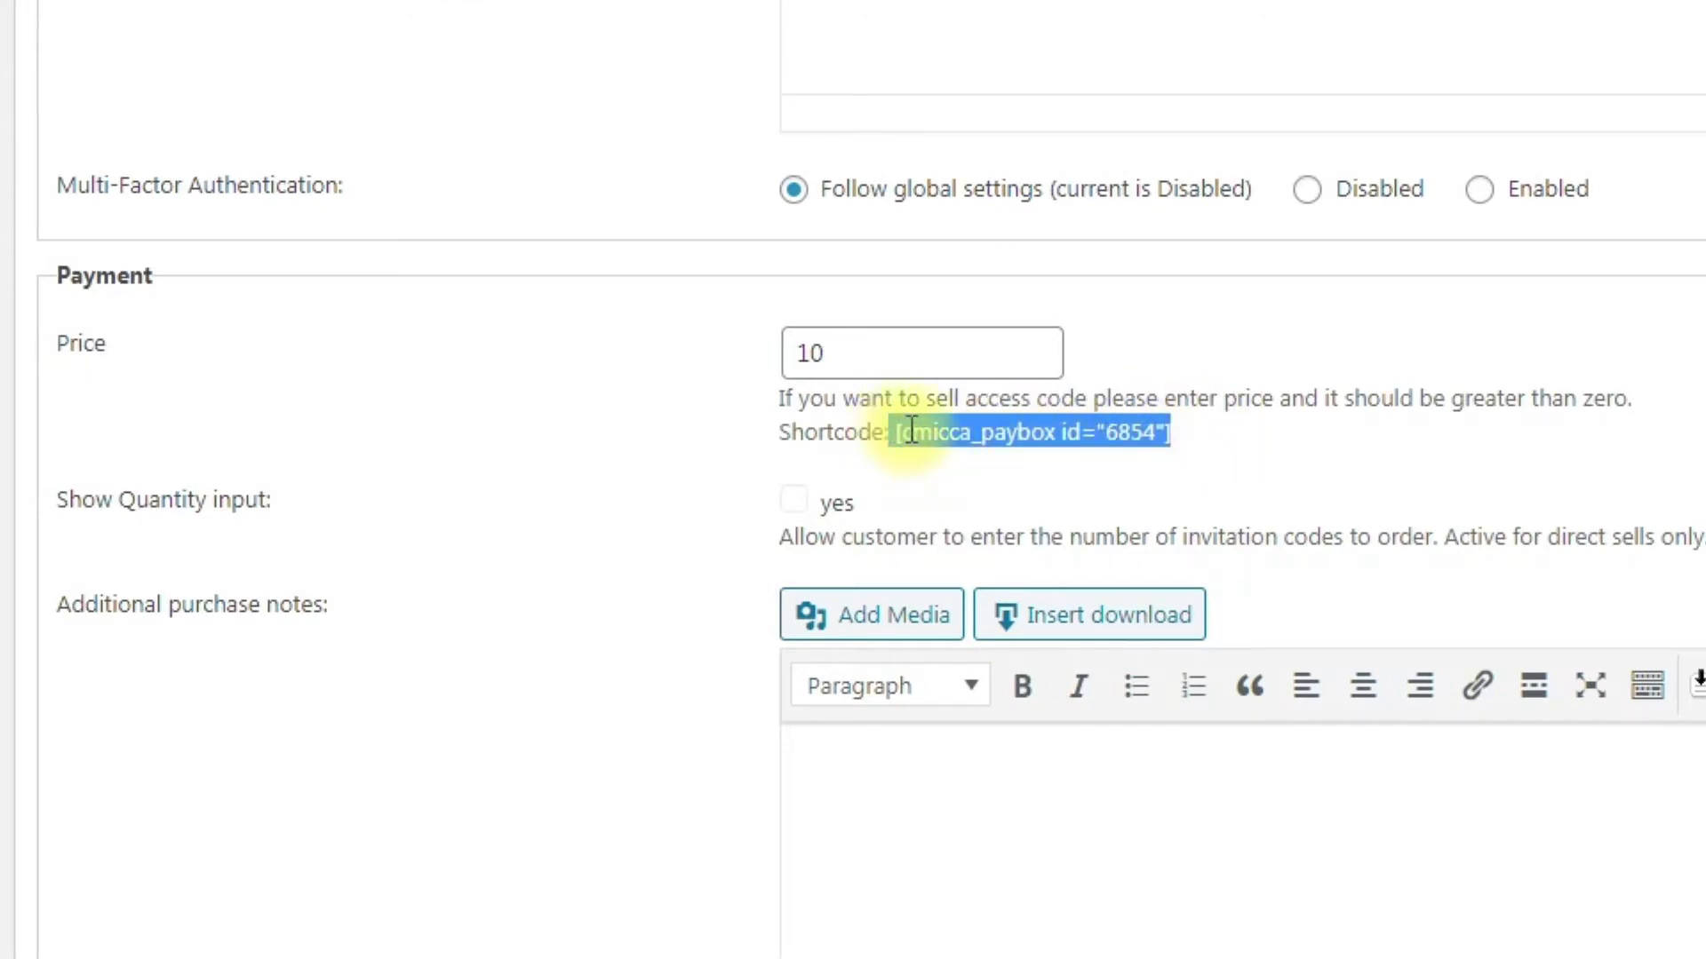
right_click(956, 439)
click(1019, 466)
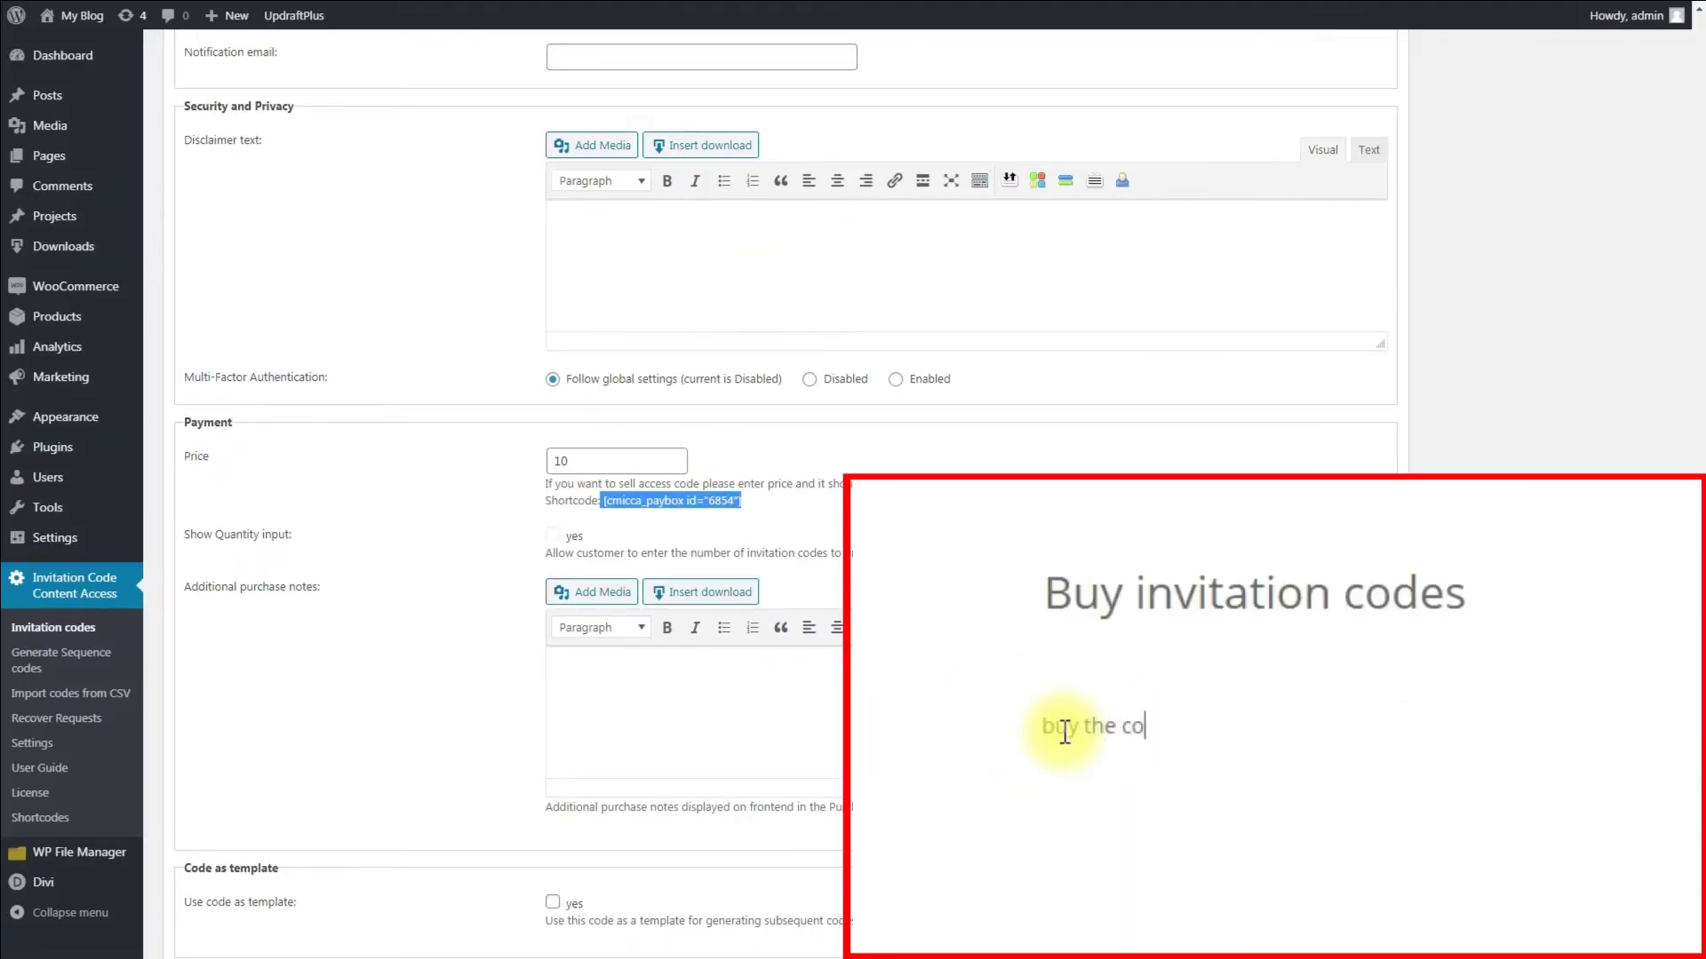
click(1072, 802)
key(ctrl+v)
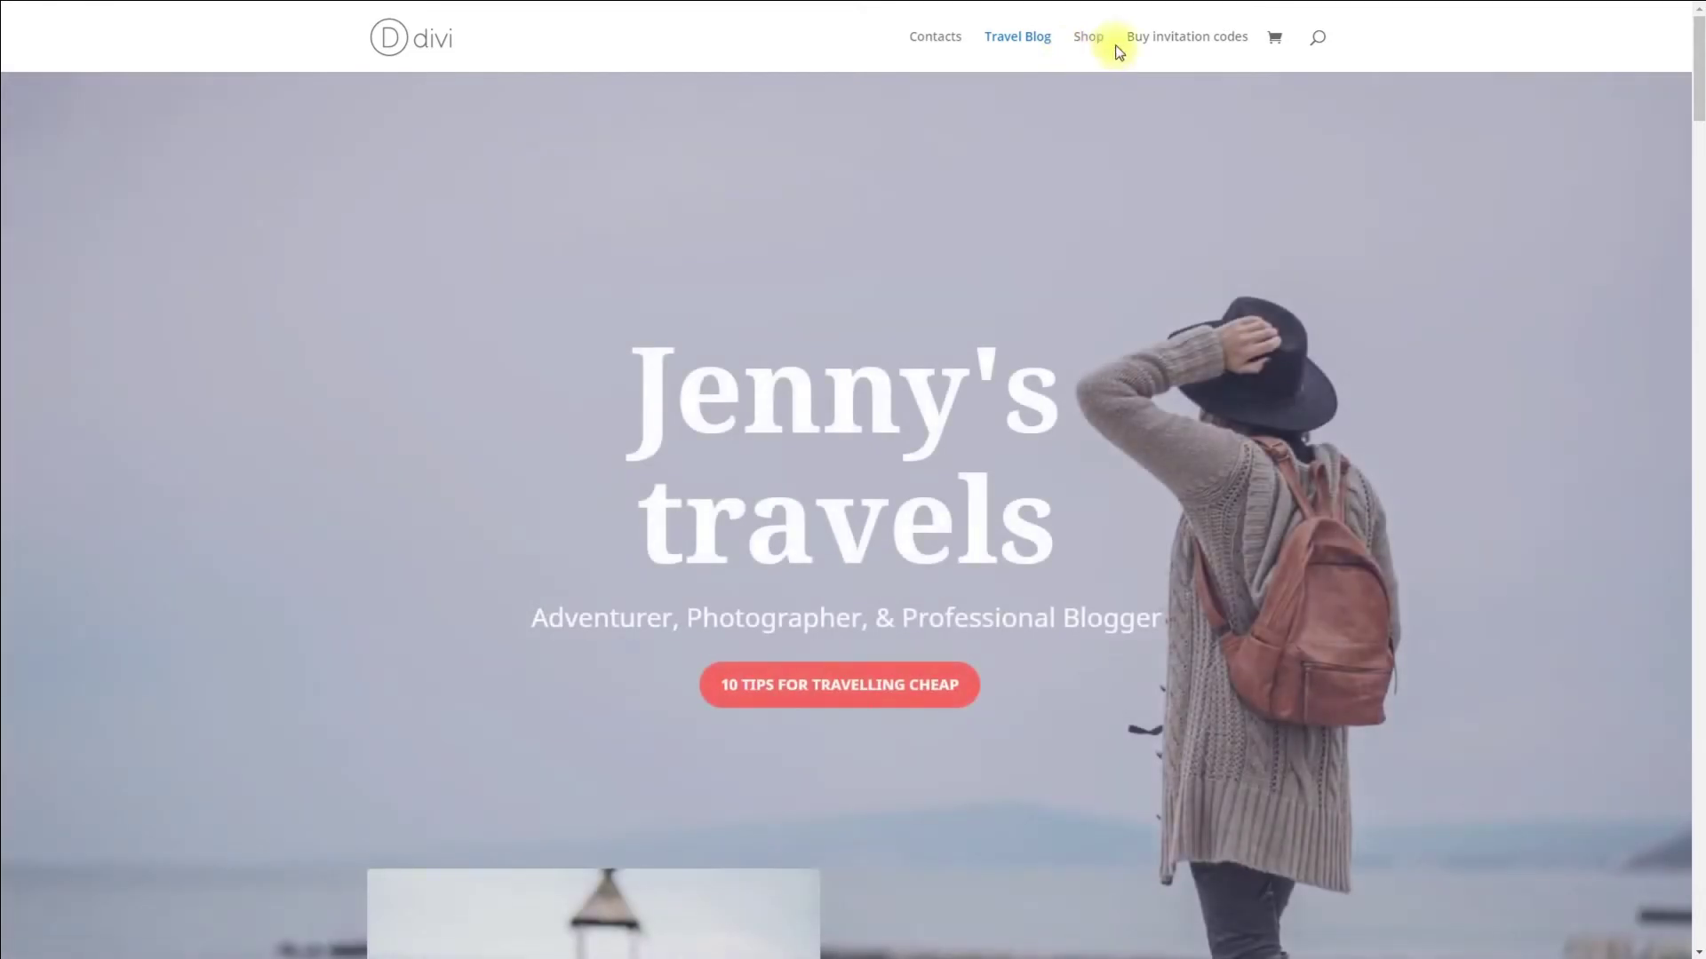
- Buy code 01 from the Buy invitation codes page, filling in billing details and placing the order
click(1184, 41)
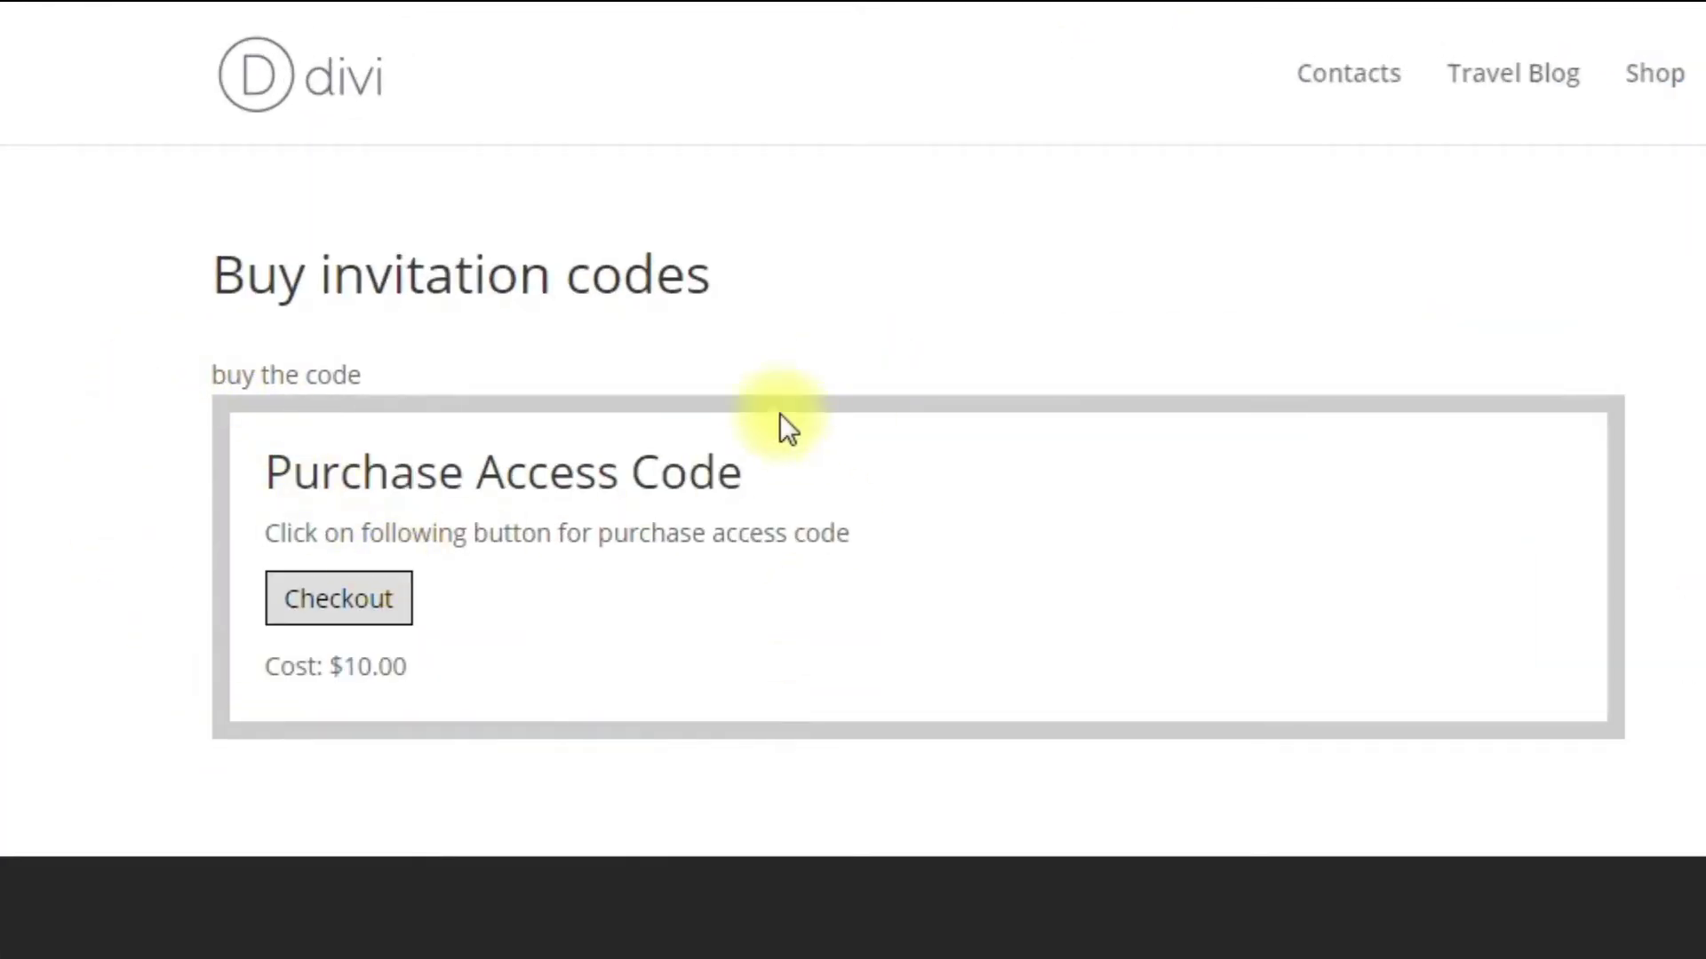
click(366, 611)
click(932, 662)
click(458, 335)
text(Thomas)
key(Tab)
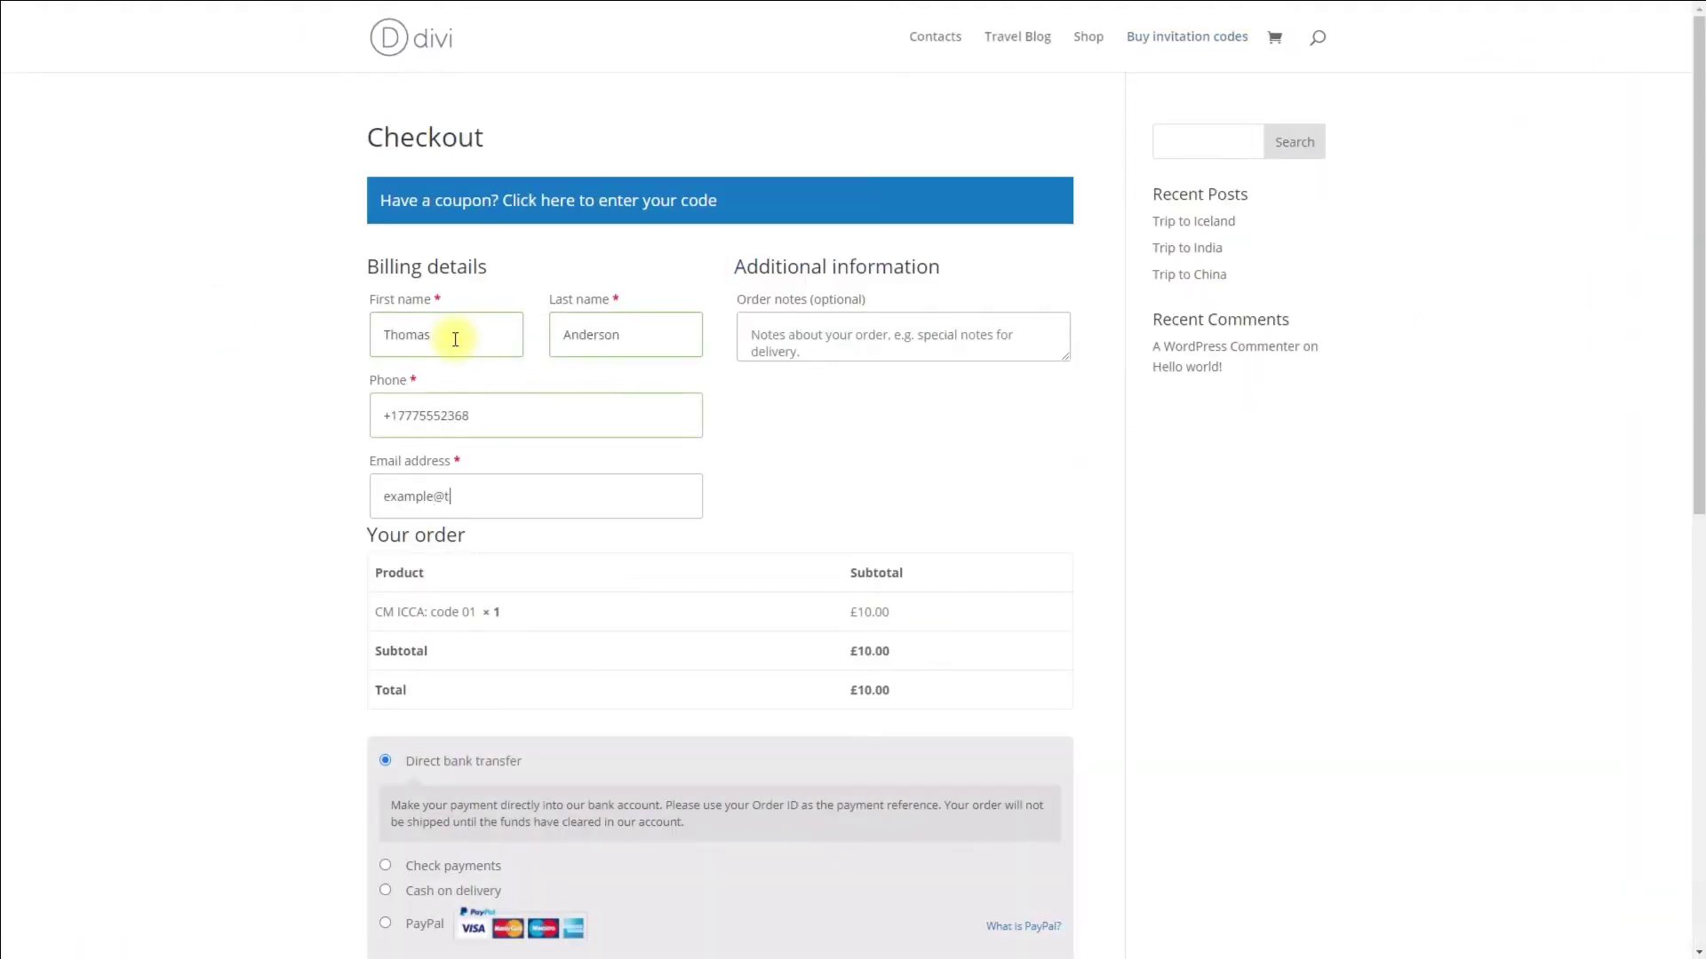
scroll(454, 339, down, 3)
click(388, 736)
click(993, 781)
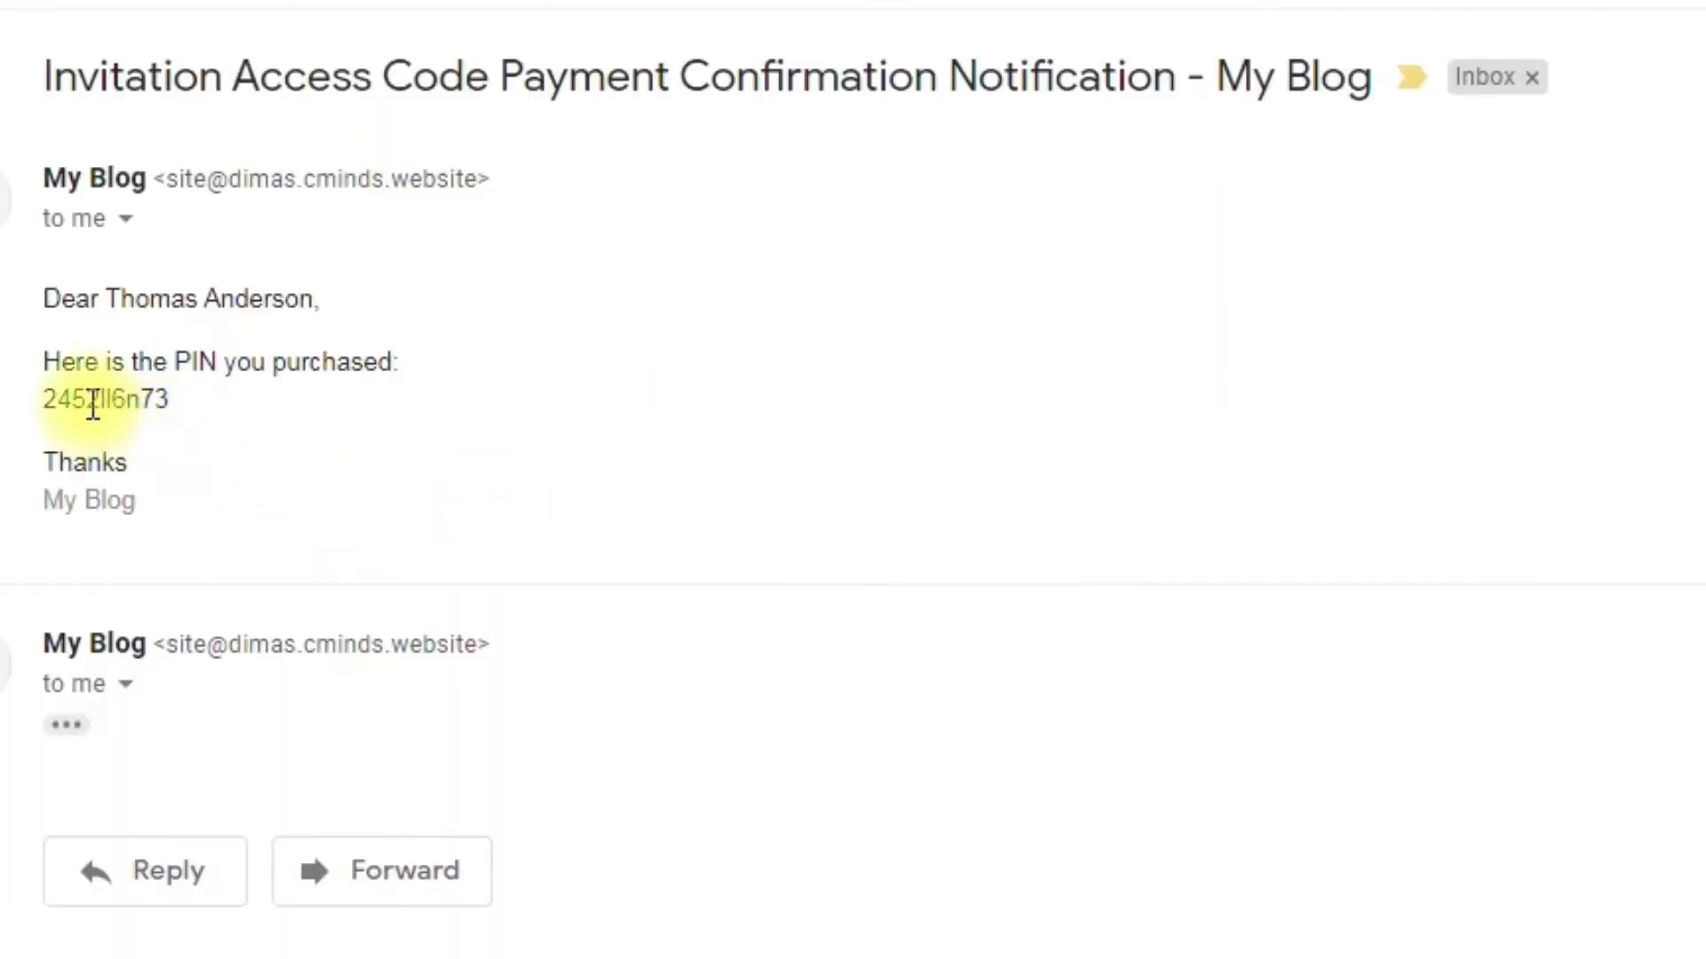
- Copy the purchased PIN from the confirmation email
double_click(92, 406)
right_click(94, 406)
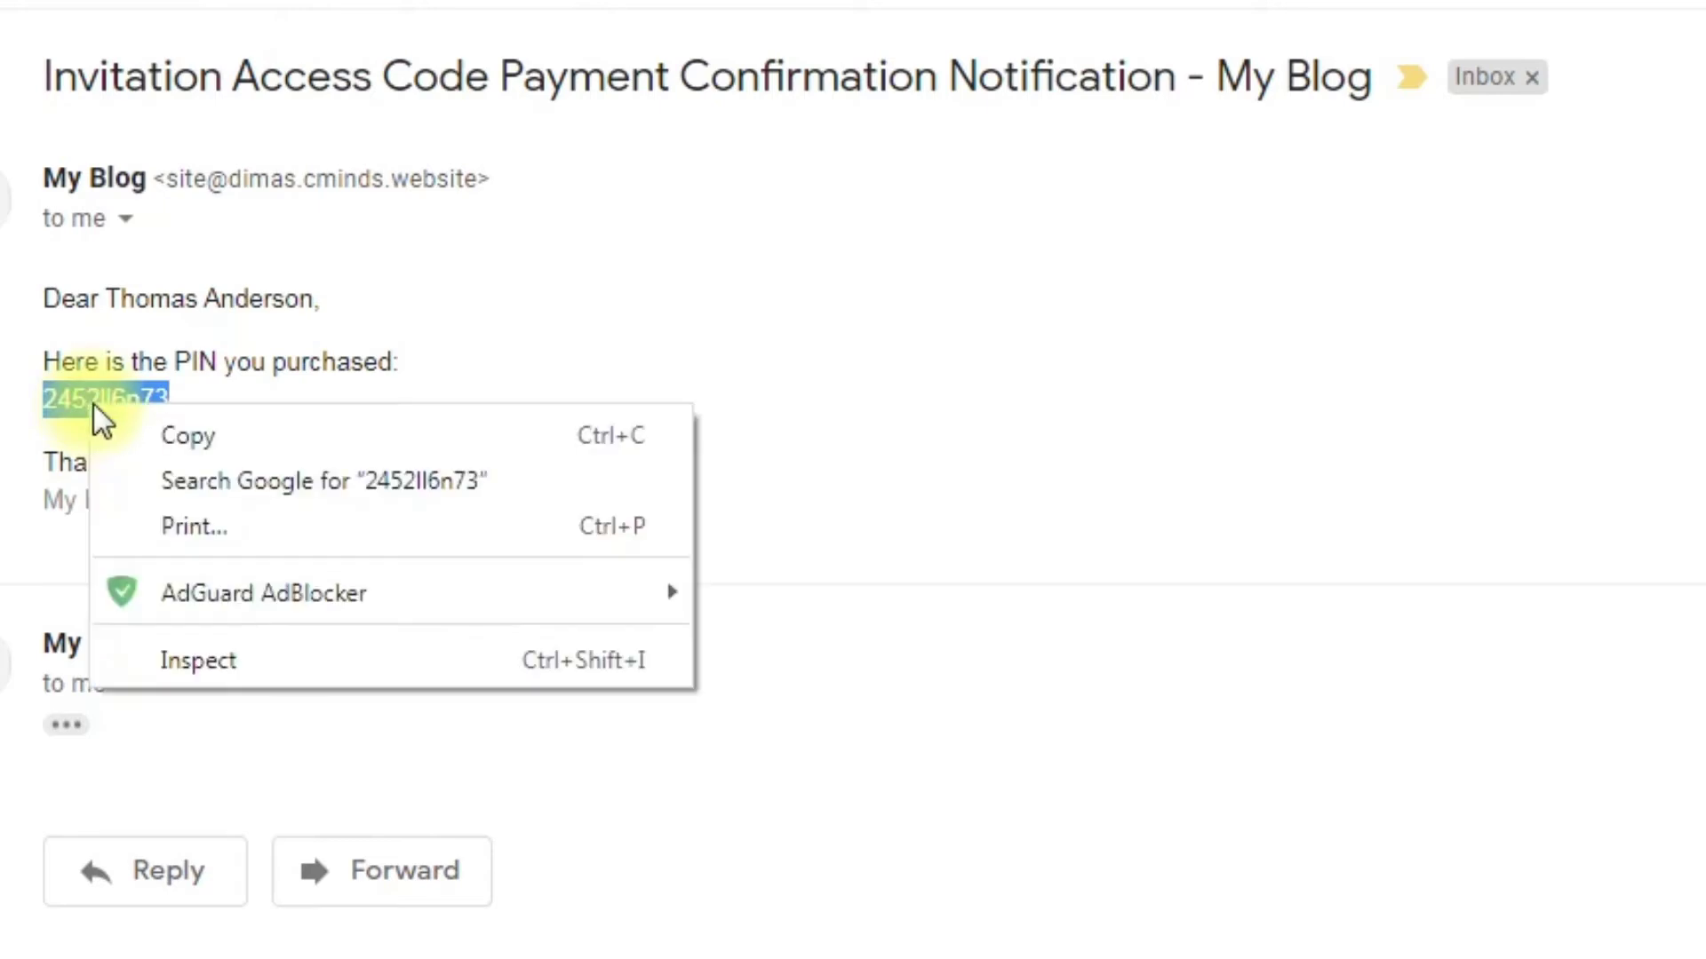
click(118, 418)
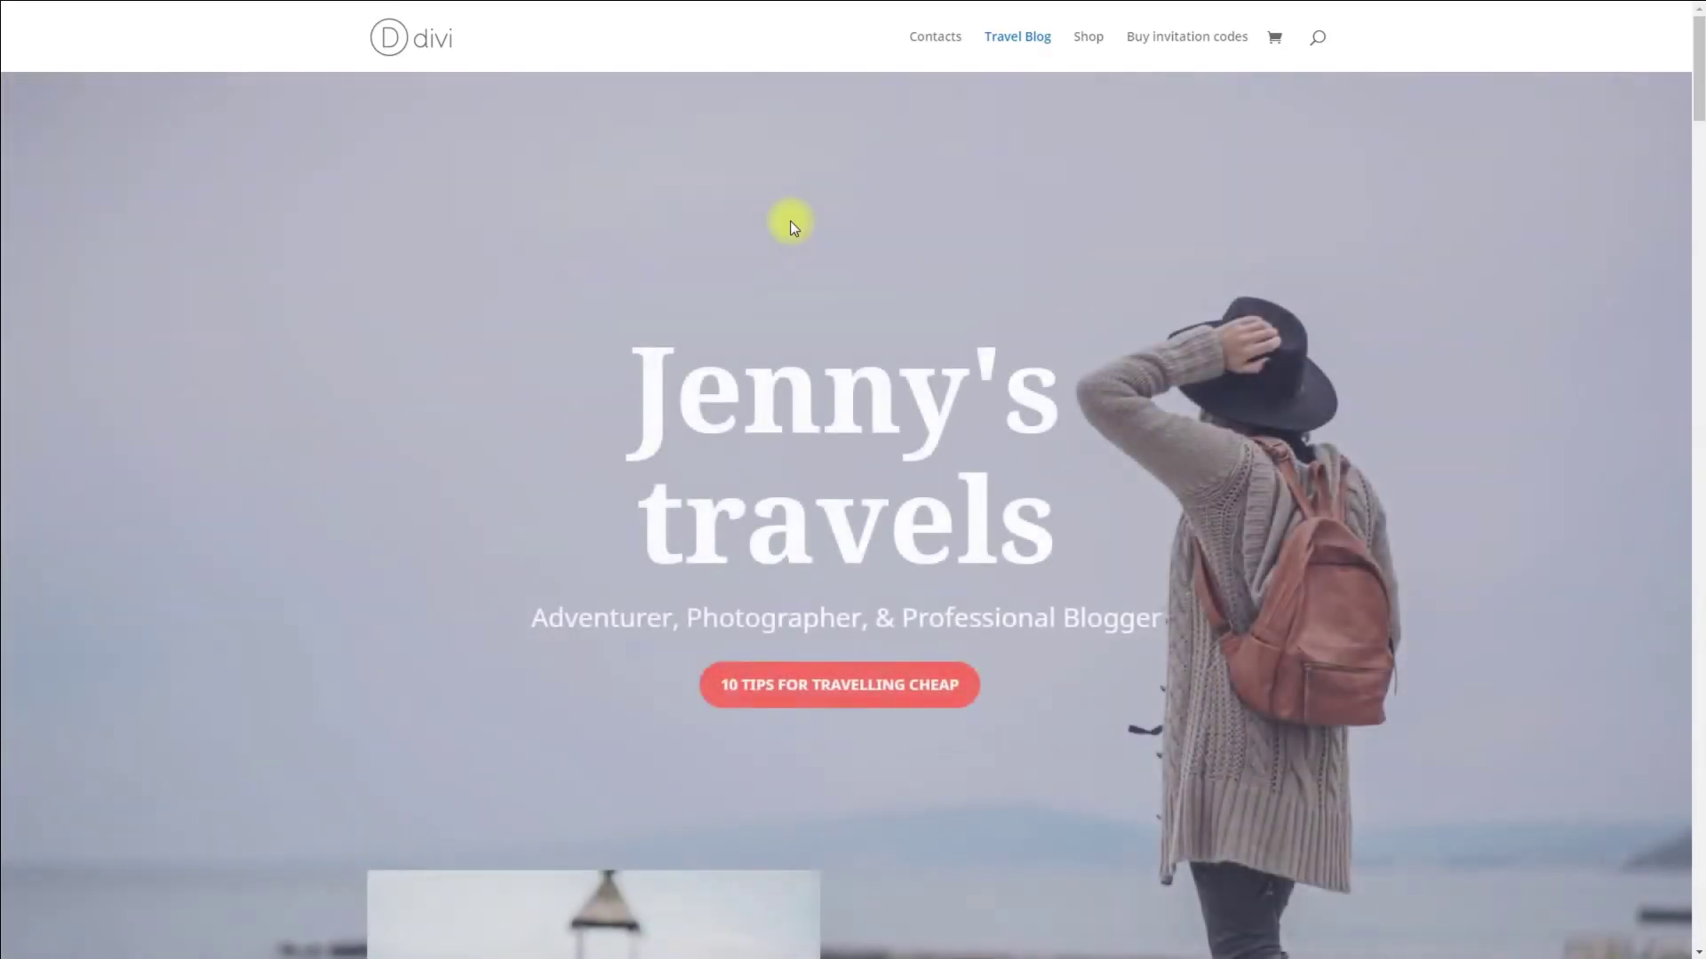
scroll(791, 224, down, 5)
scroll(790, 224, down, 4)
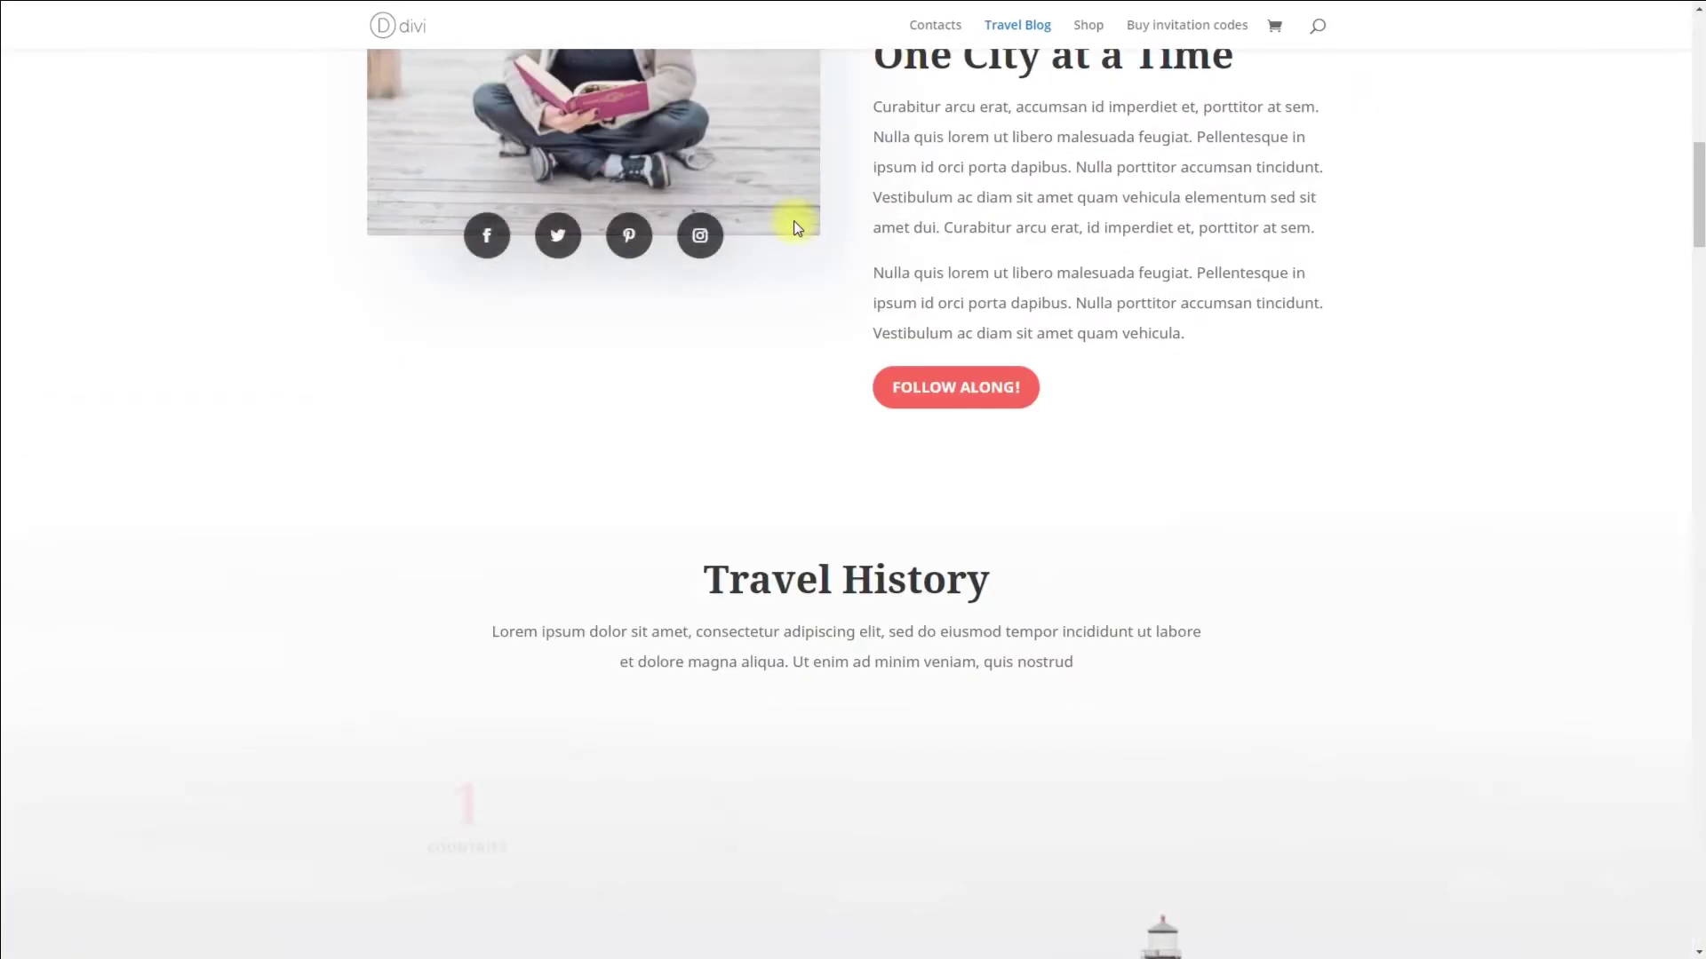
scroll(791, 225, down, 4)
scroll(796, 228, down, 4)
scroll(794, 226, down, 3)
- Paste the purchased PIN into Trip to Iceland's access code field and submit it
click(508, 413)
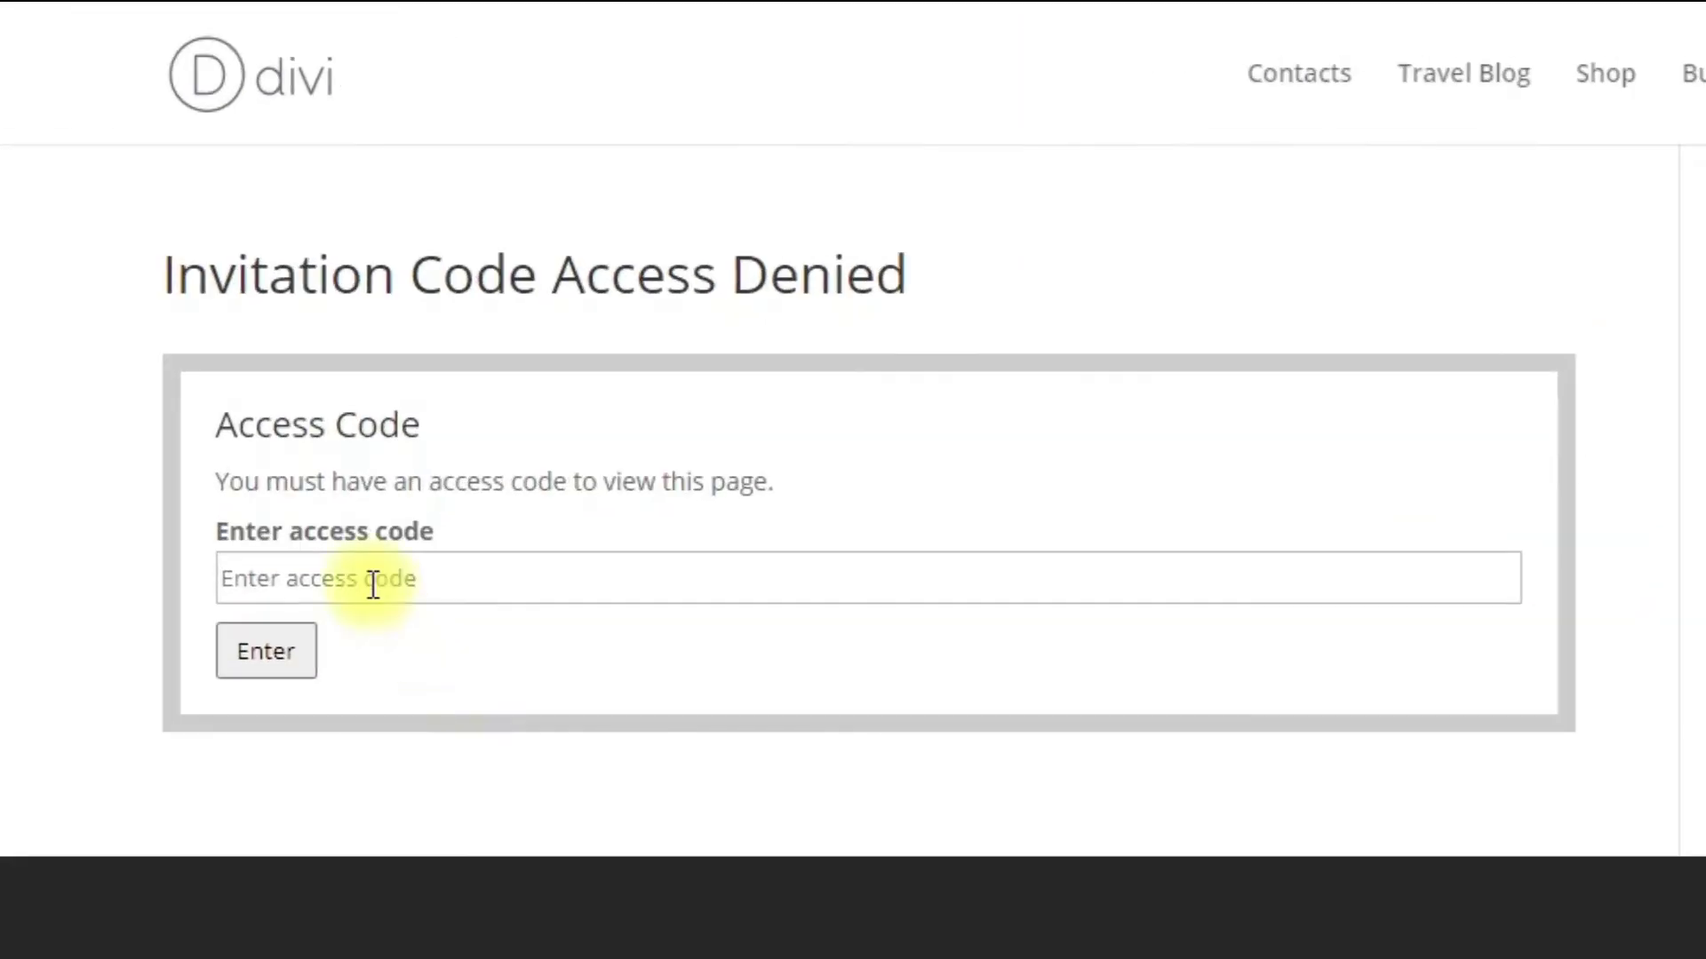
click(374, 582)
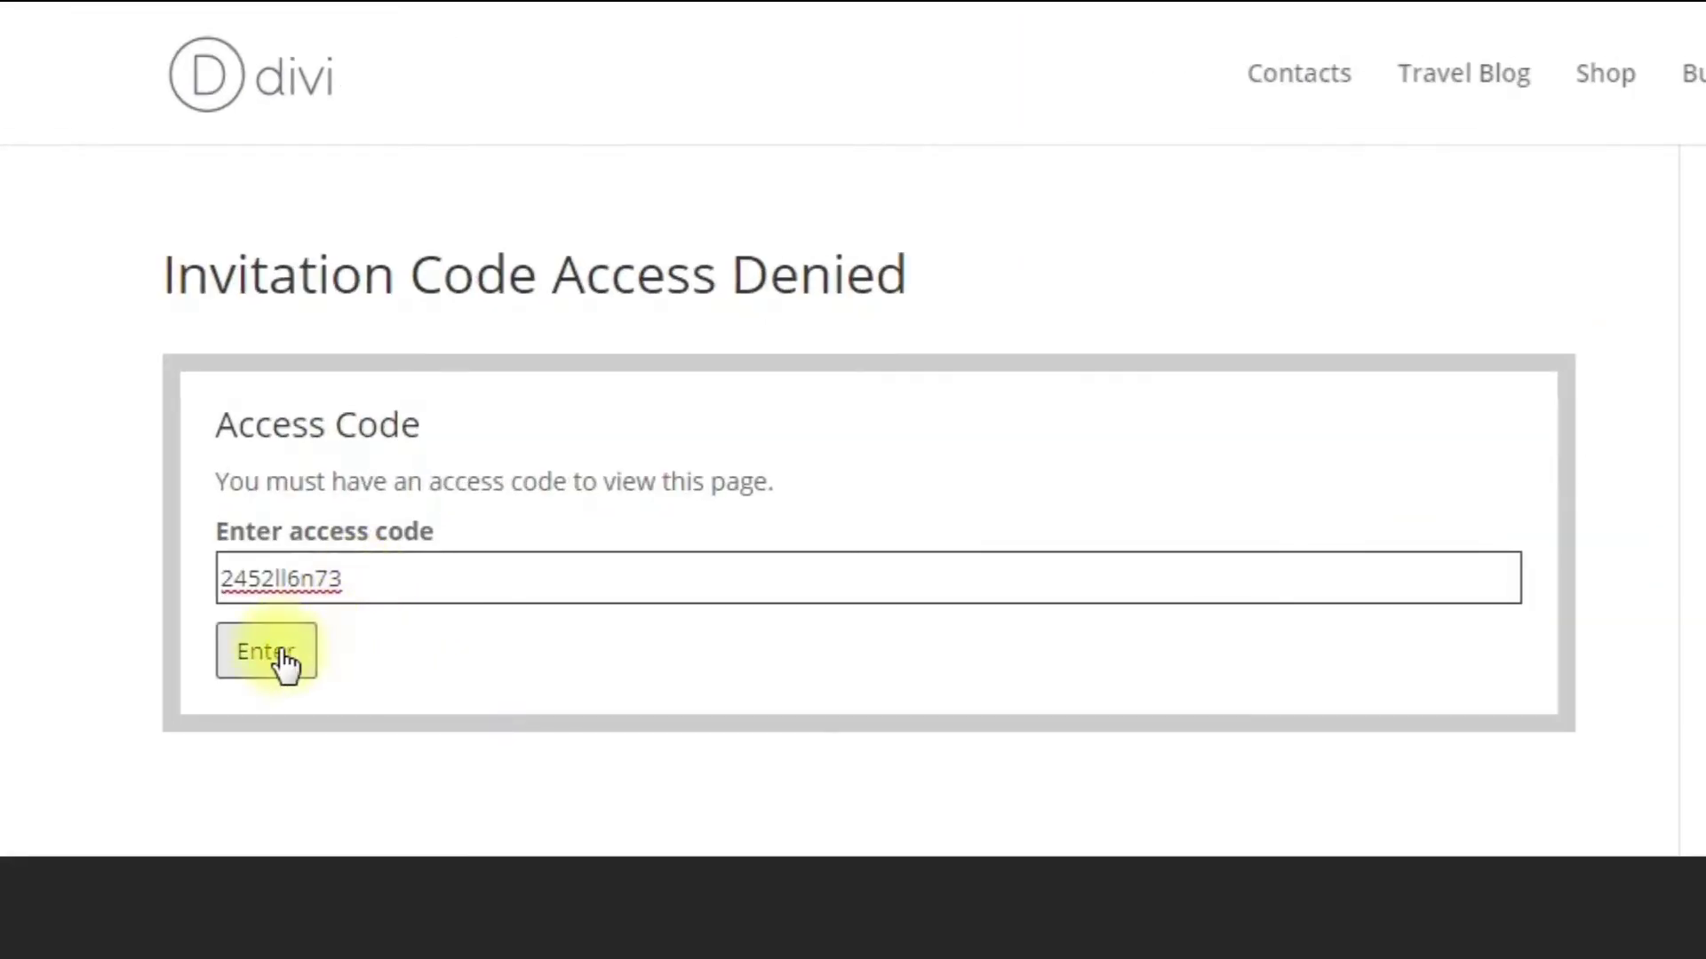
click(280, 662)
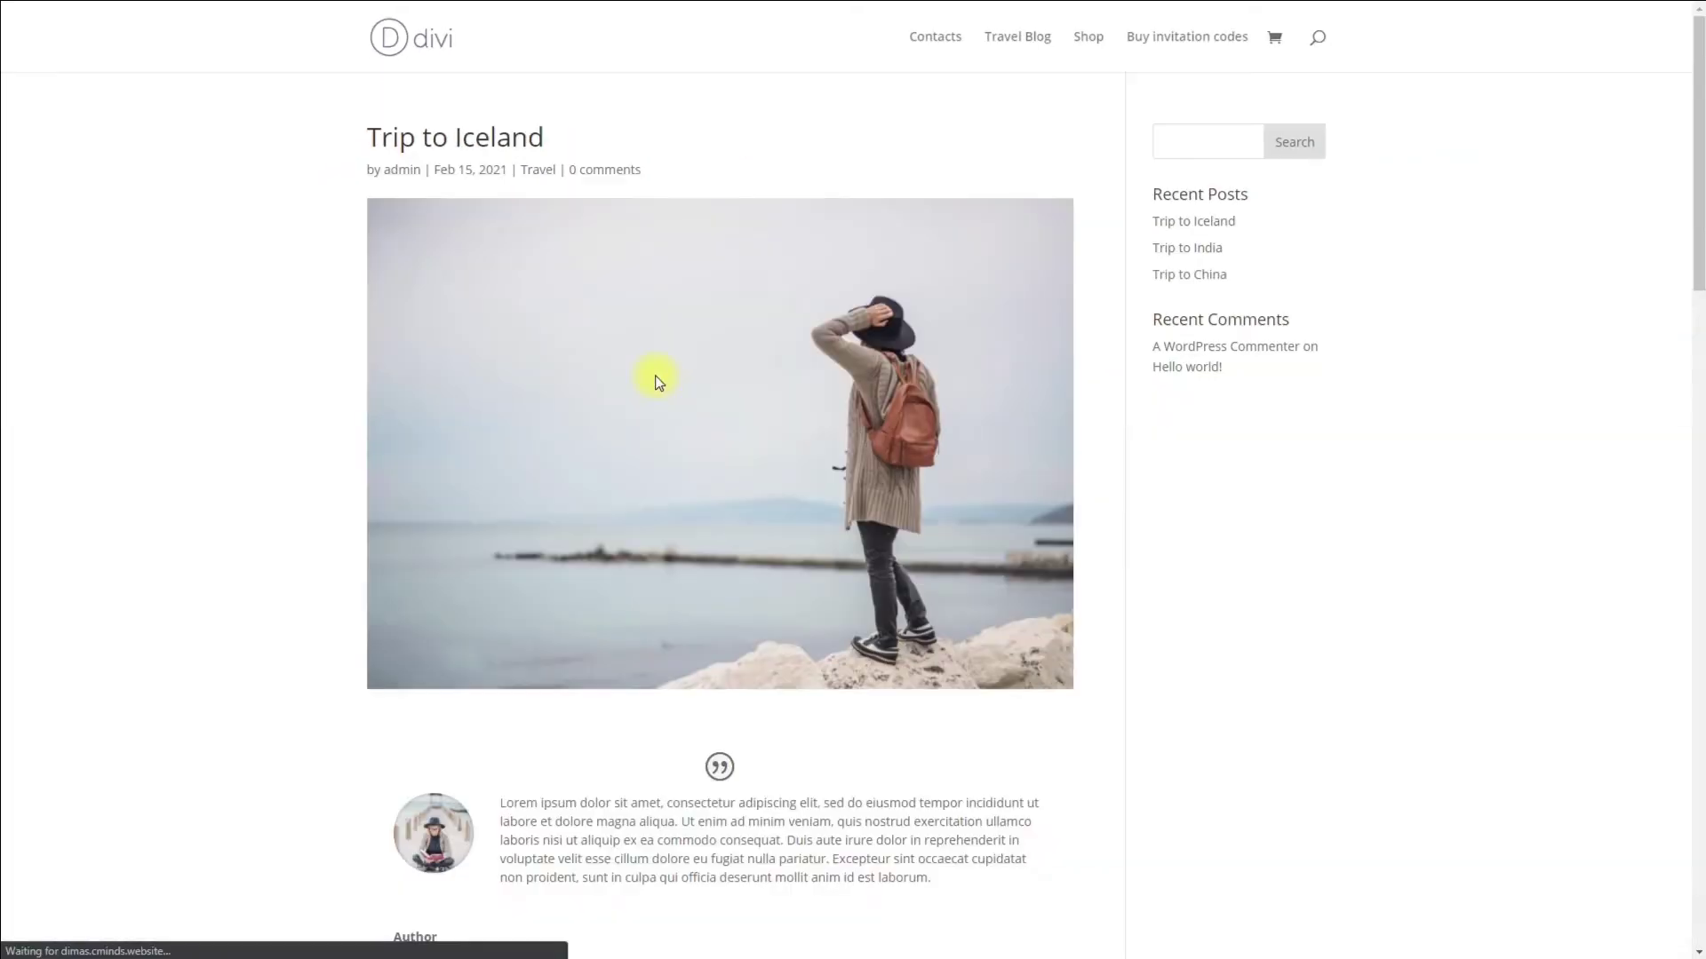
scroll(655, 382, down, 4)
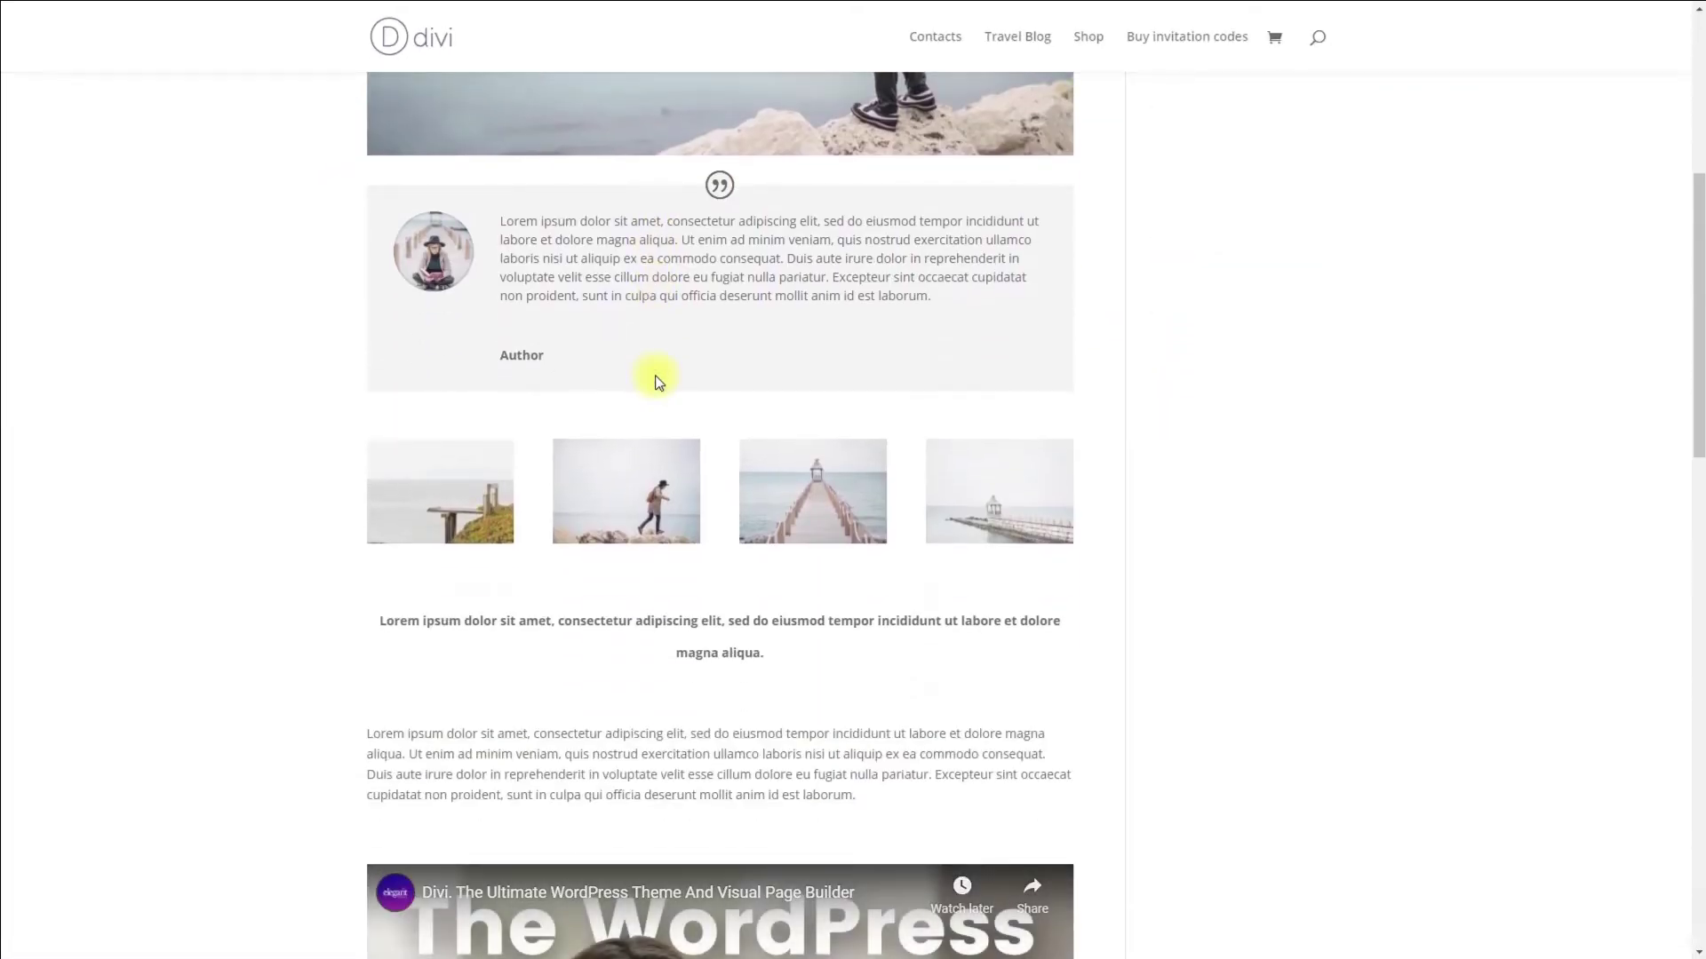
scroll(654, 382, up, 3)
scroll(654, 383, up, 1)
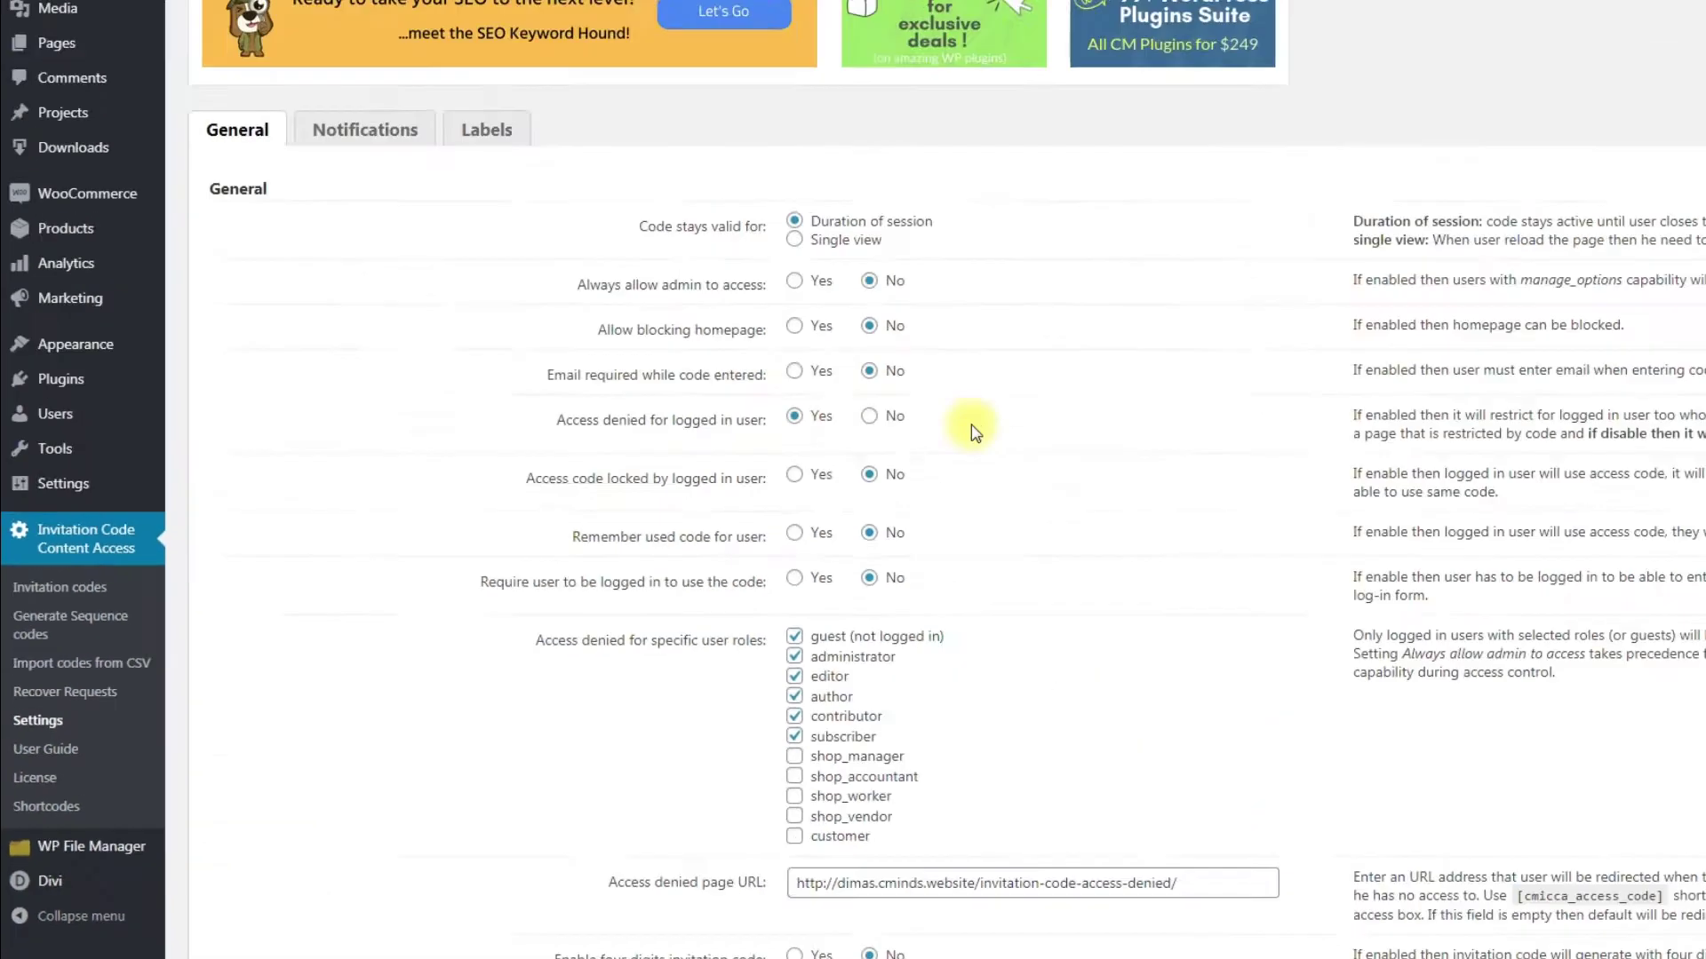
scroll(971, 431, down, 4)
scroll(926, 484, down, 5)
scroll(929, 487, up, 3)
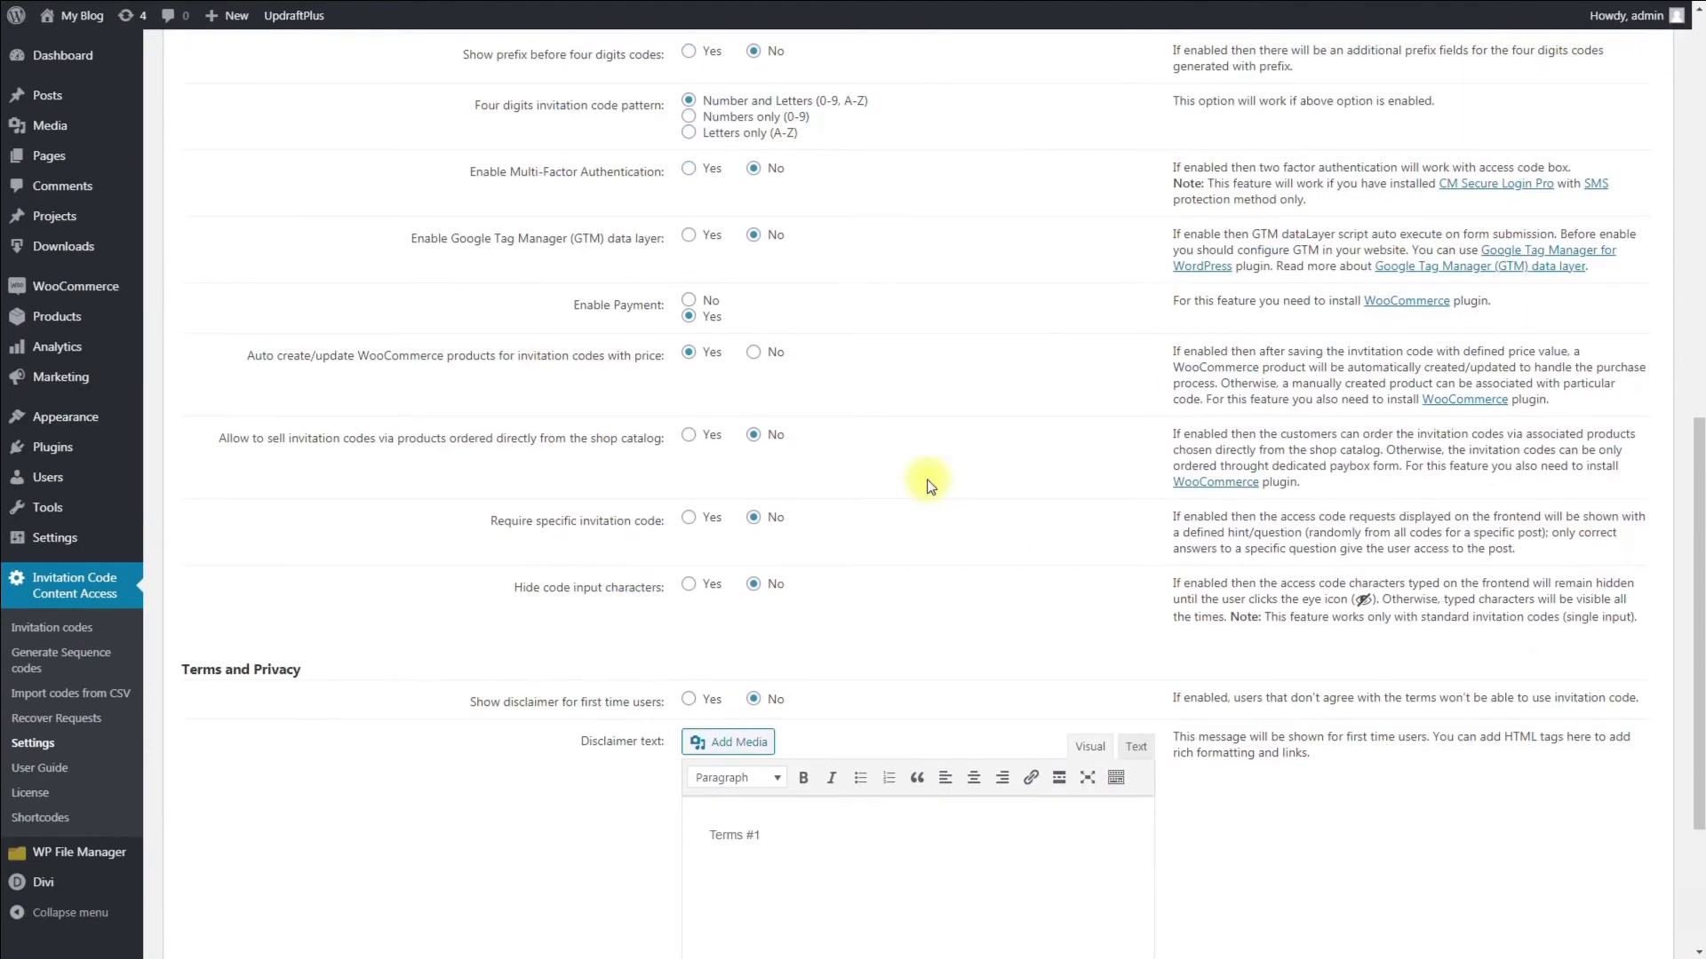
scroll(926, 484, up, 3)
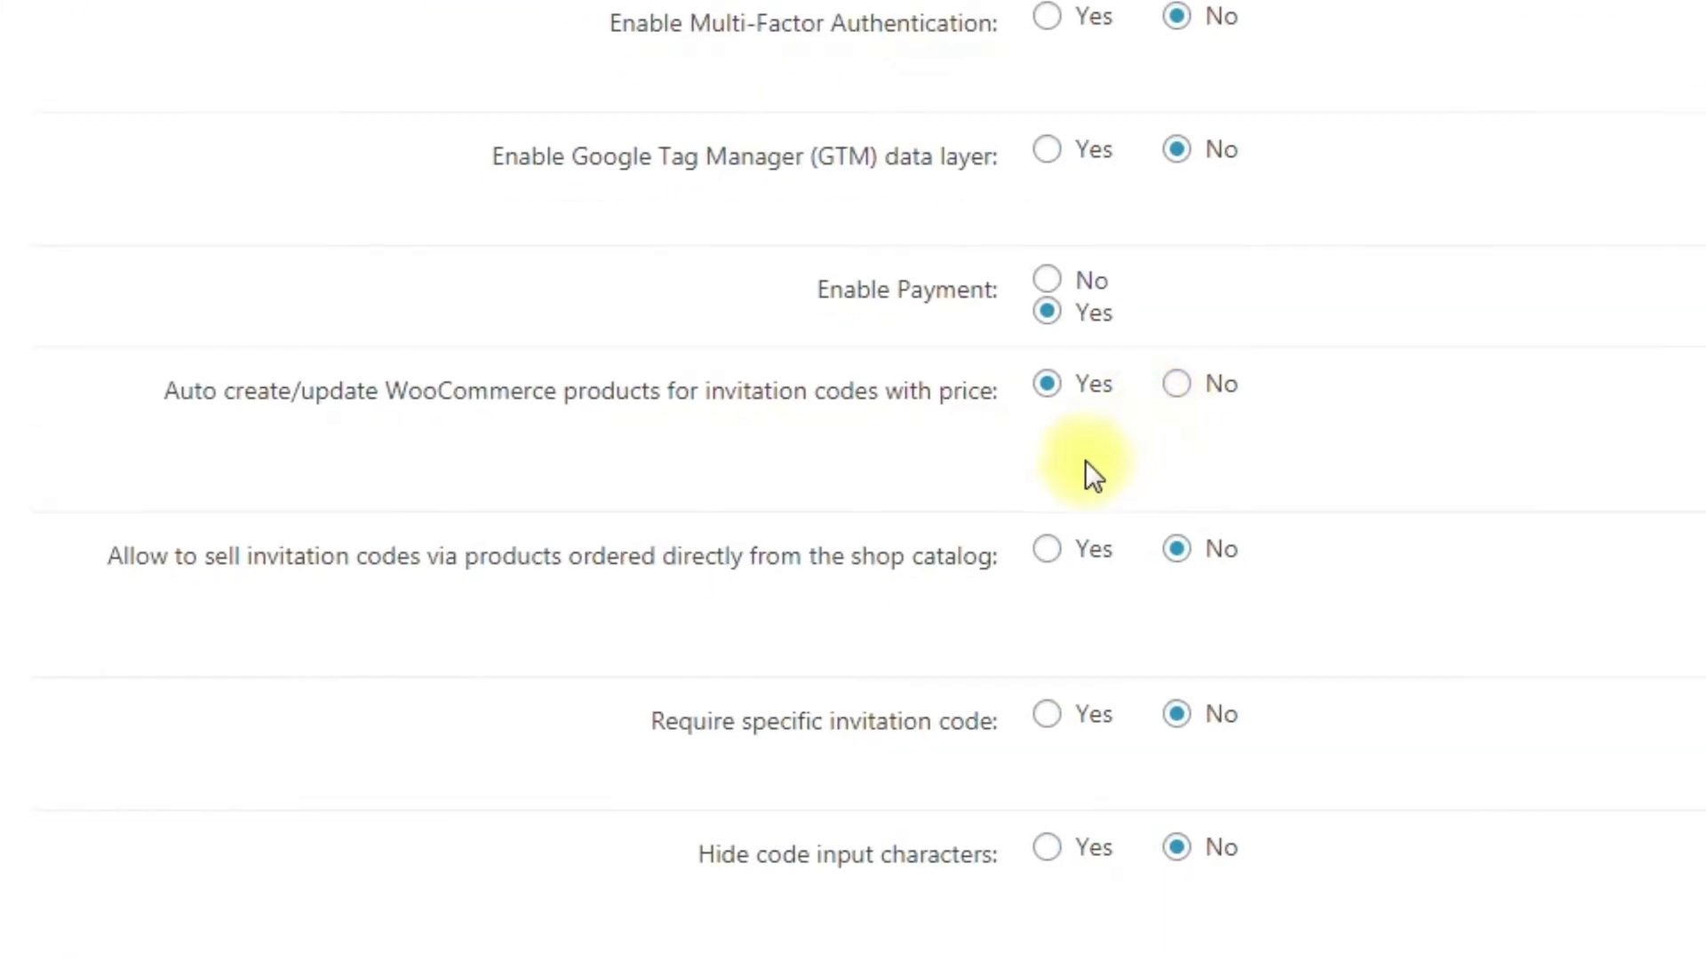
click(1178, 386)
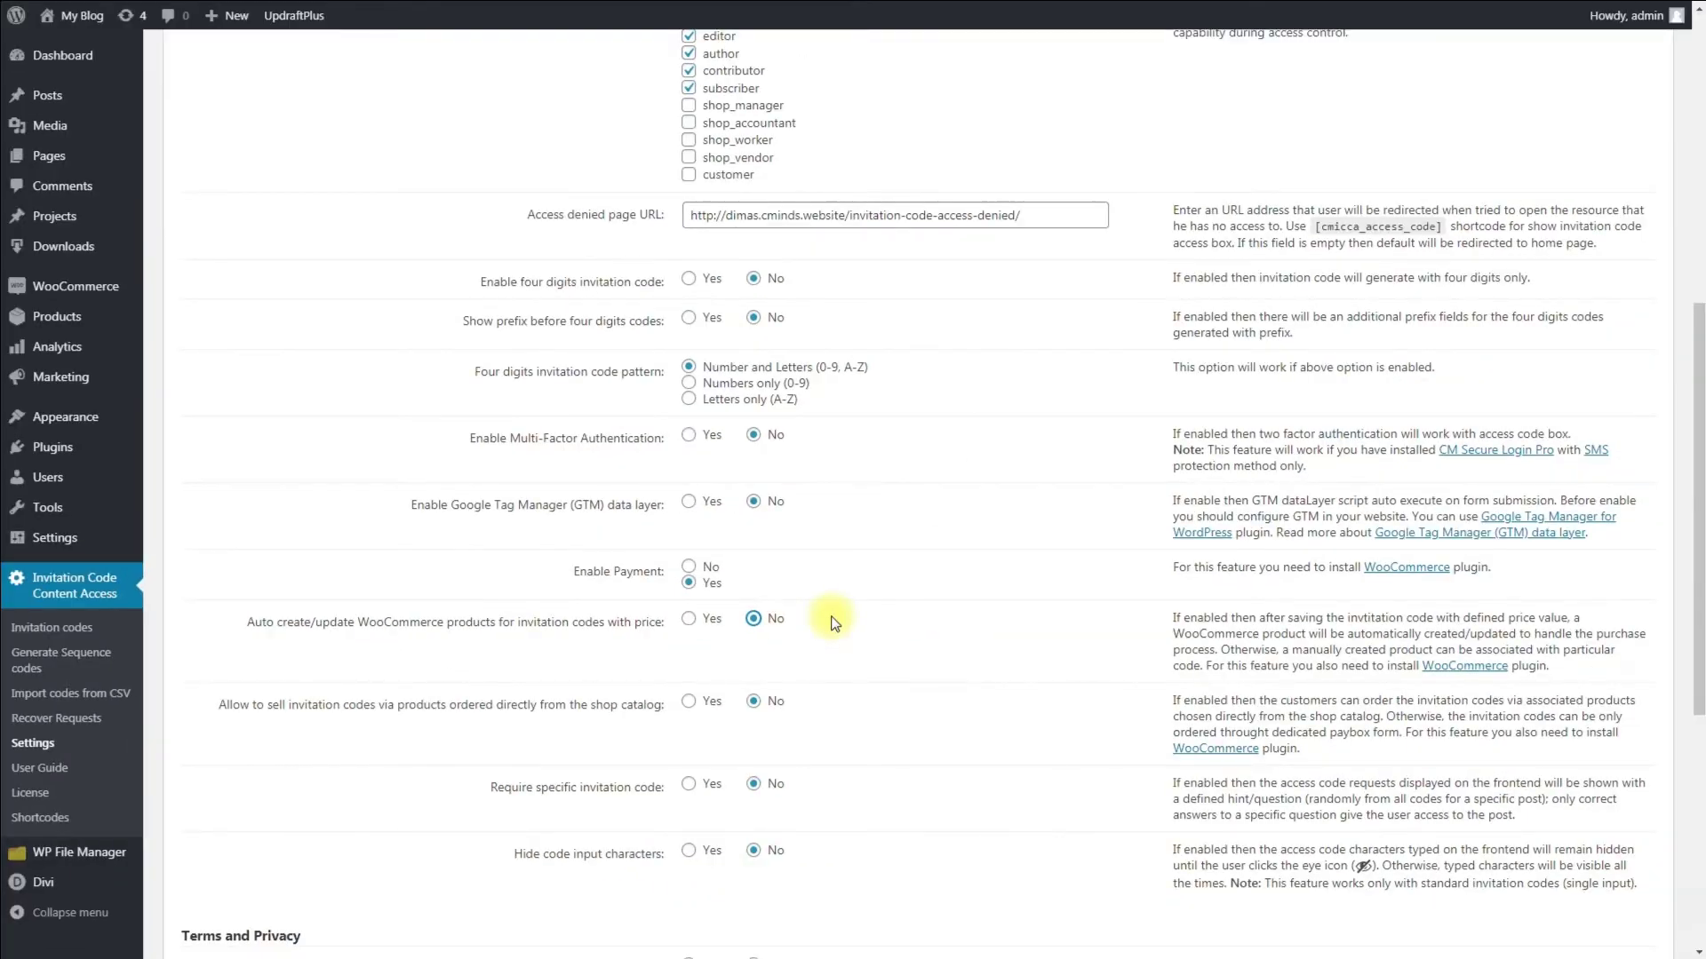
scroll(831, 622, down, 5)
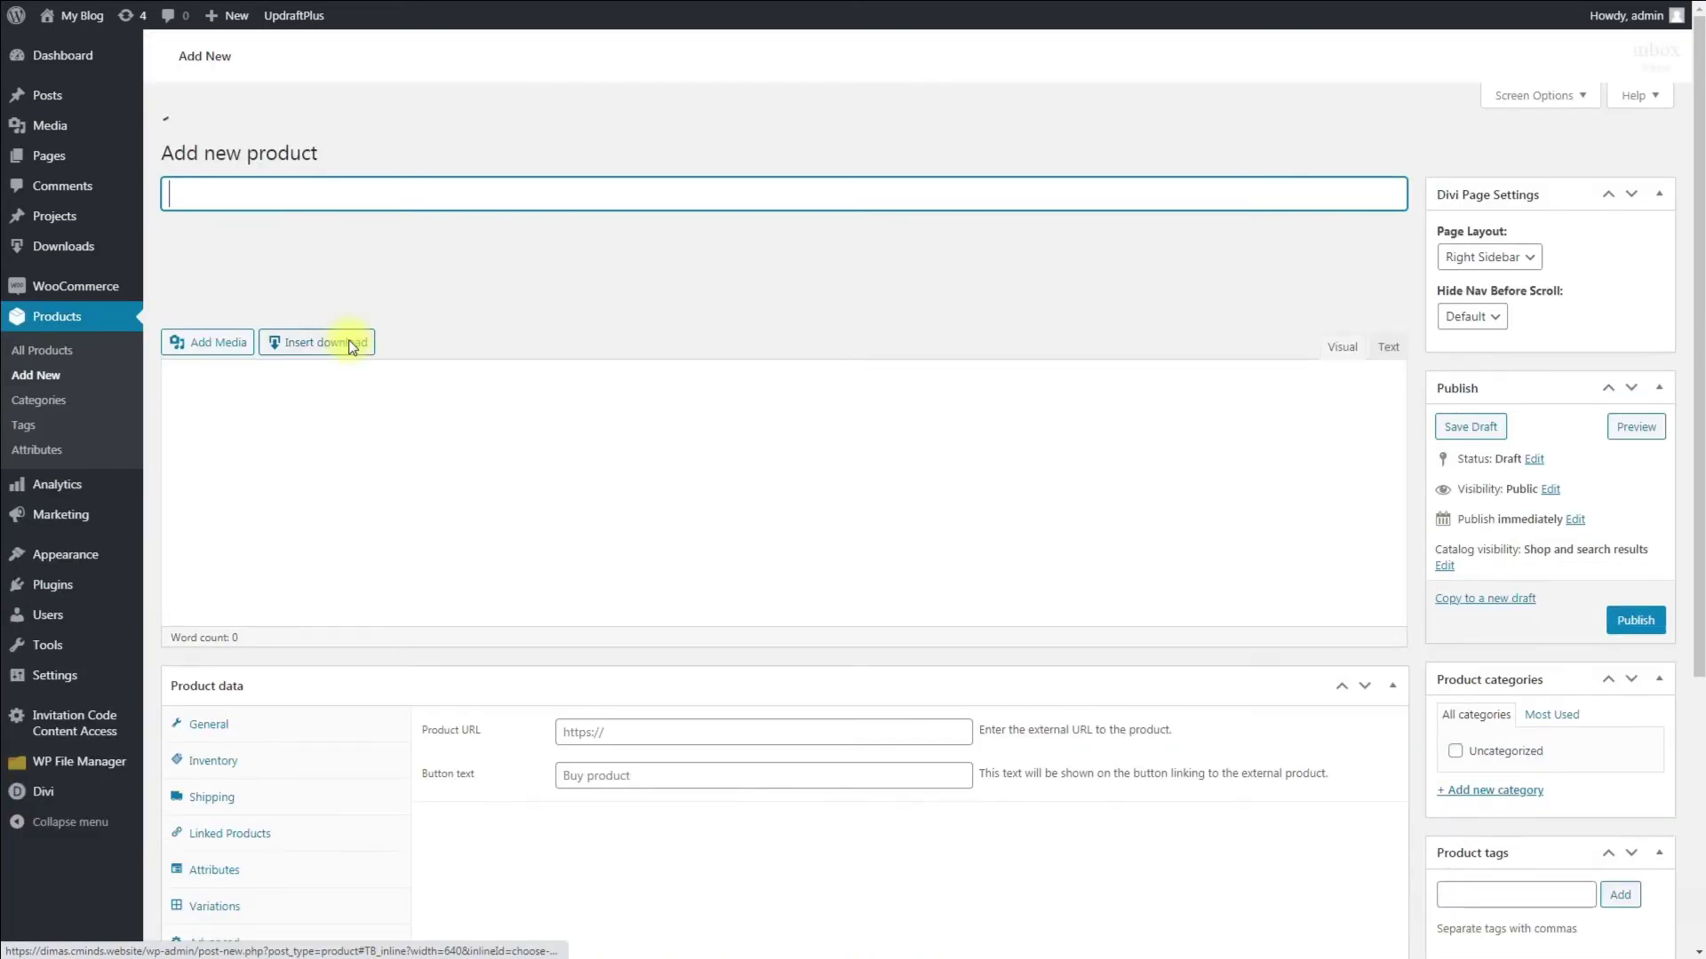
text(code 02)
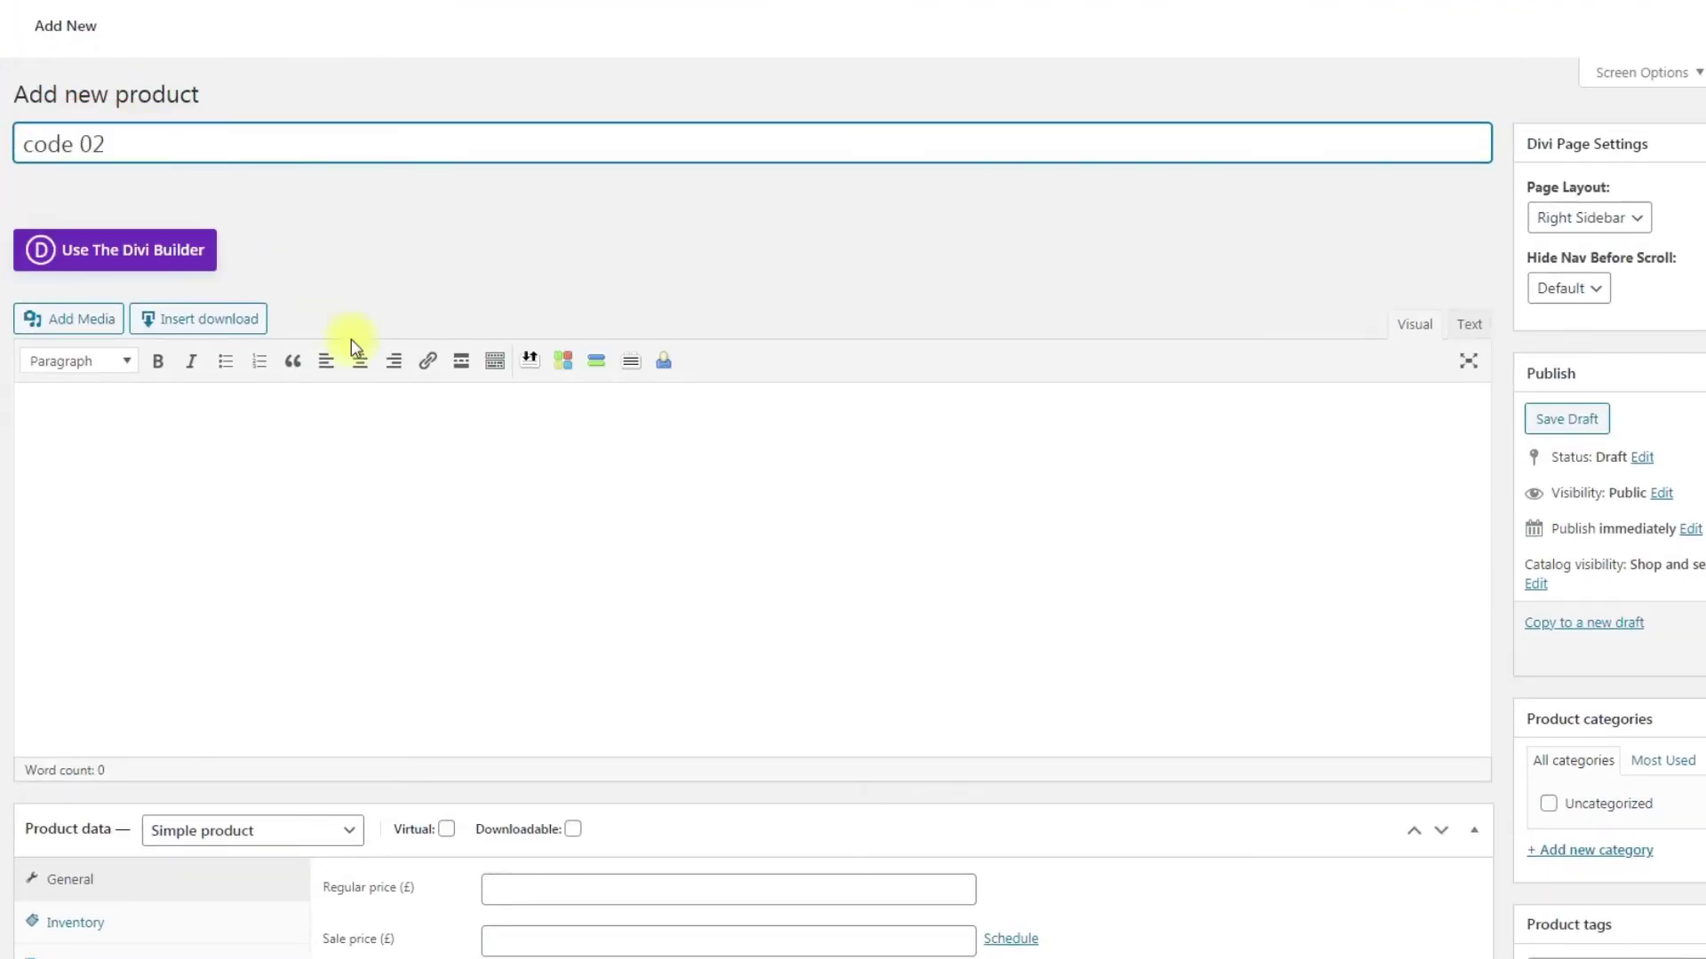
scroll(440, 467, down, 3)
- Give the code 02 product a regular price of 13 and publish it
click(534, 573)
text(13)
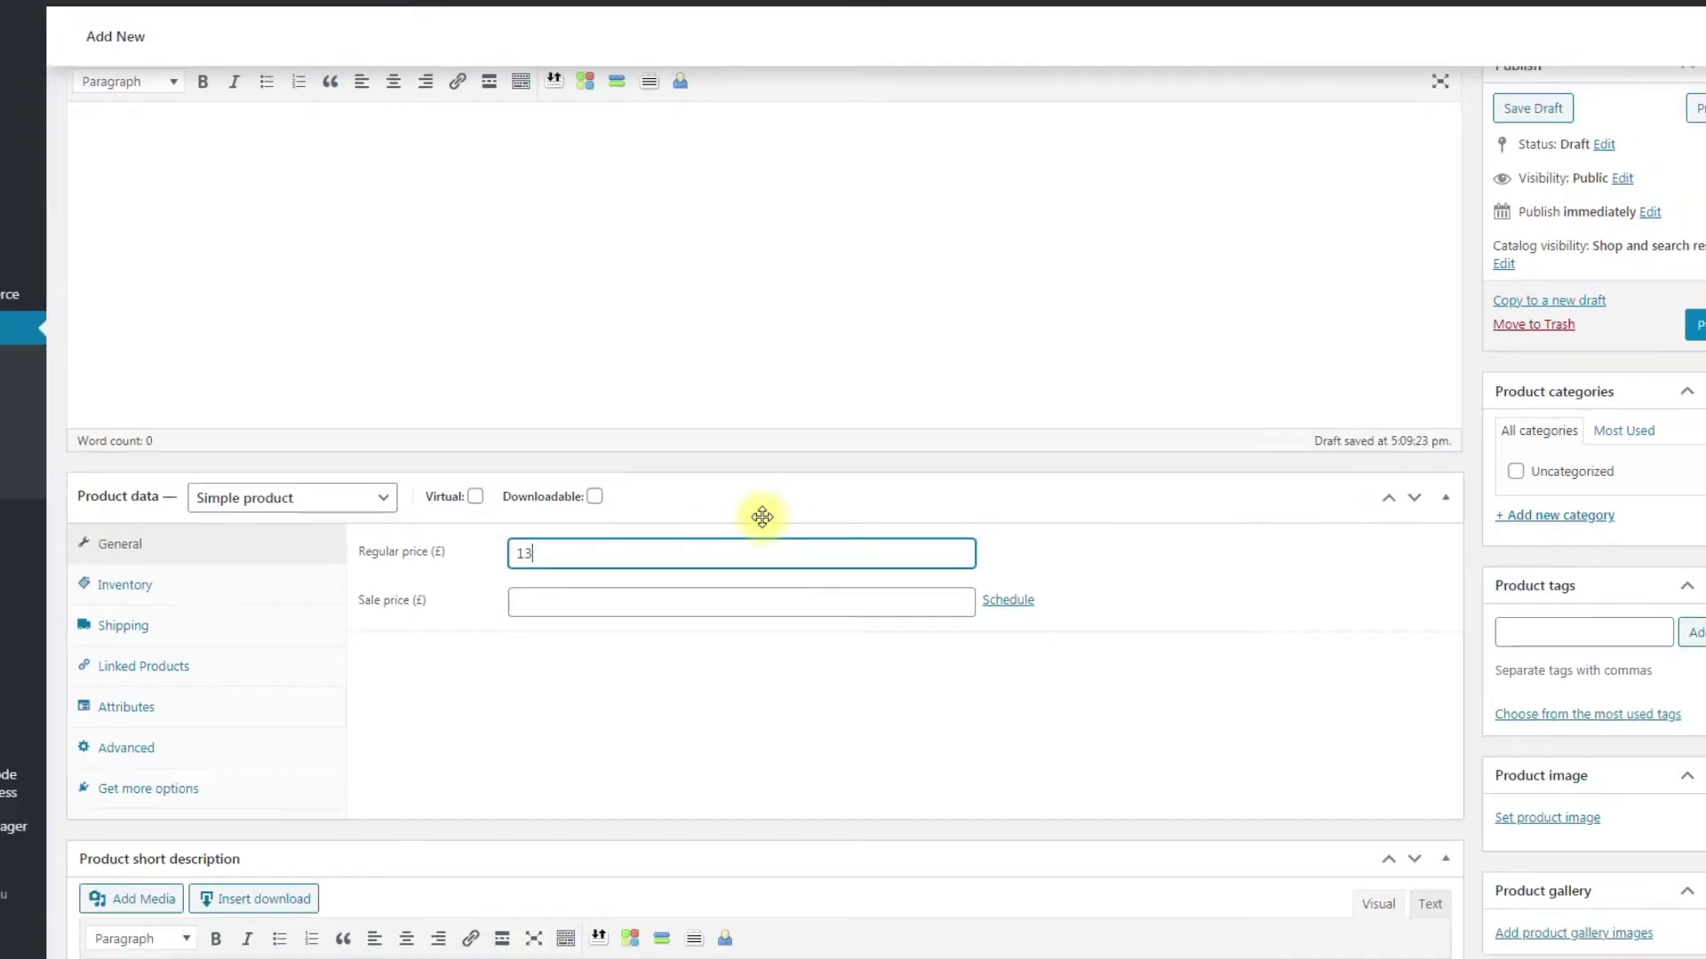
scroll(1439, 466, up, 2)
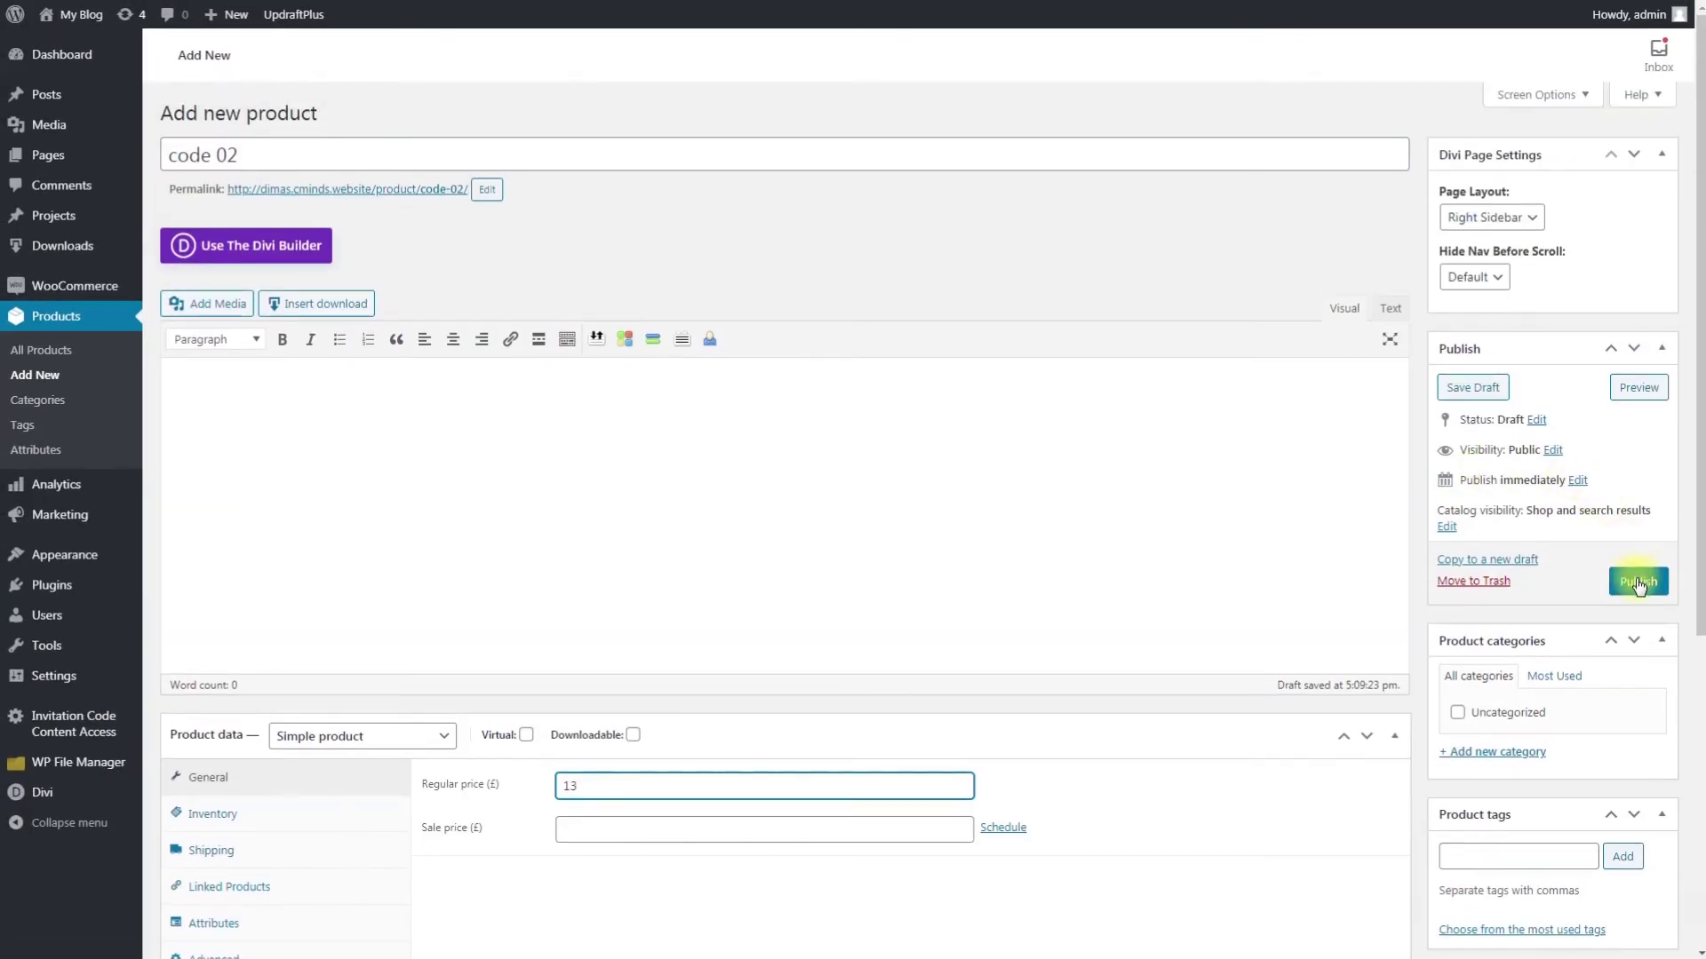
click(1639, 584)
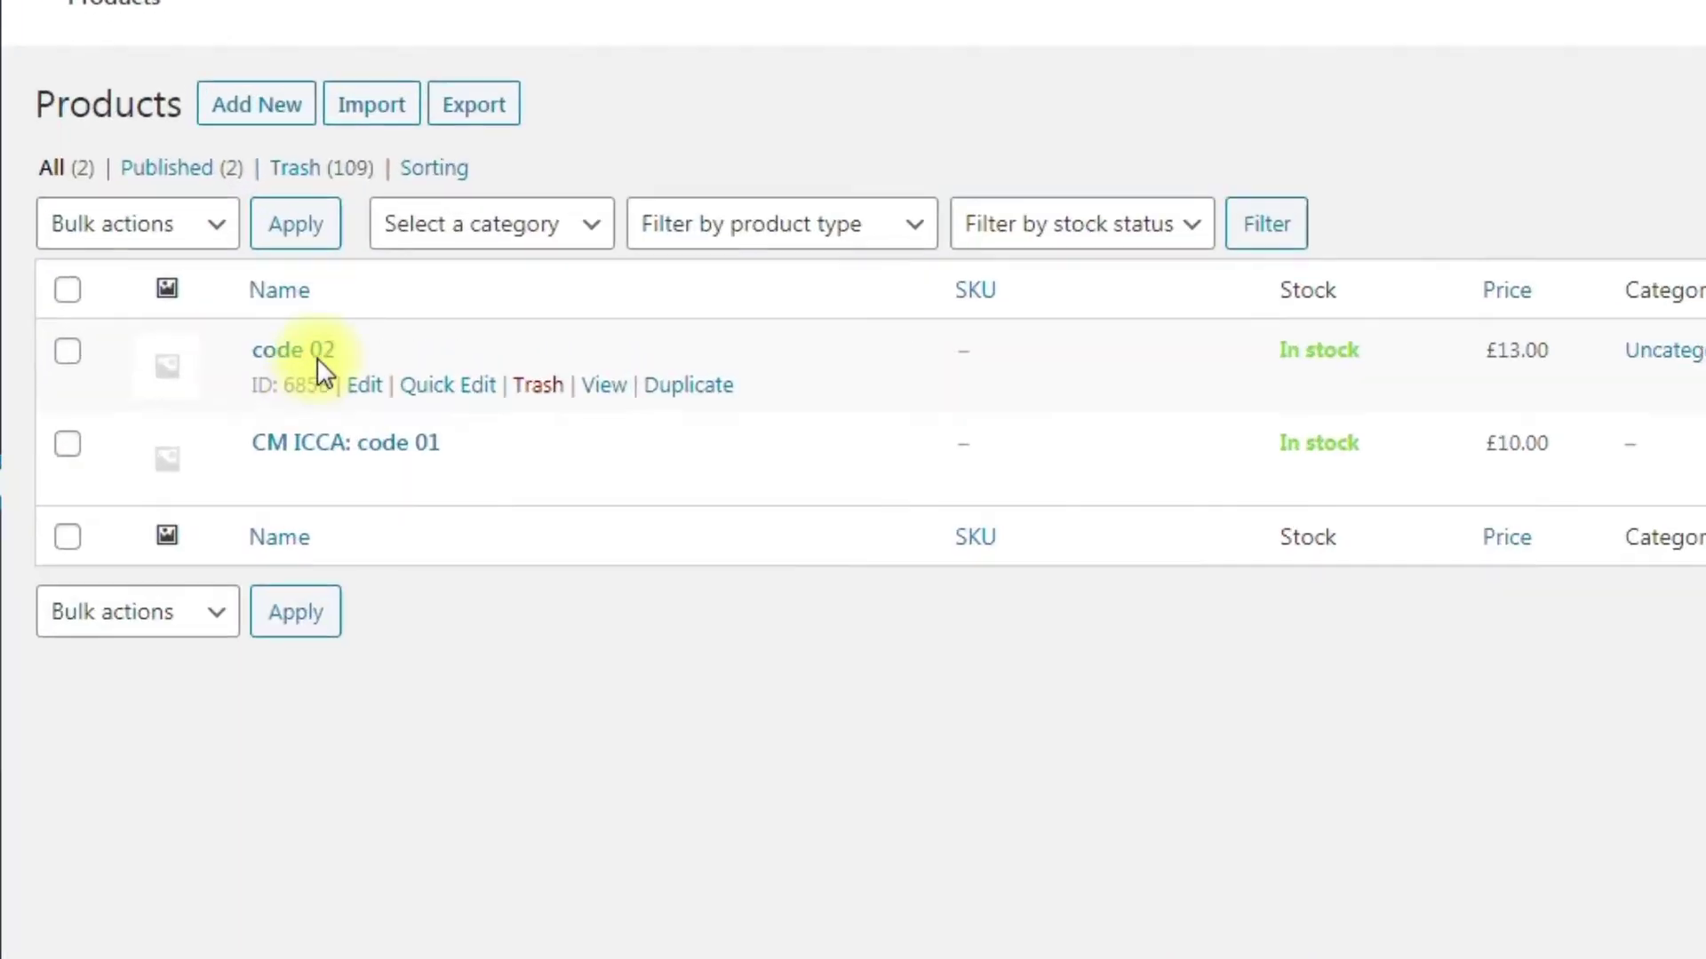
mouse_move(340, 403)
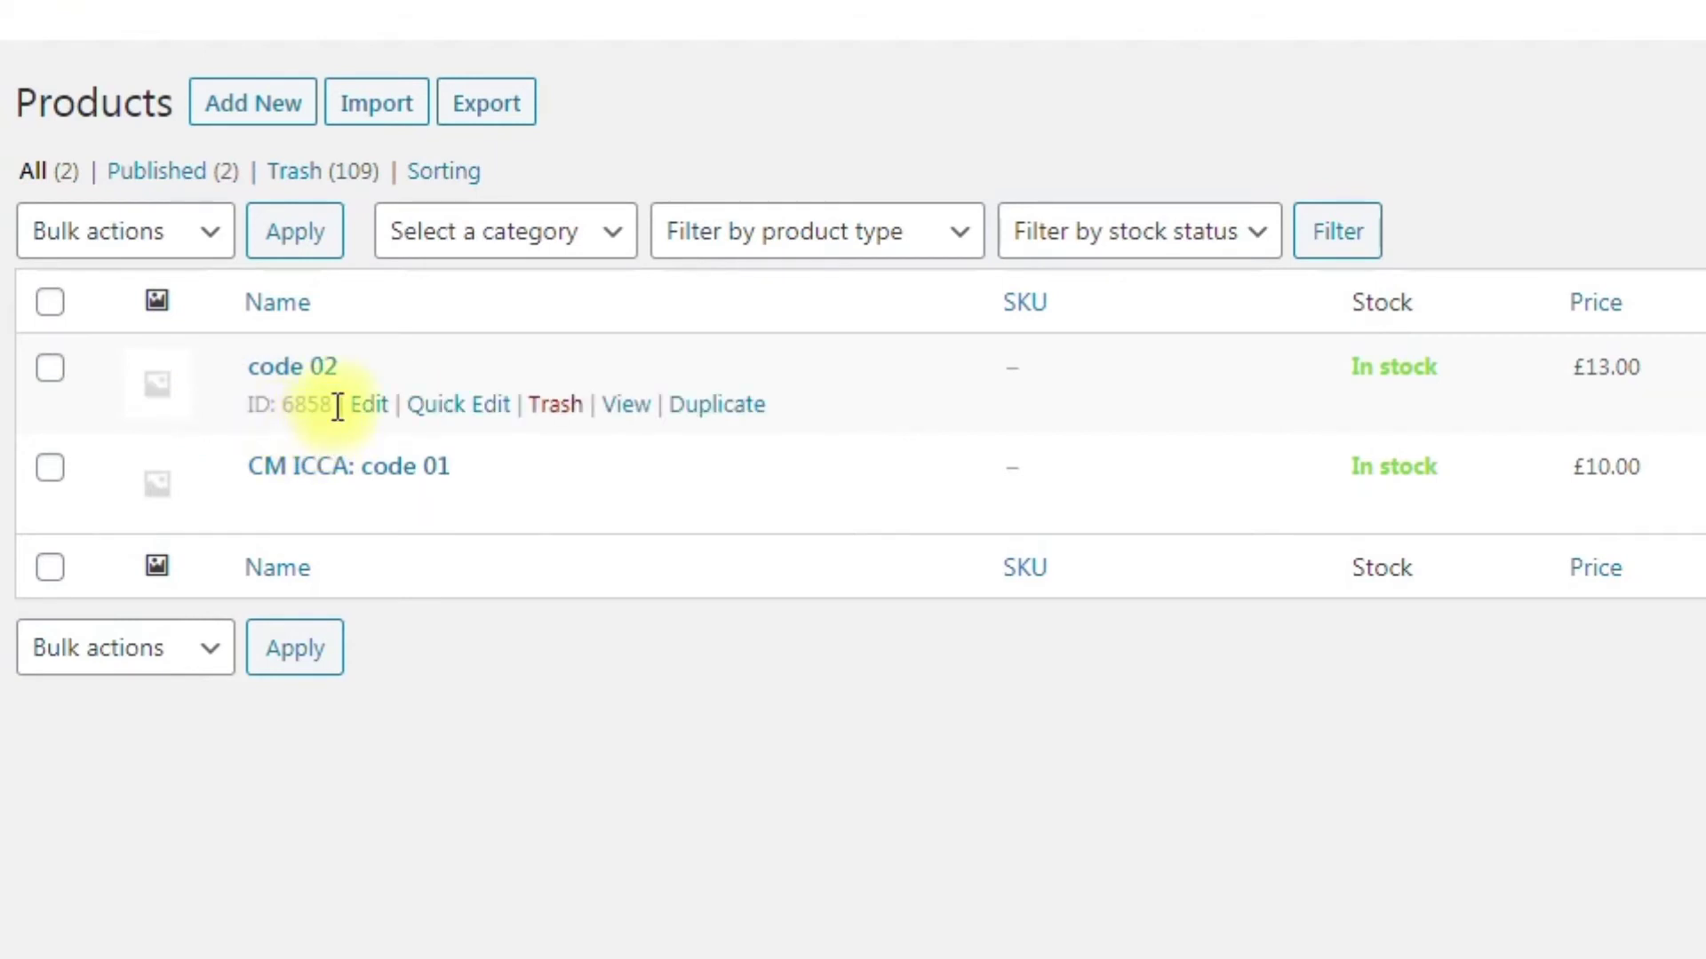
- Copy product ID 6858 from the code 02 row in the Products list
drag(338, 407, 300, 411)
right_click(293, 410)
click(328, 427)
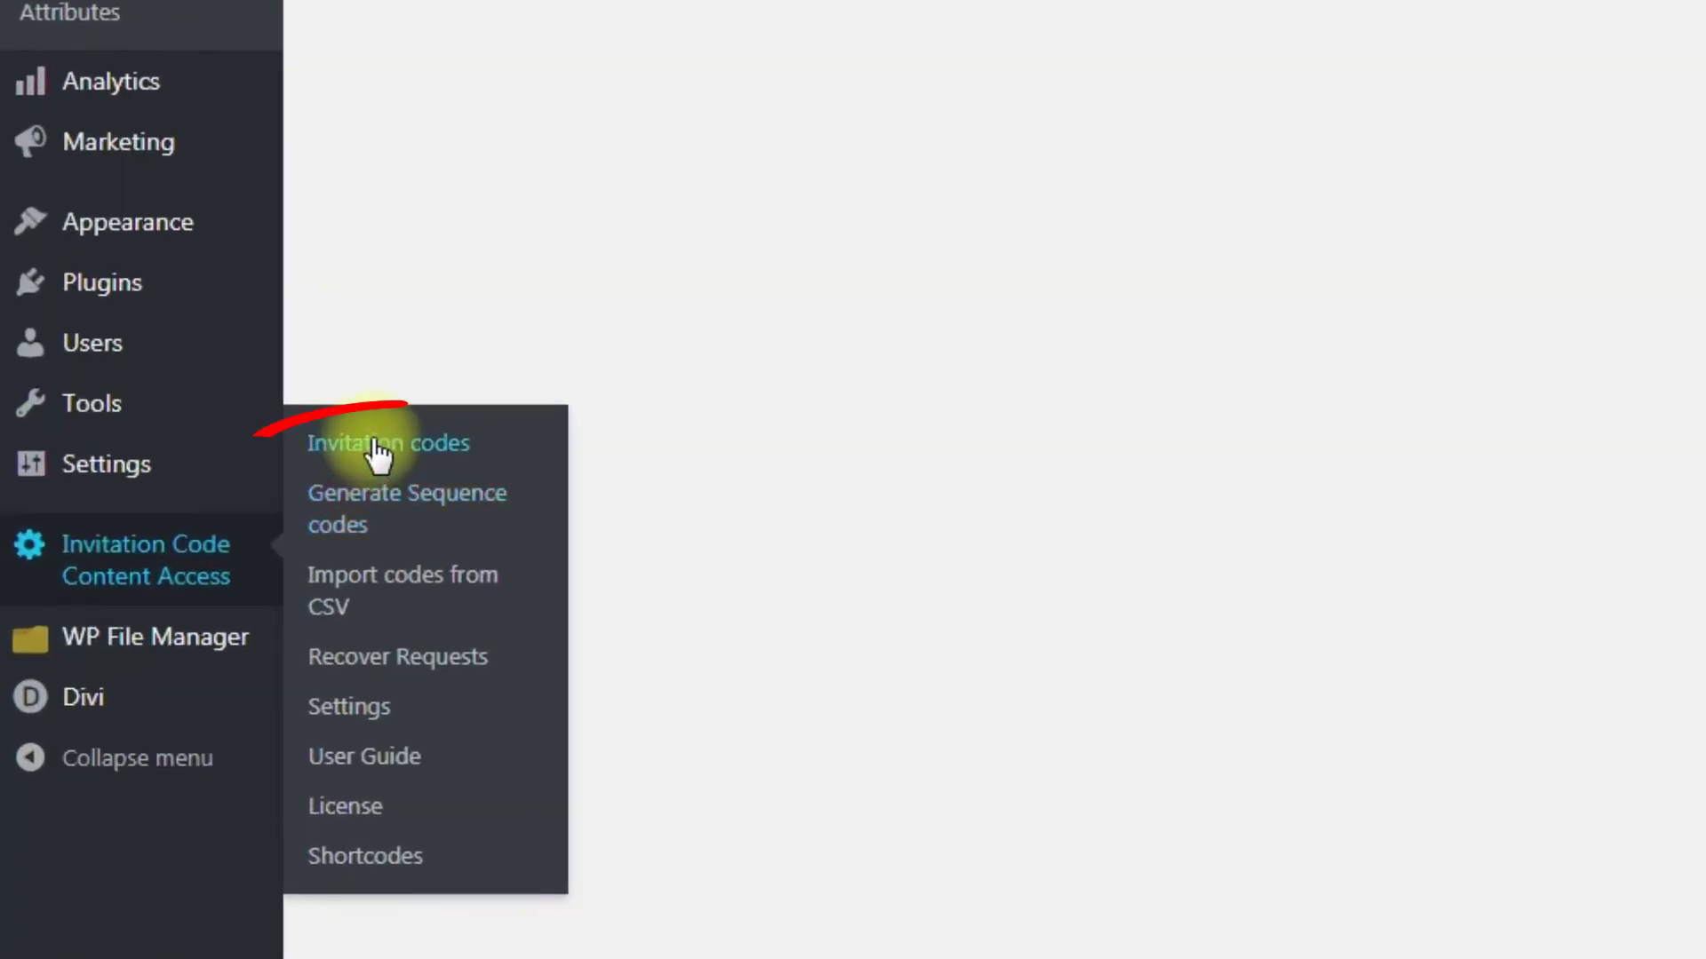
- Publish code 02 blocking Trip to India, with 5 uses, a 5-hour limit and product 6858
click(378, 455)
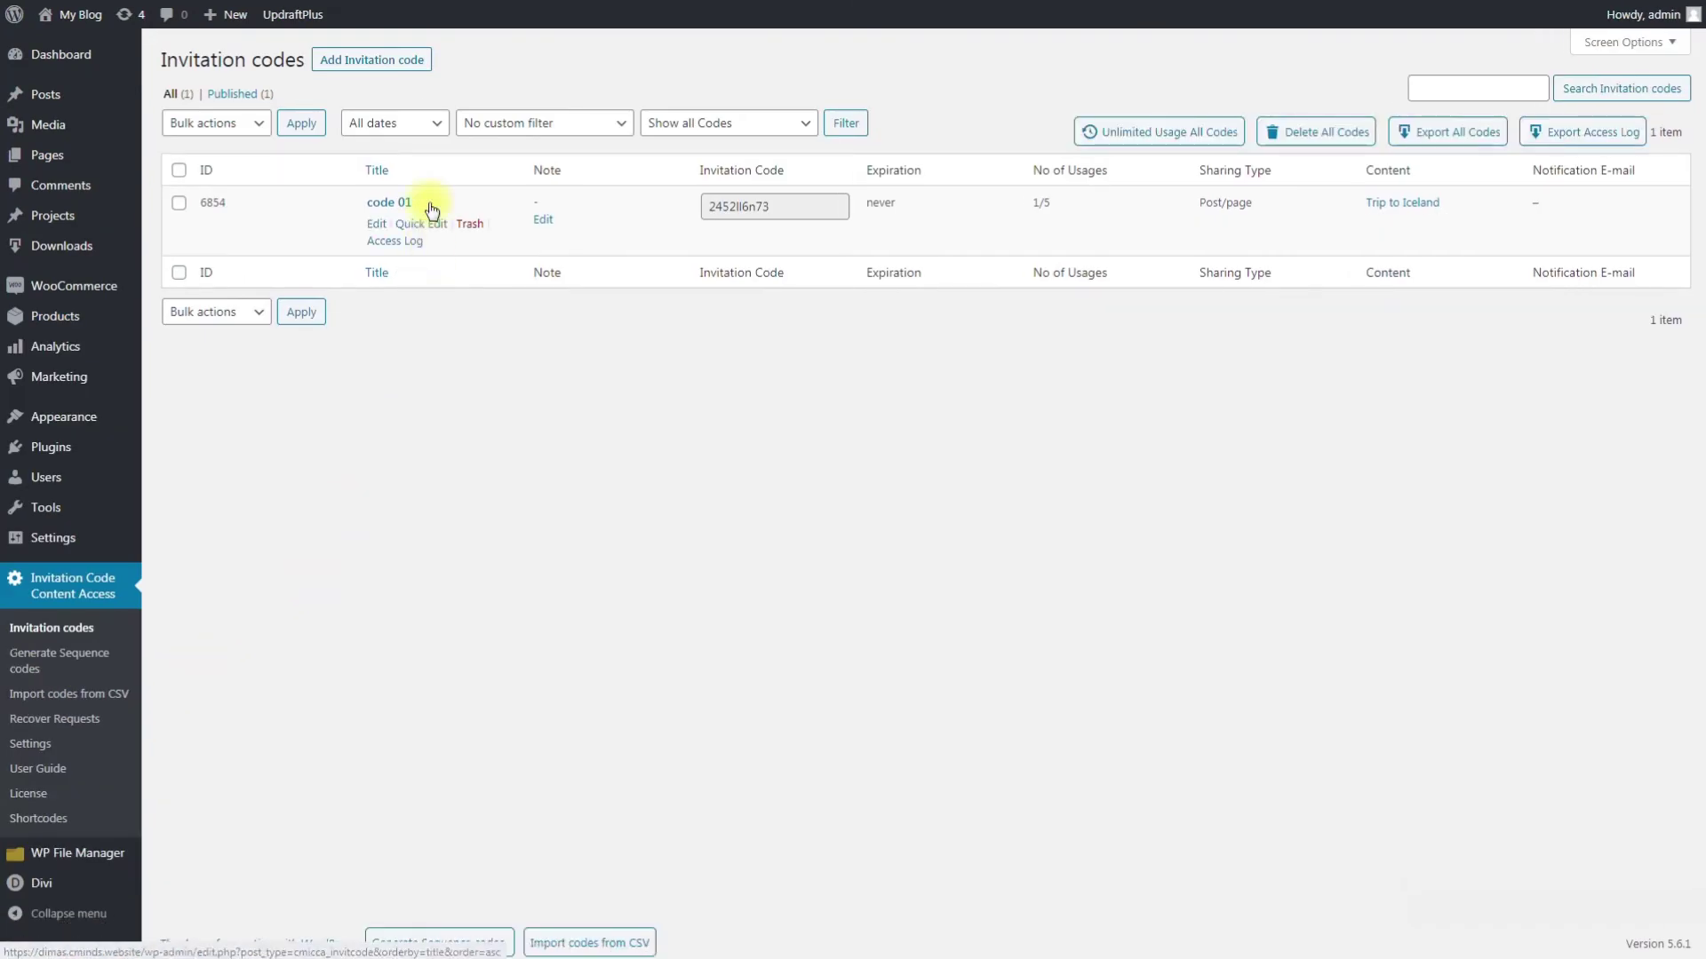
click(387, 62)
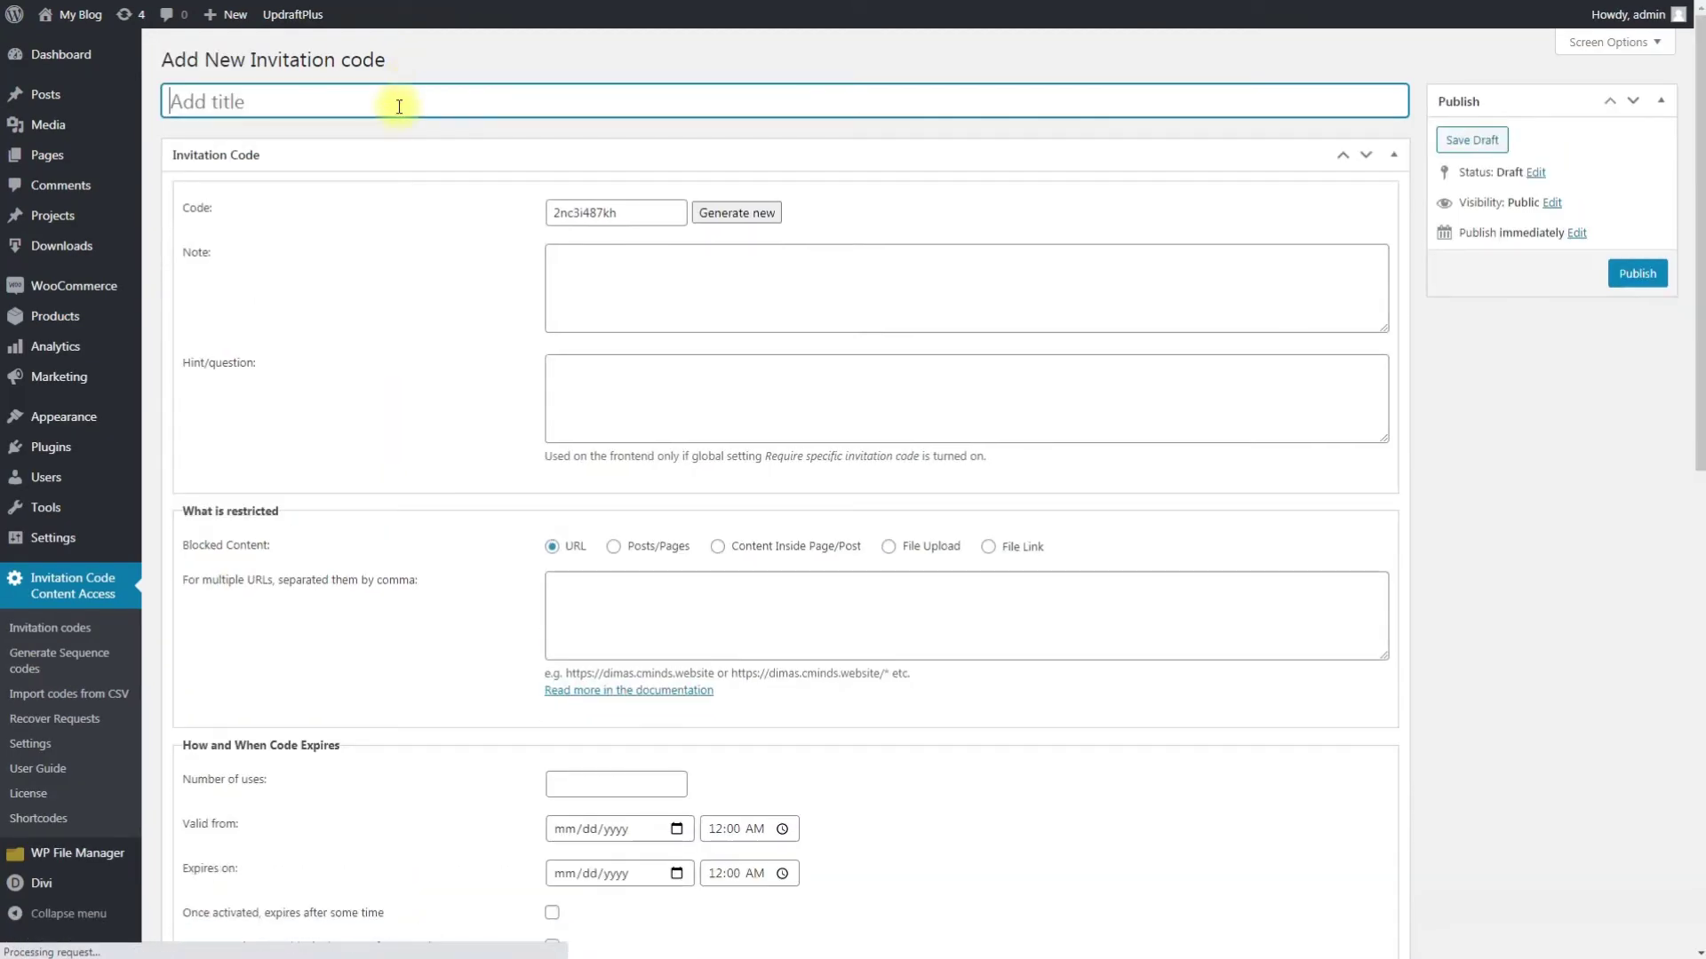
text(code 02)
click(613, 547)
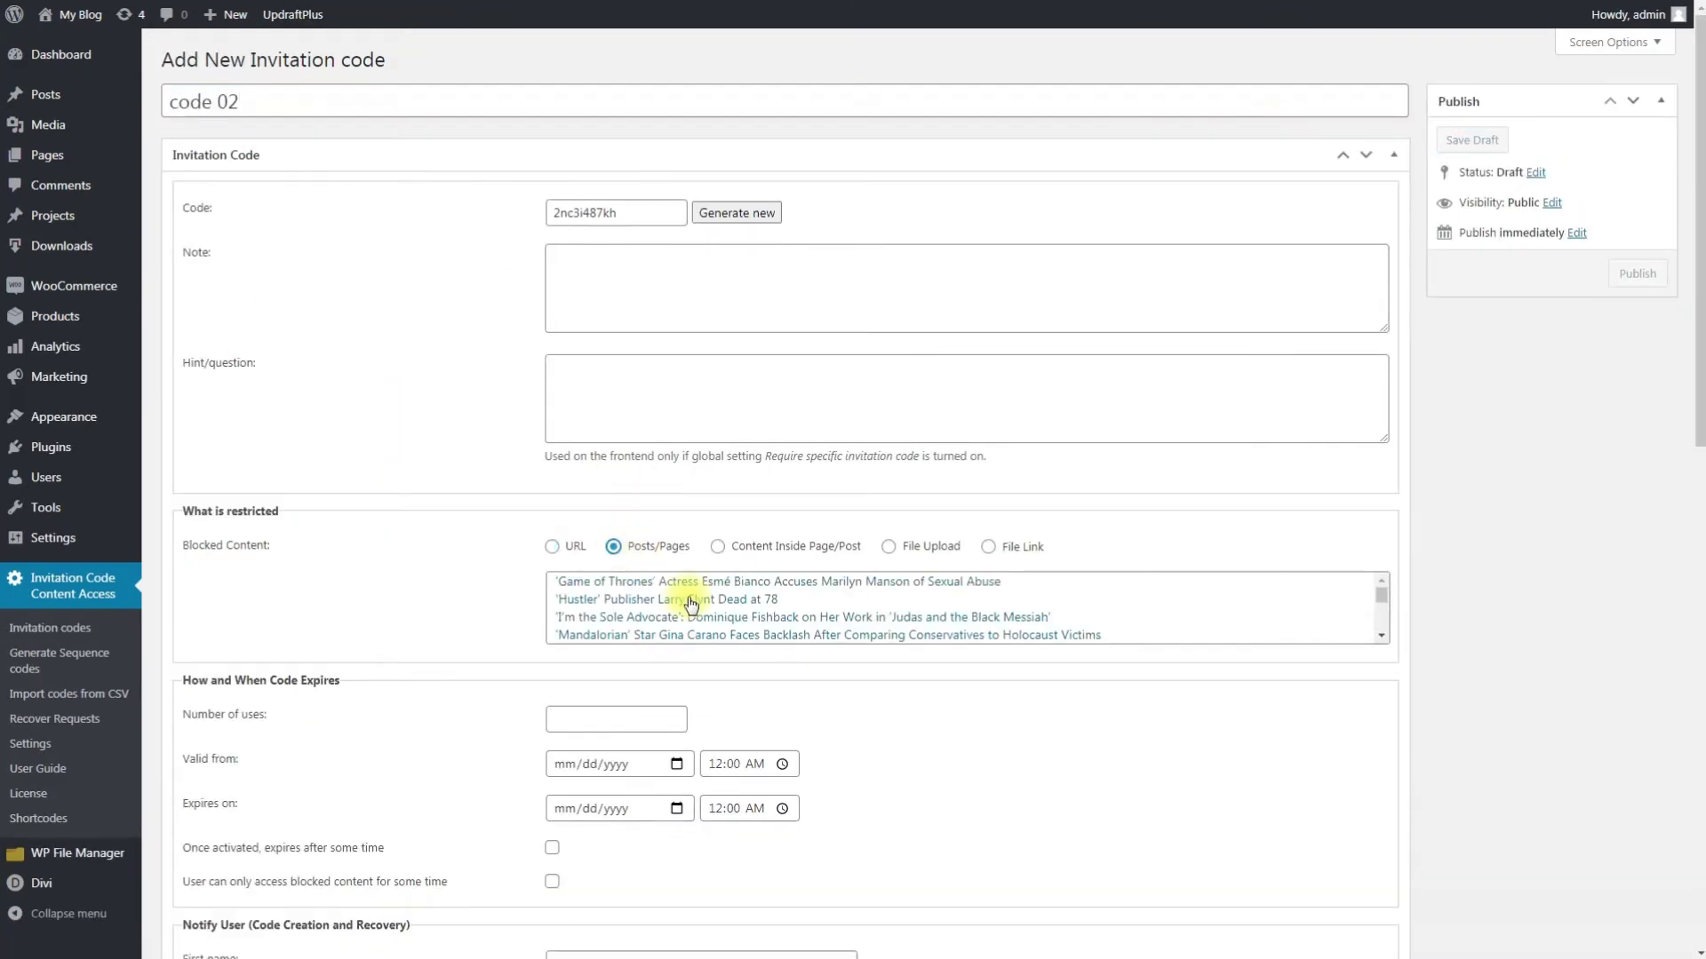
scroll(685, 599, down, 5)
click(686, 598)
scroll(719, 601, down, 2)
click(573, 454)
text(5)
click(551, 615)
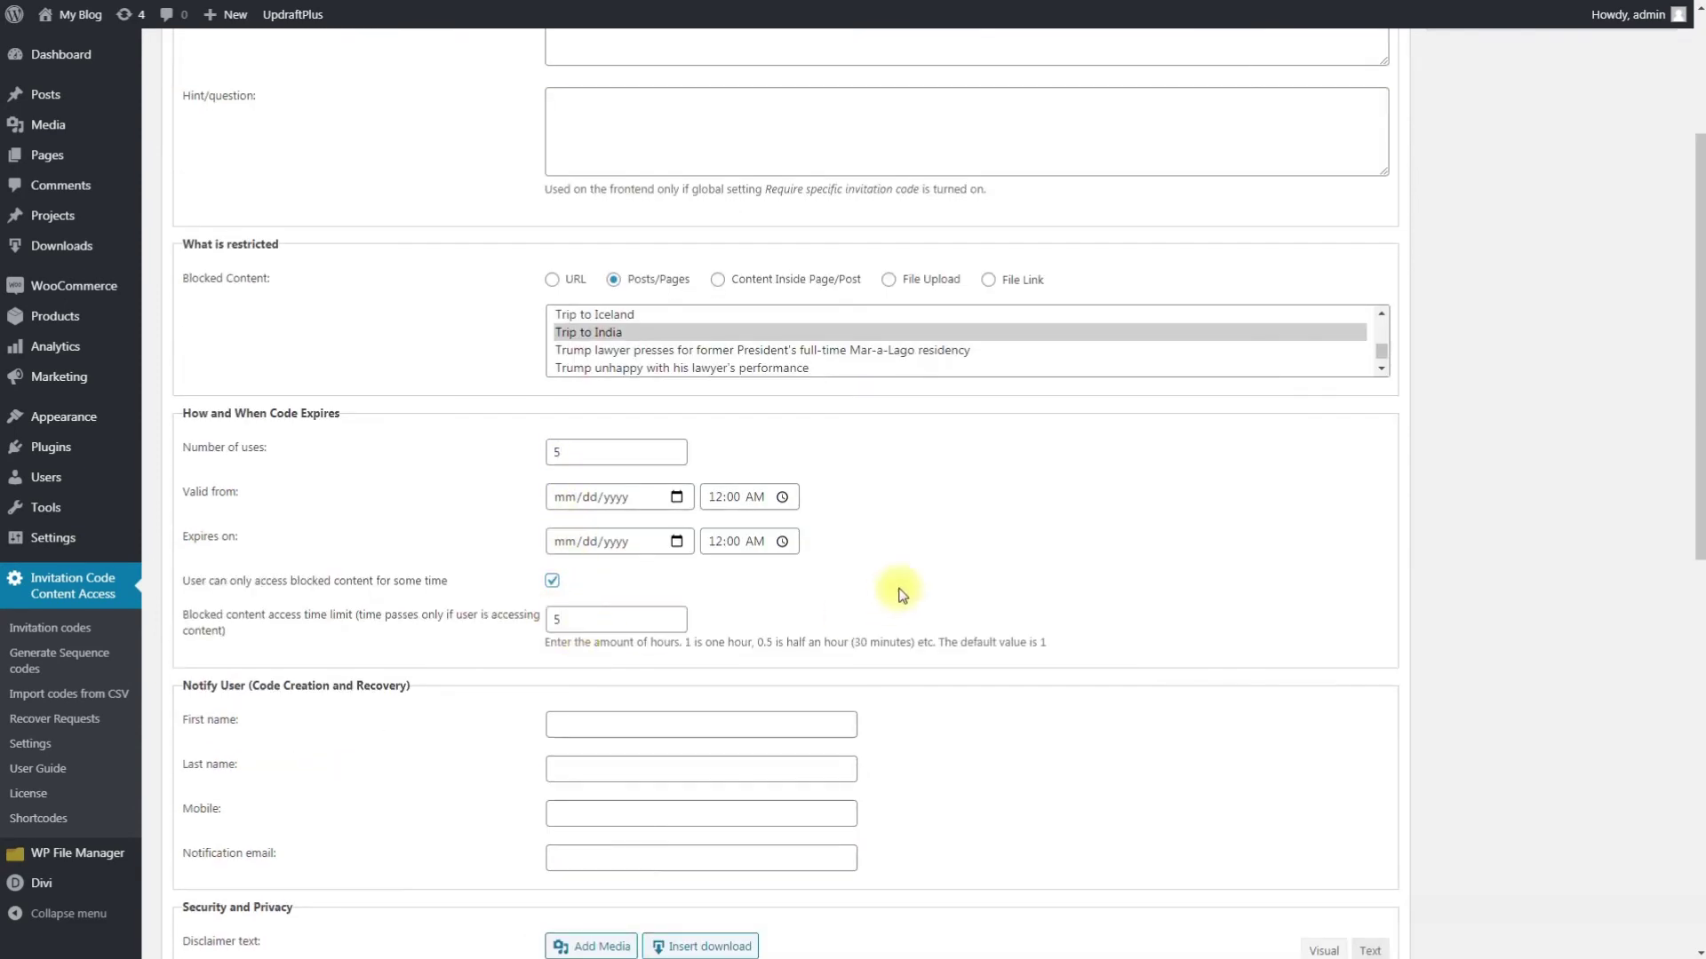
scroll(800, 600, down, 5)
click(601, 546)
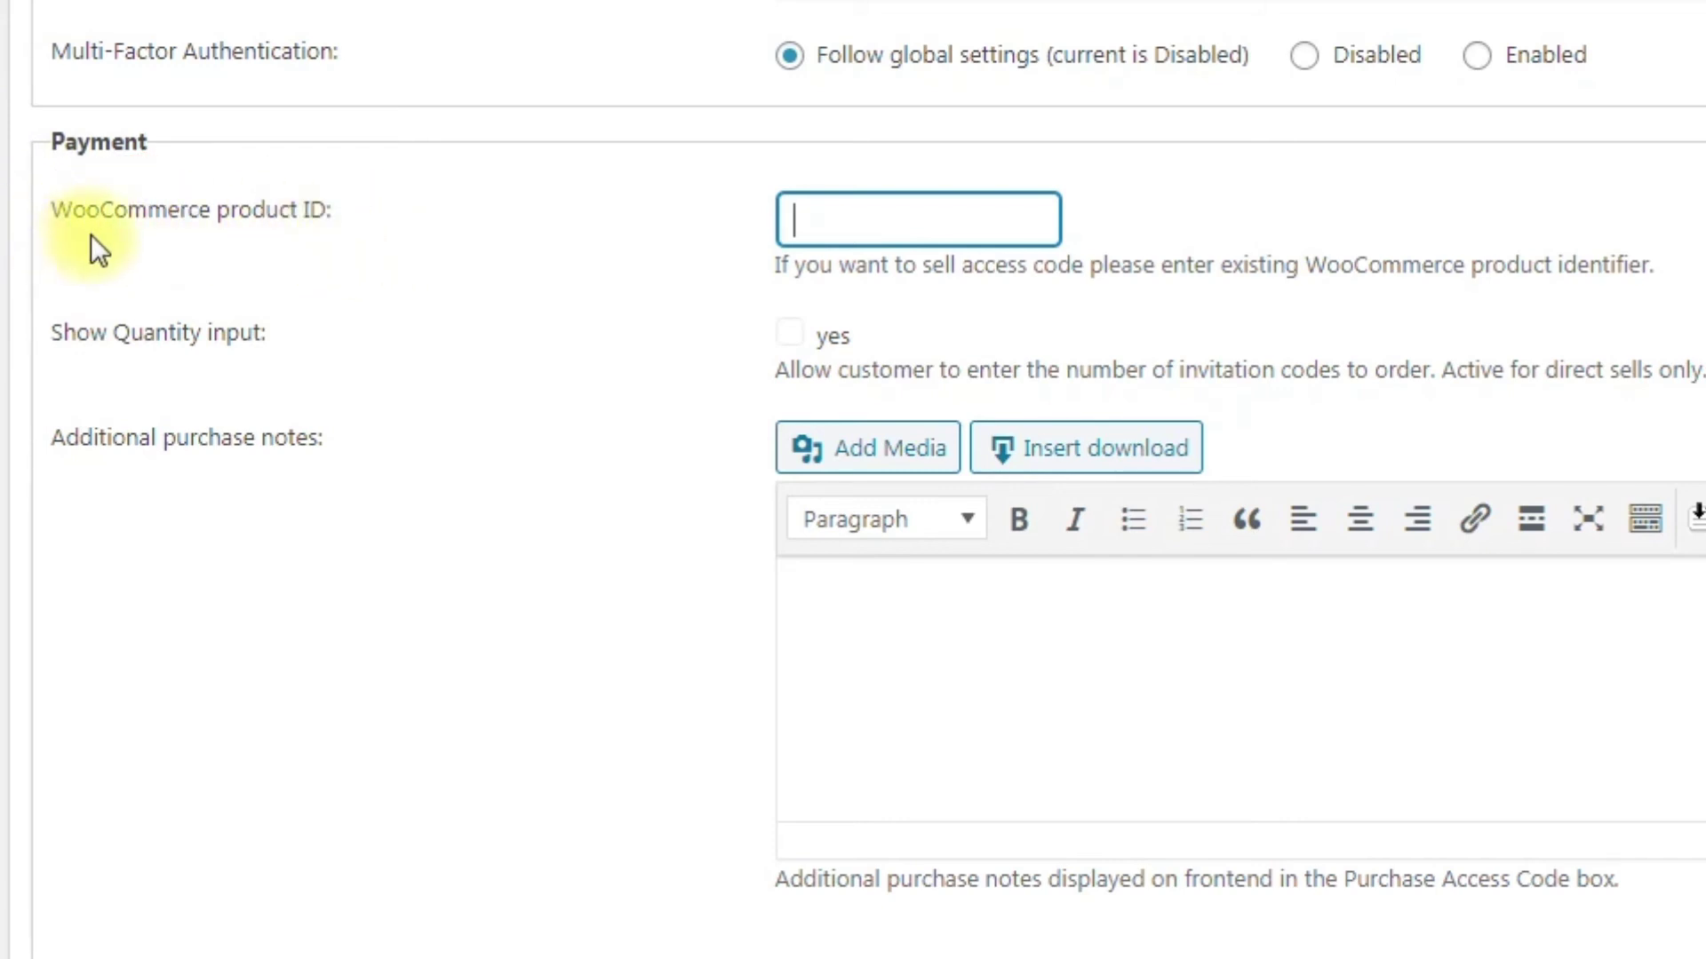
text(6858)
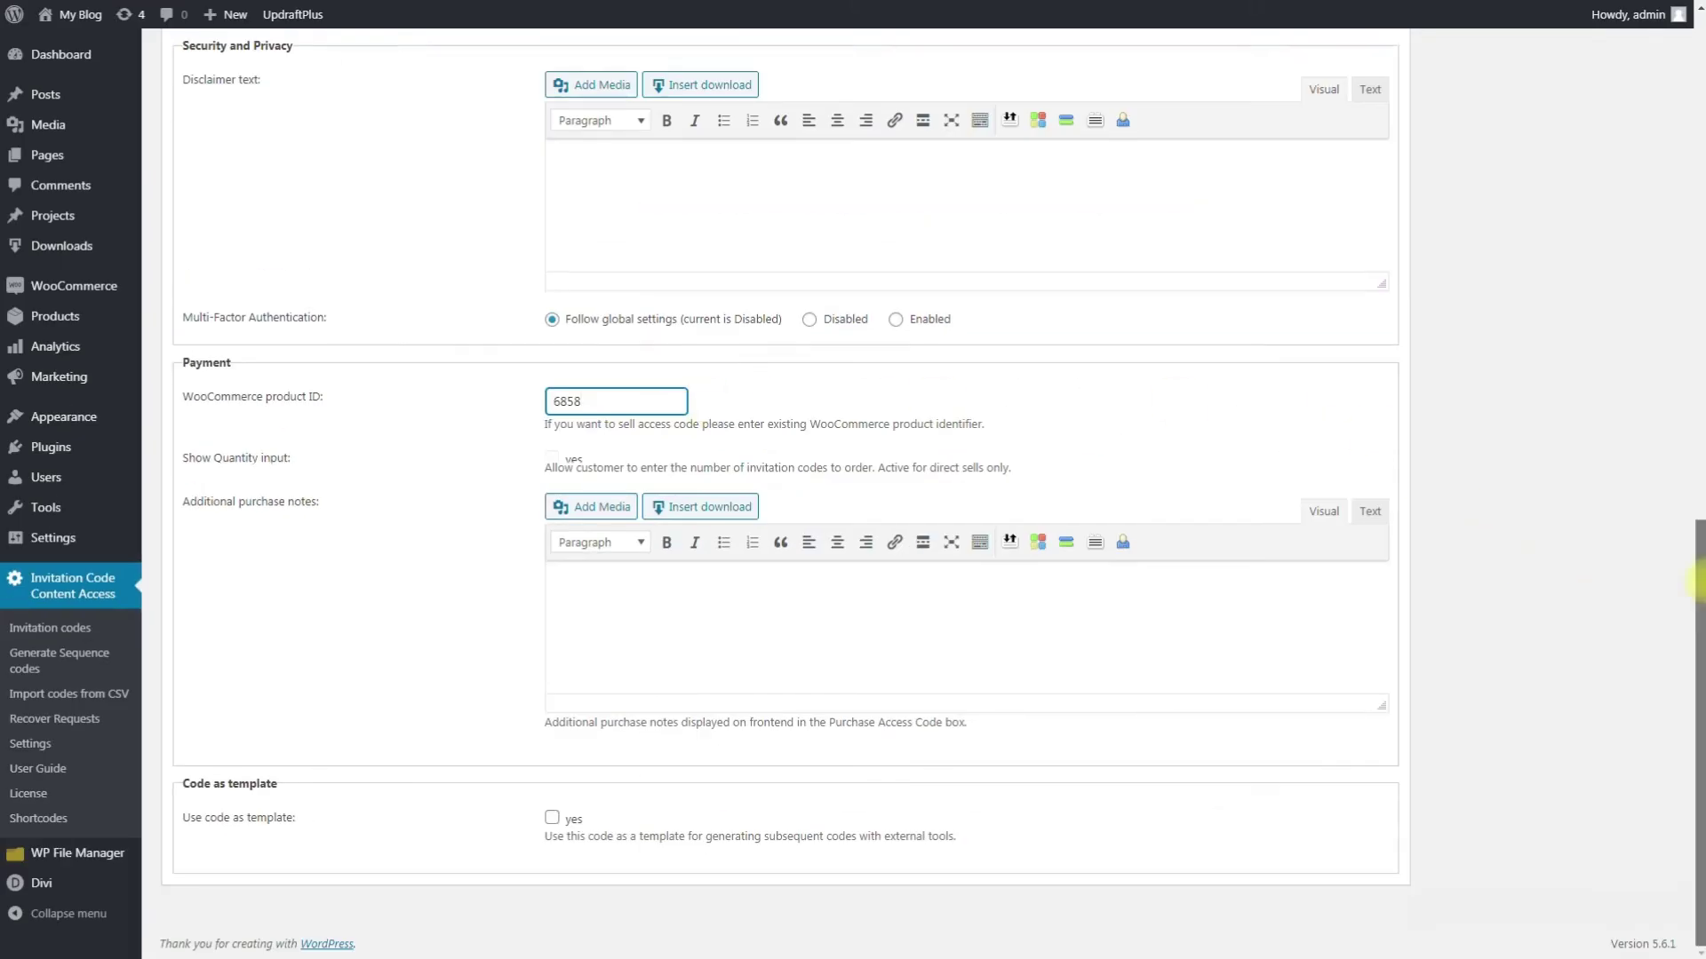
click(1638, 274)
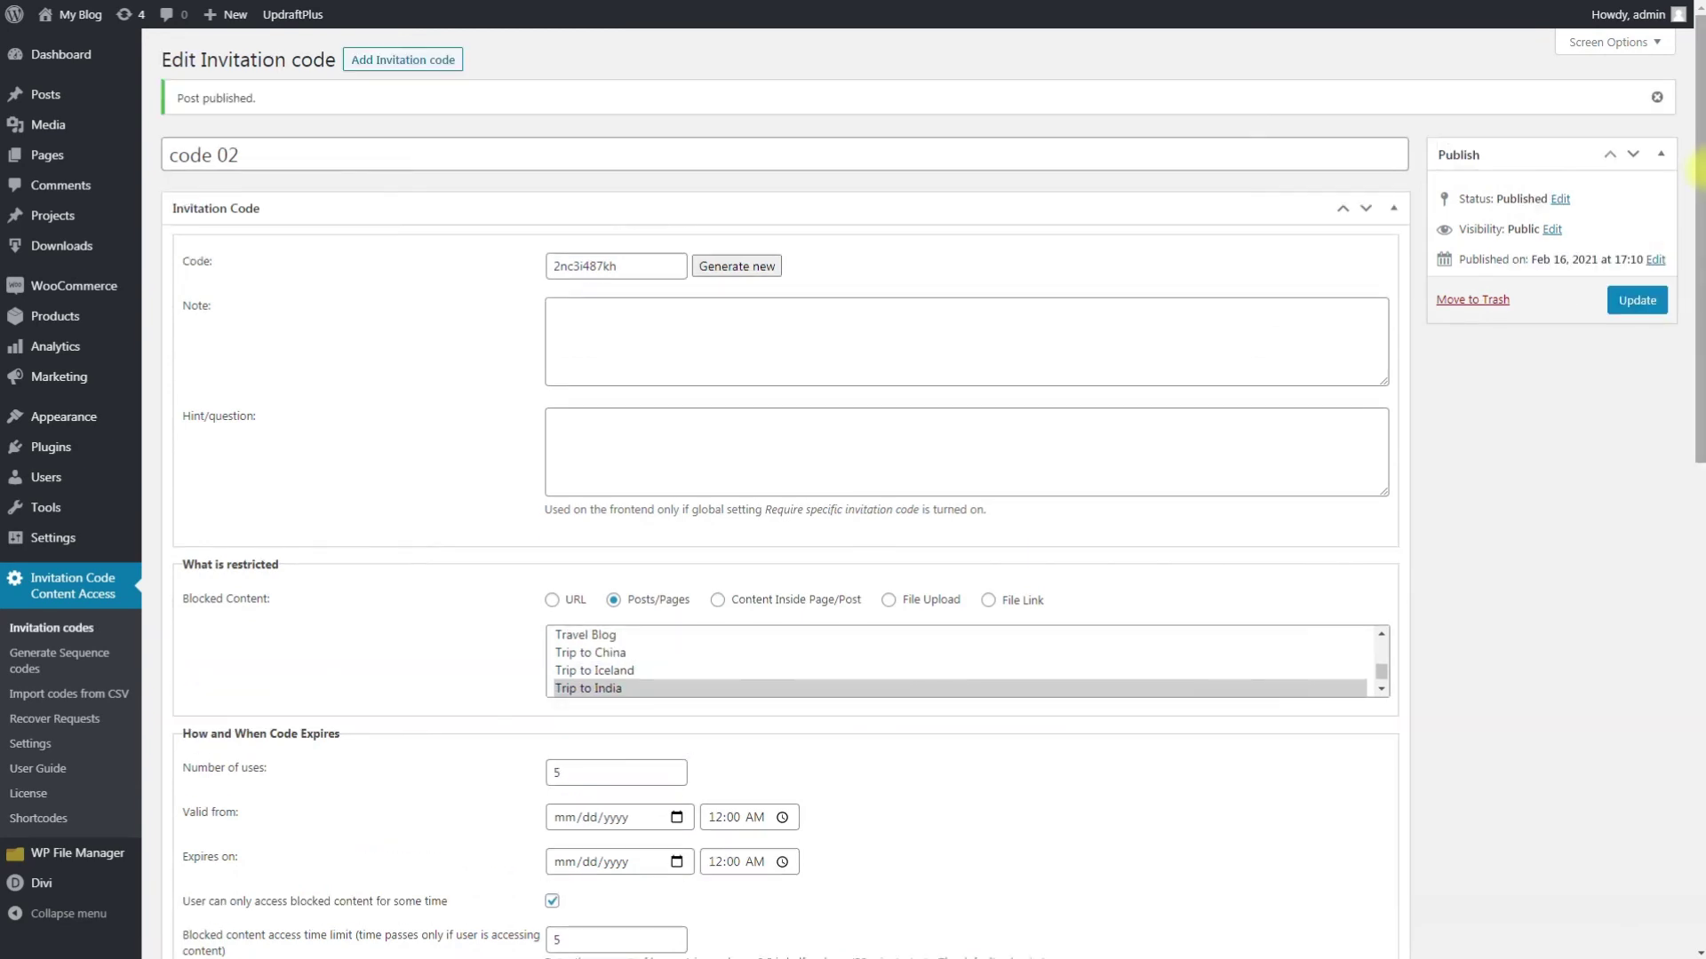
drag(1699, 166, 1700, 588)
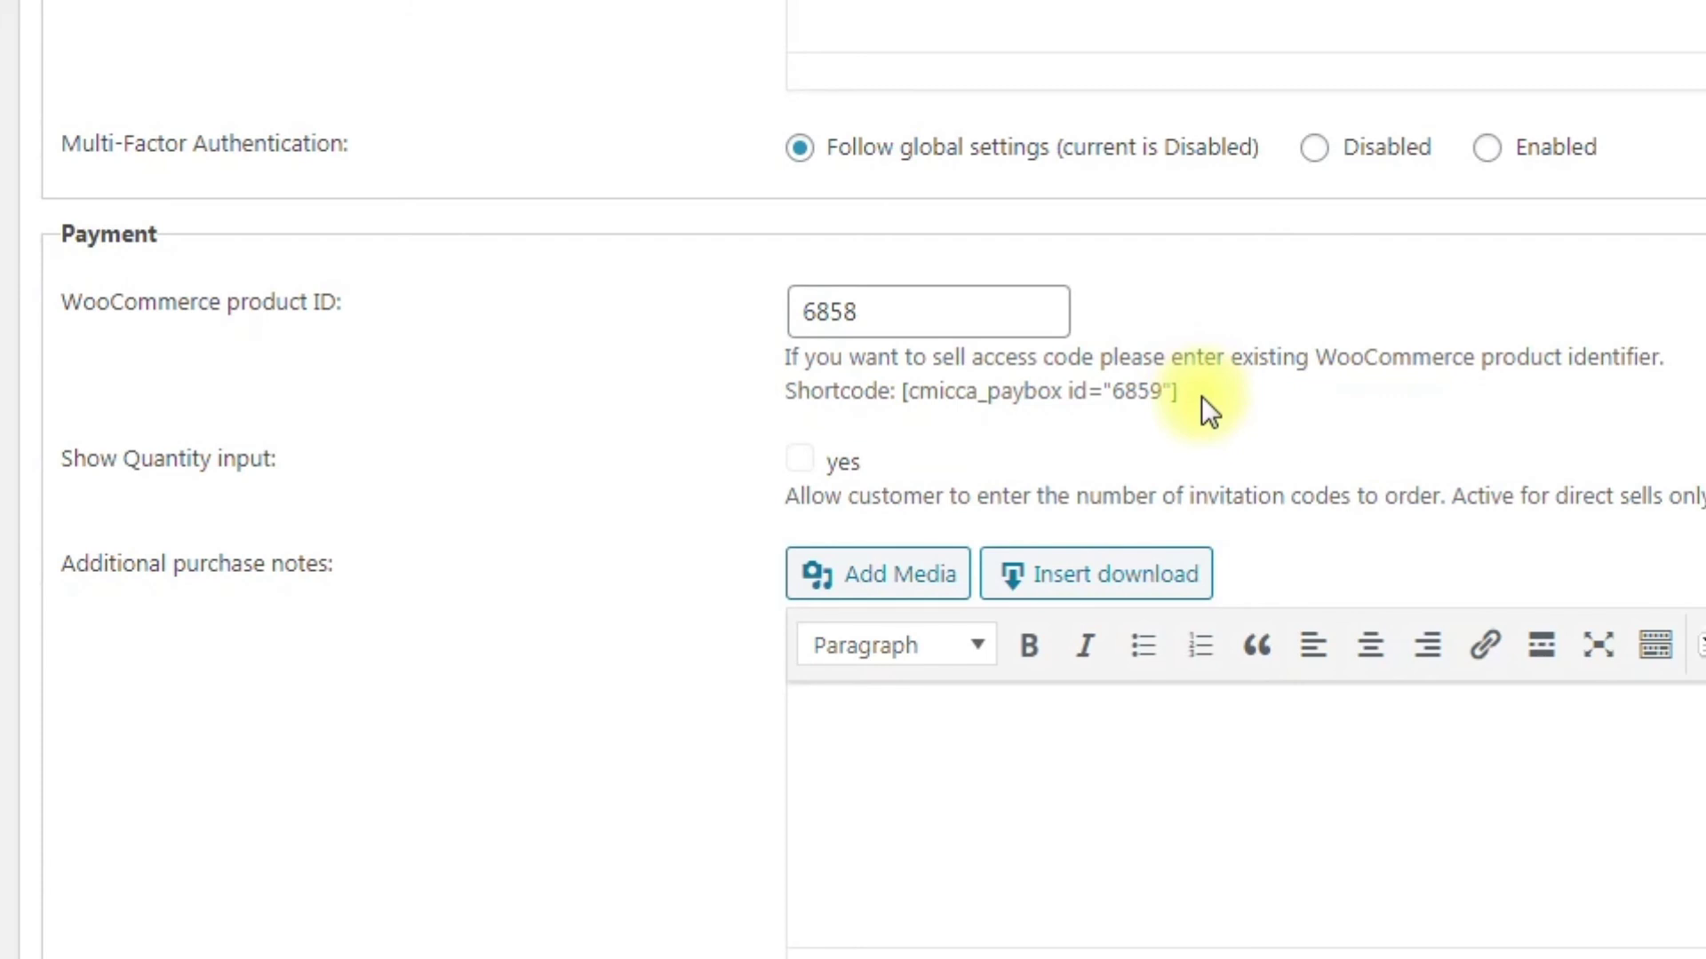
- Copy code 02's paybox shortcode [cmicca_paybox id="6859"] from the Payment section
drag(1180, 394, 905, 390)
right_click(905, 391)
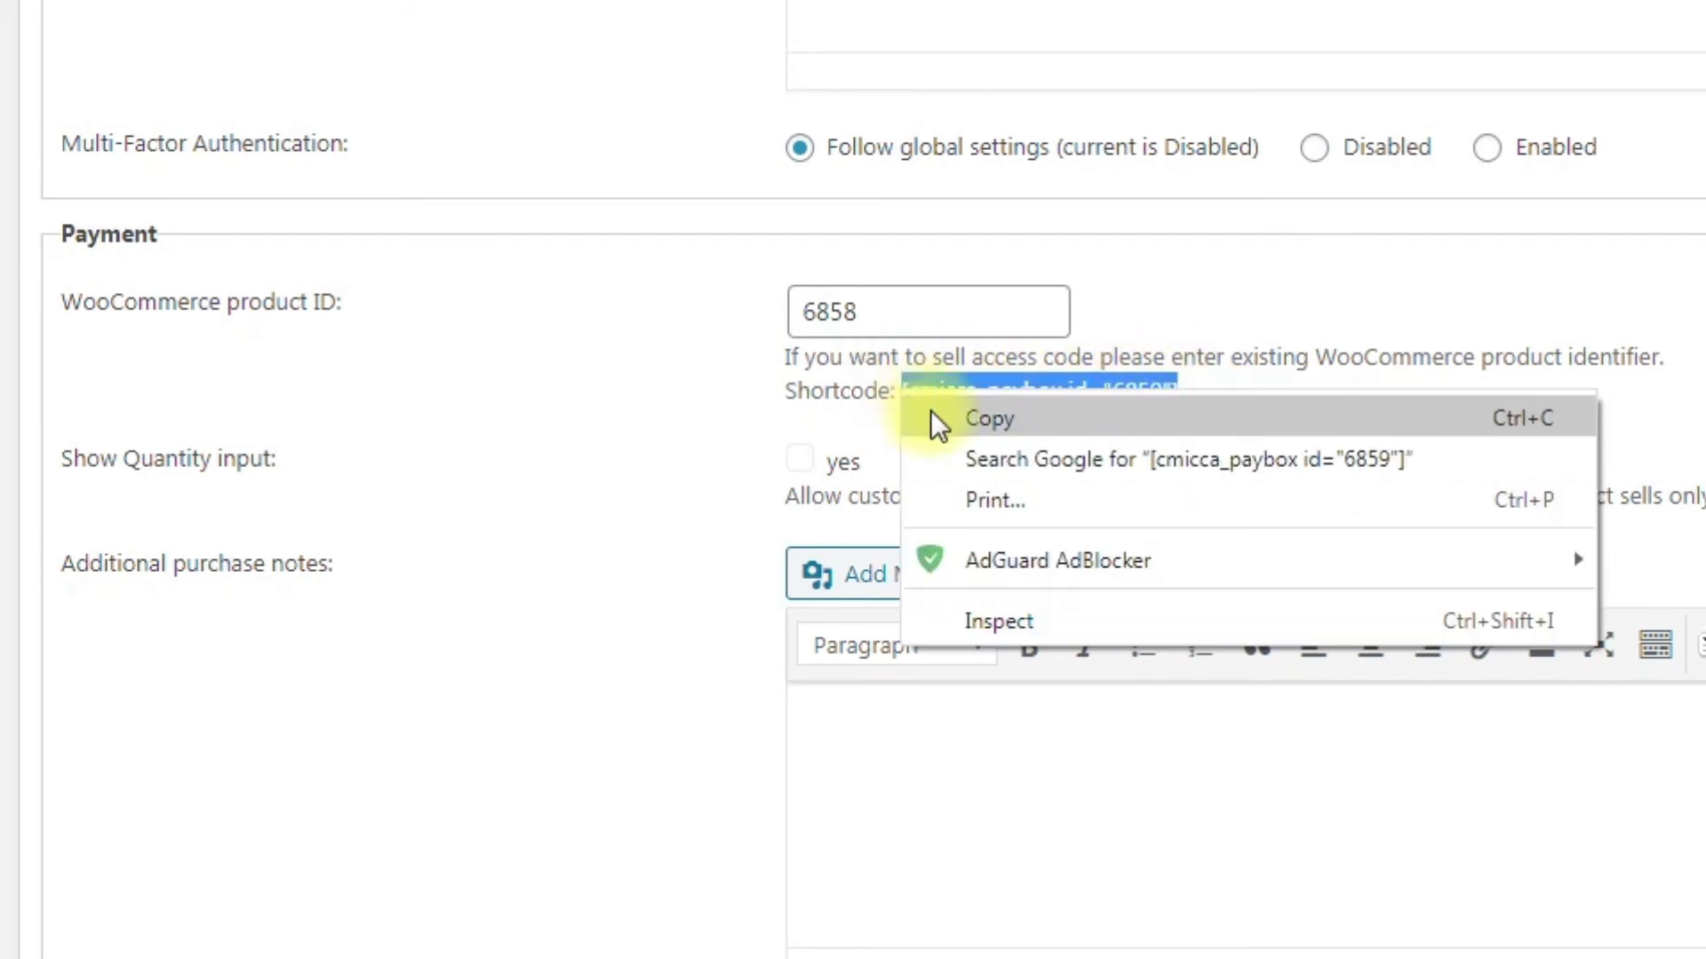
click(932, 418)
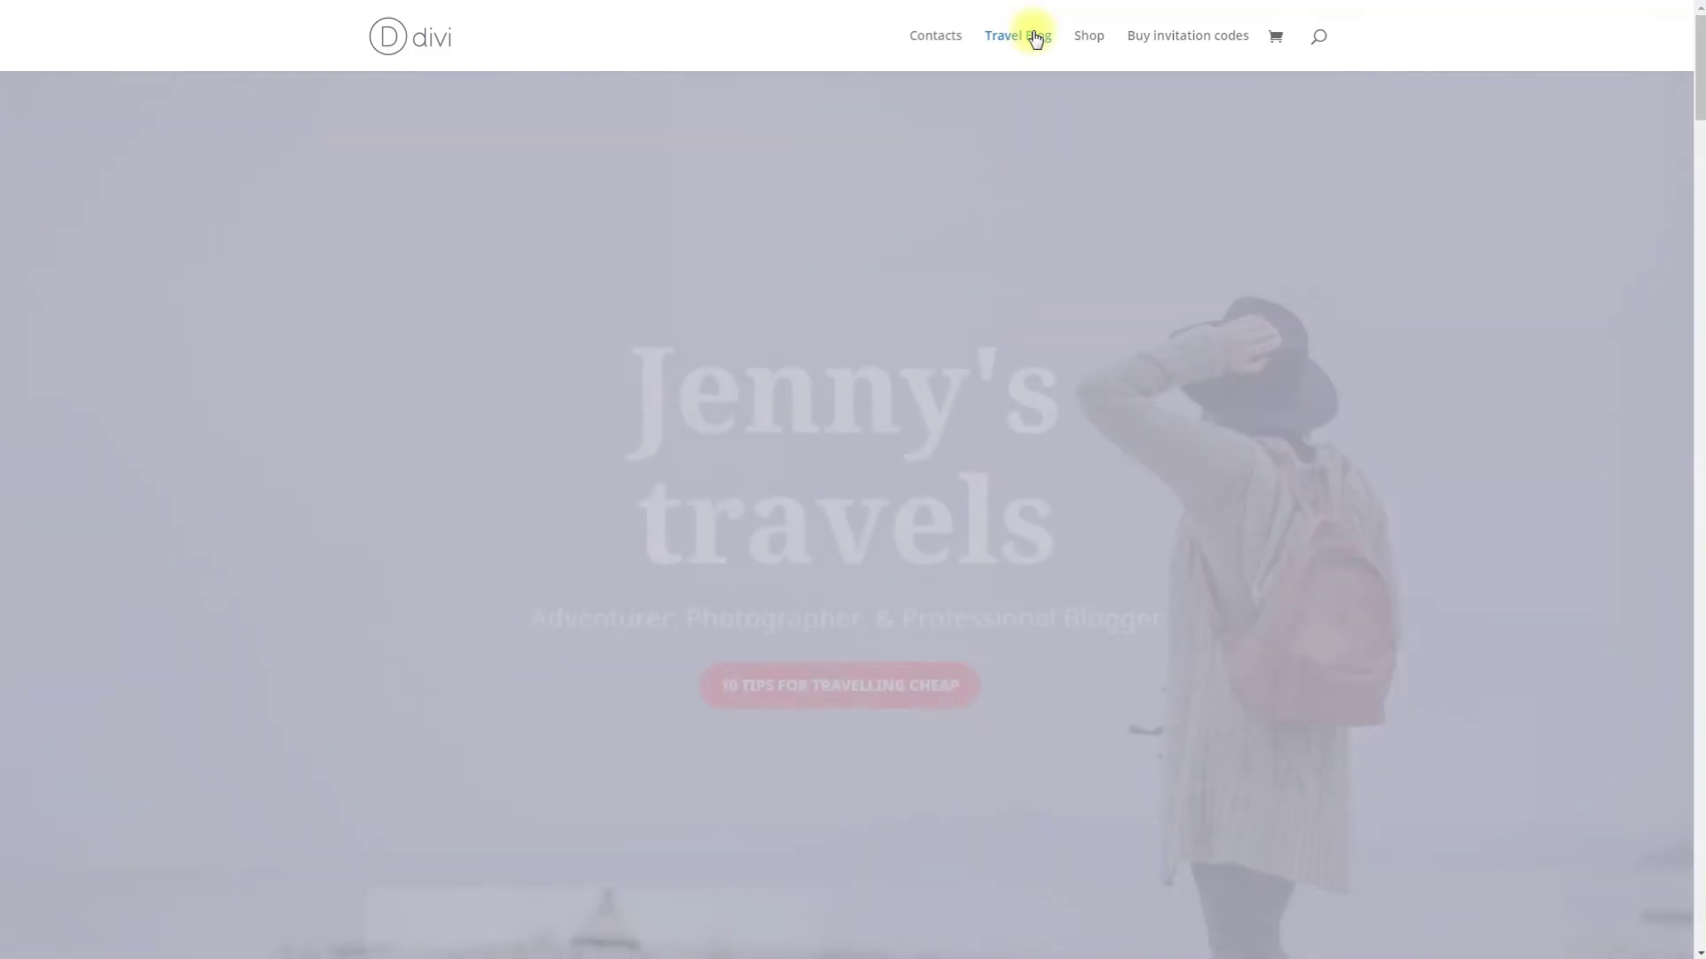
scroll(1036, 393, down, 2)
scroll(1036, 393, down, 5)
scroll(1000, 446, down, 4)
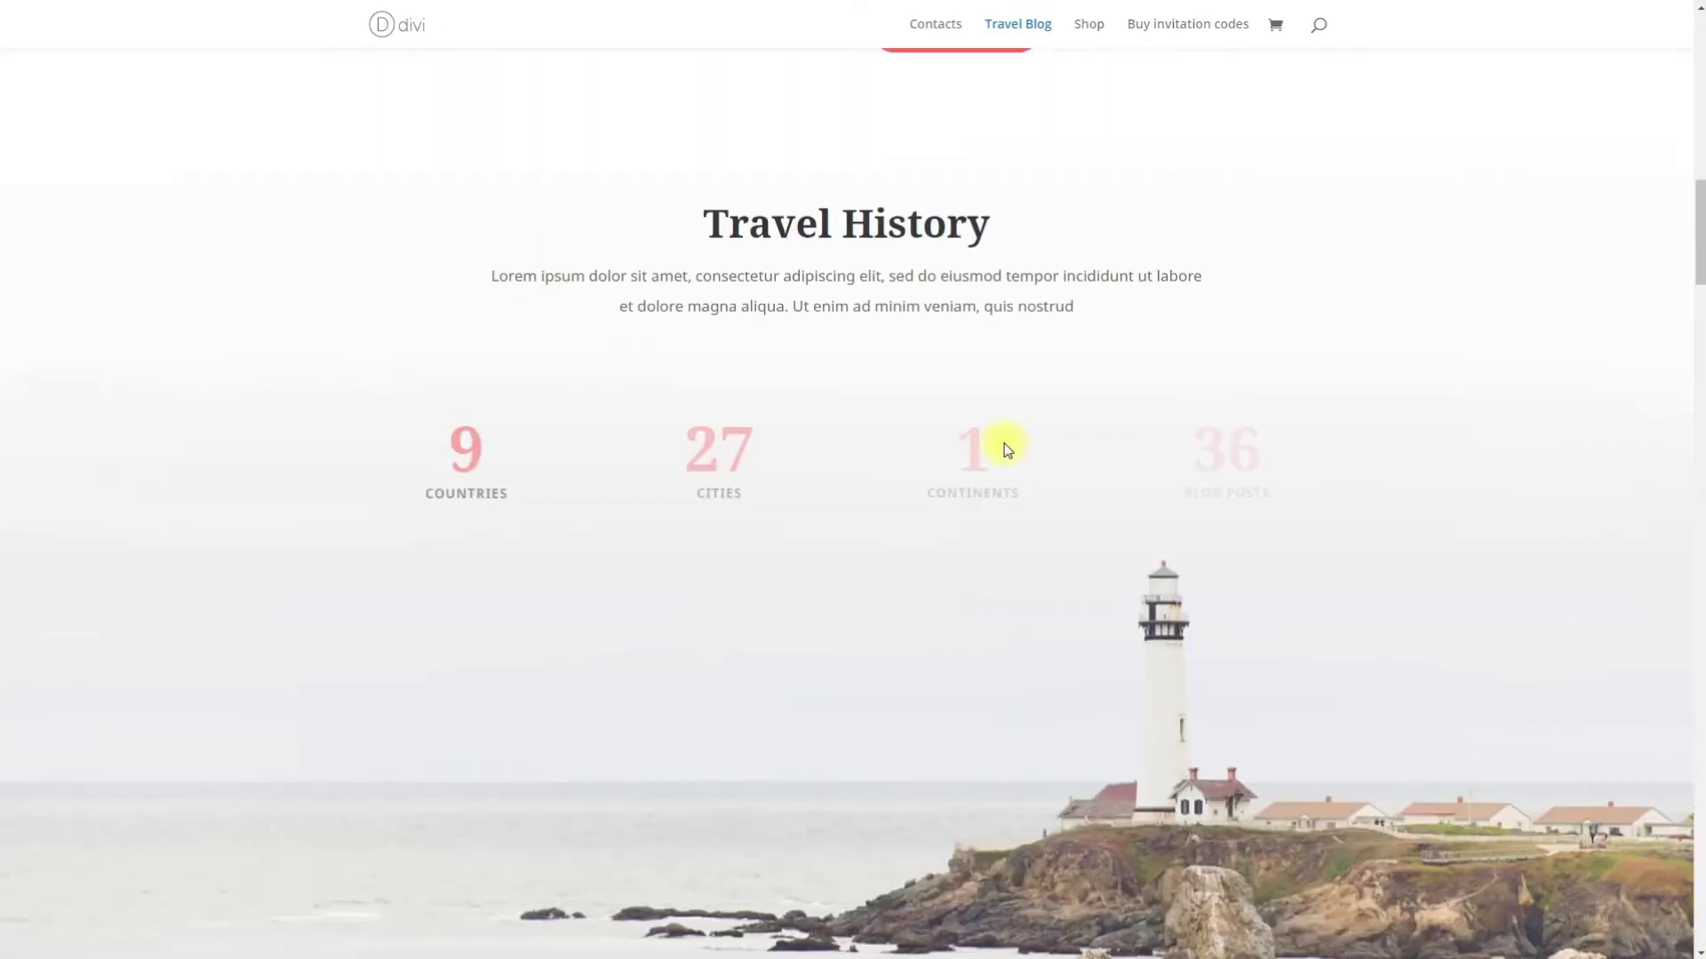
scroll(1002, 445, down, 4)
scroll(1000, 446, down, 4)
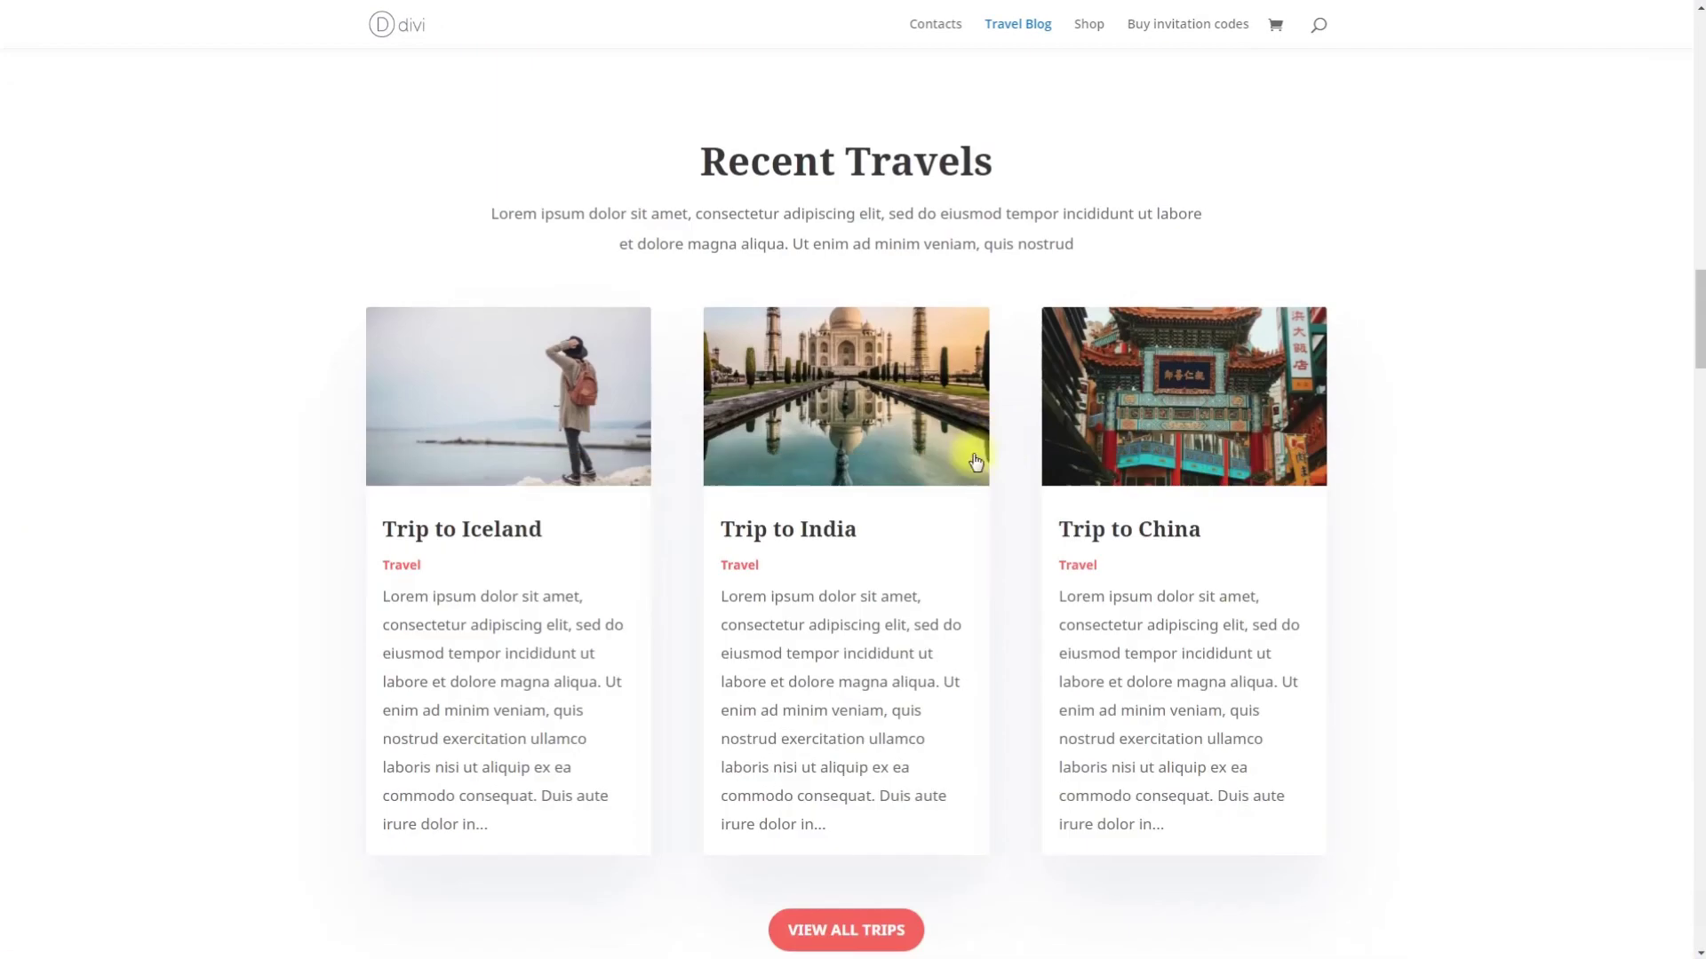
- Open the Trip to India post and submit the pasted access code to unlock it
click(866, 440)
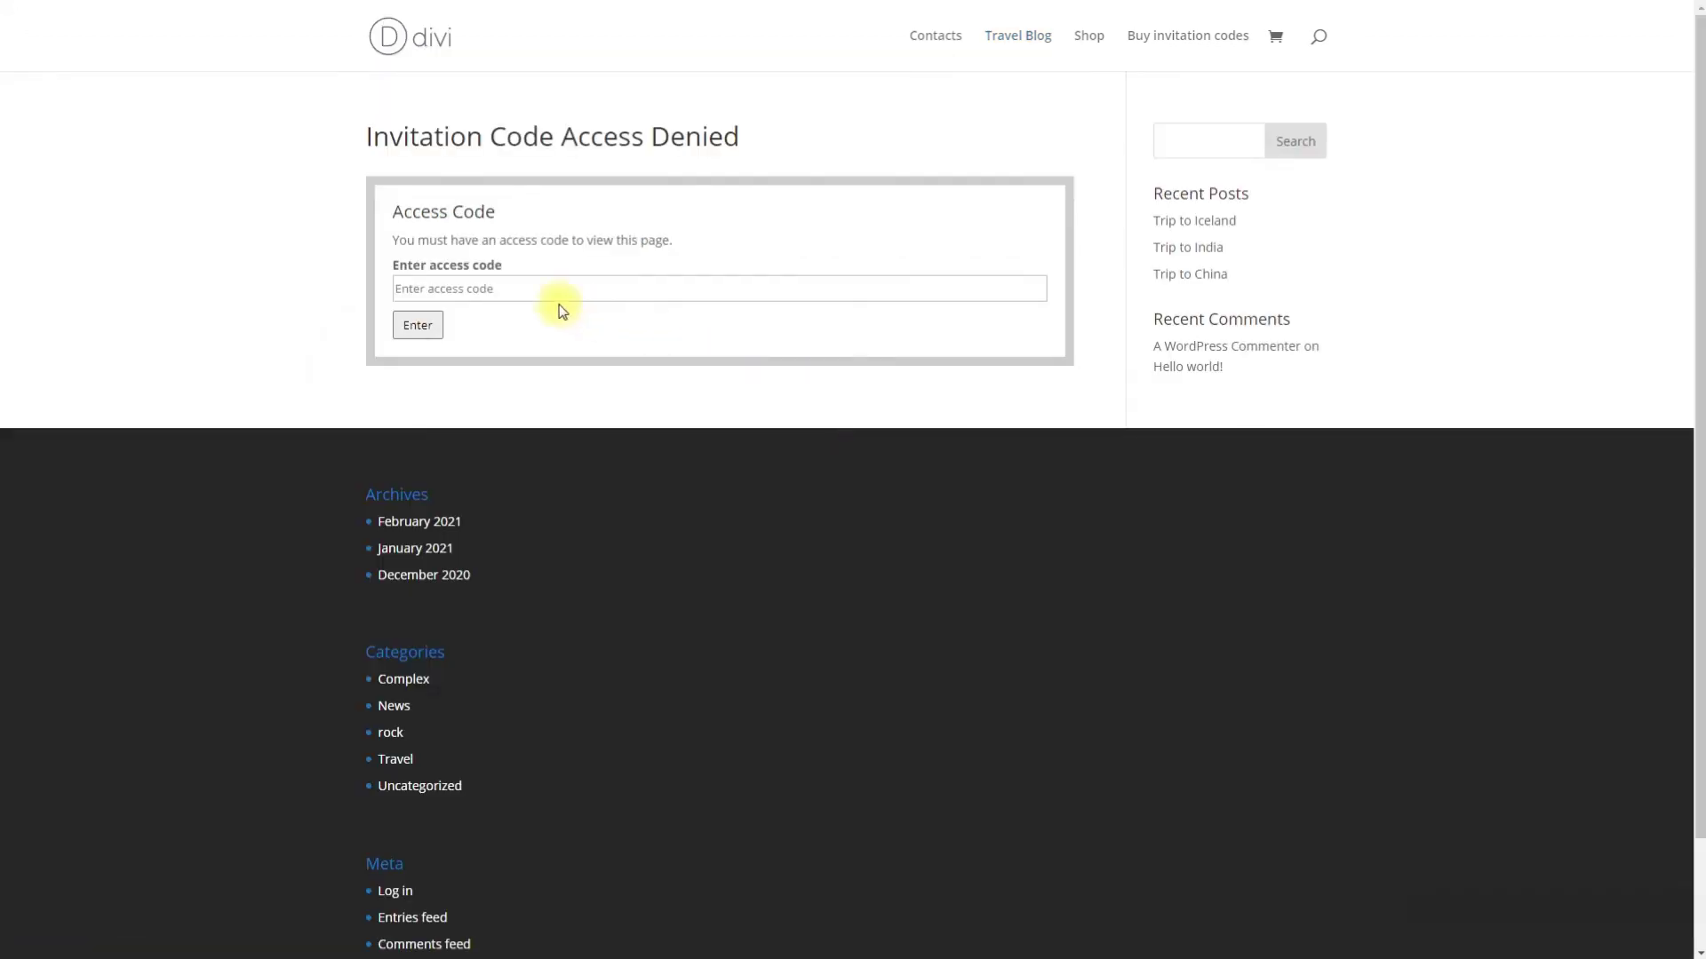
click(461, 288)
key(ctrl+v)
click(422, 329)
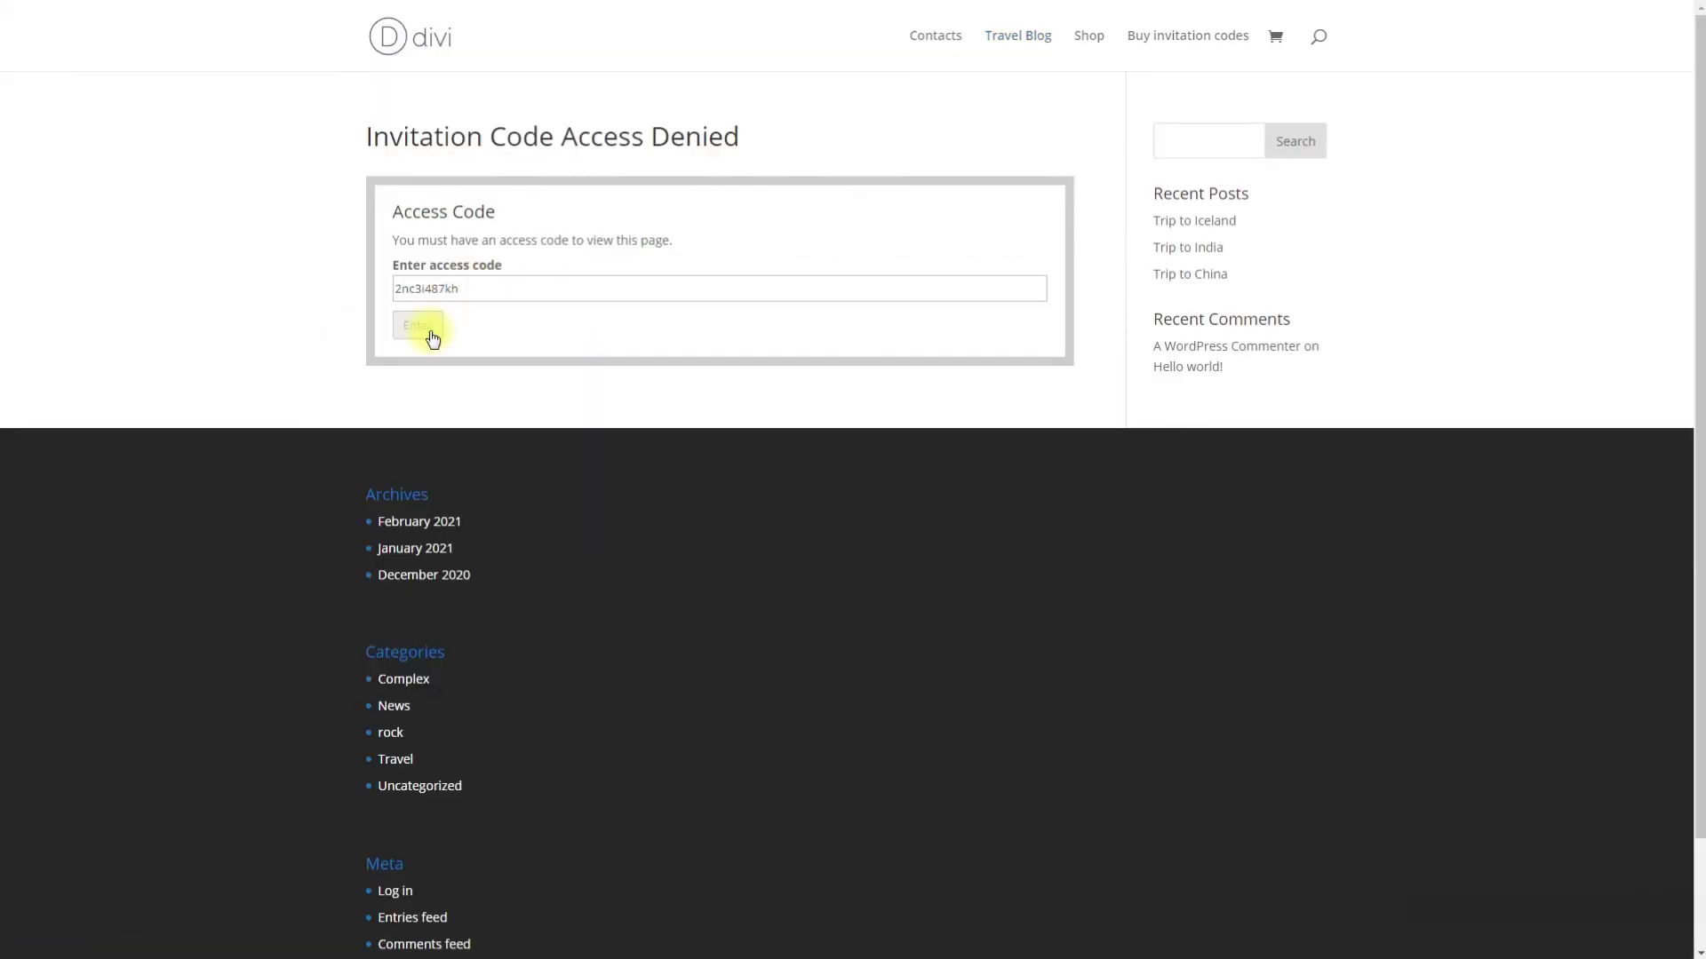